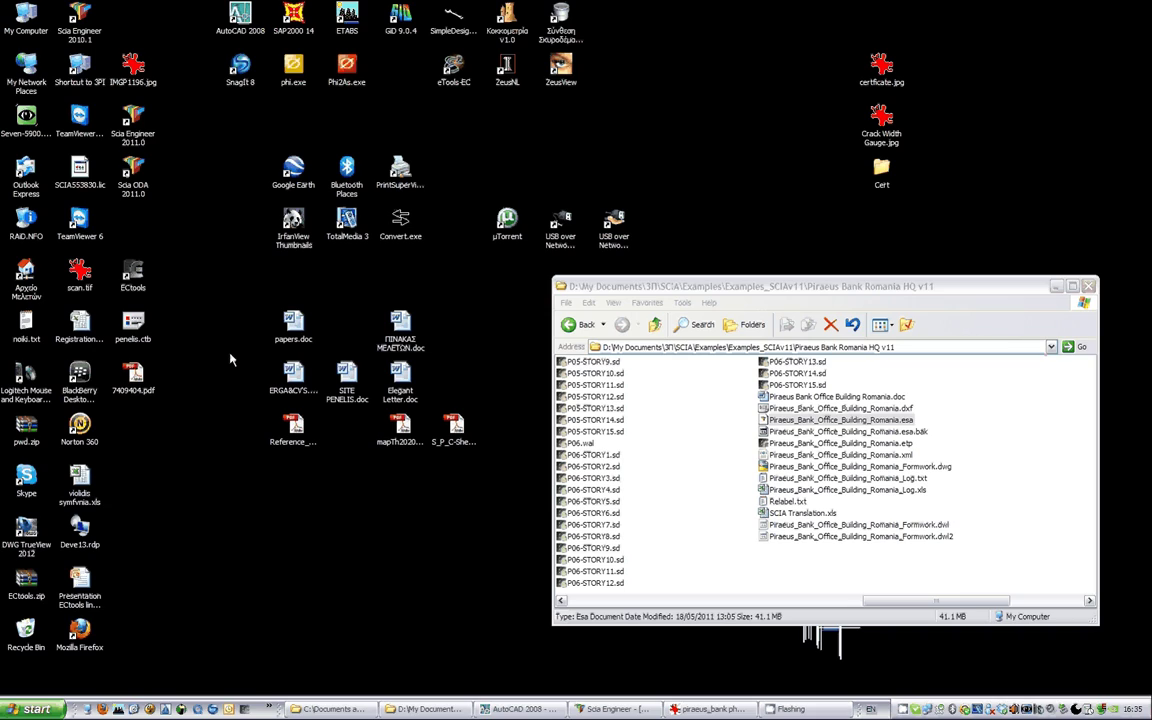
# Step: View the building photo piraeus_bank photo_bucharest.jpg, close it and switch to the formwork drawing in AutoCAD
pyautogui.click(710, 709)
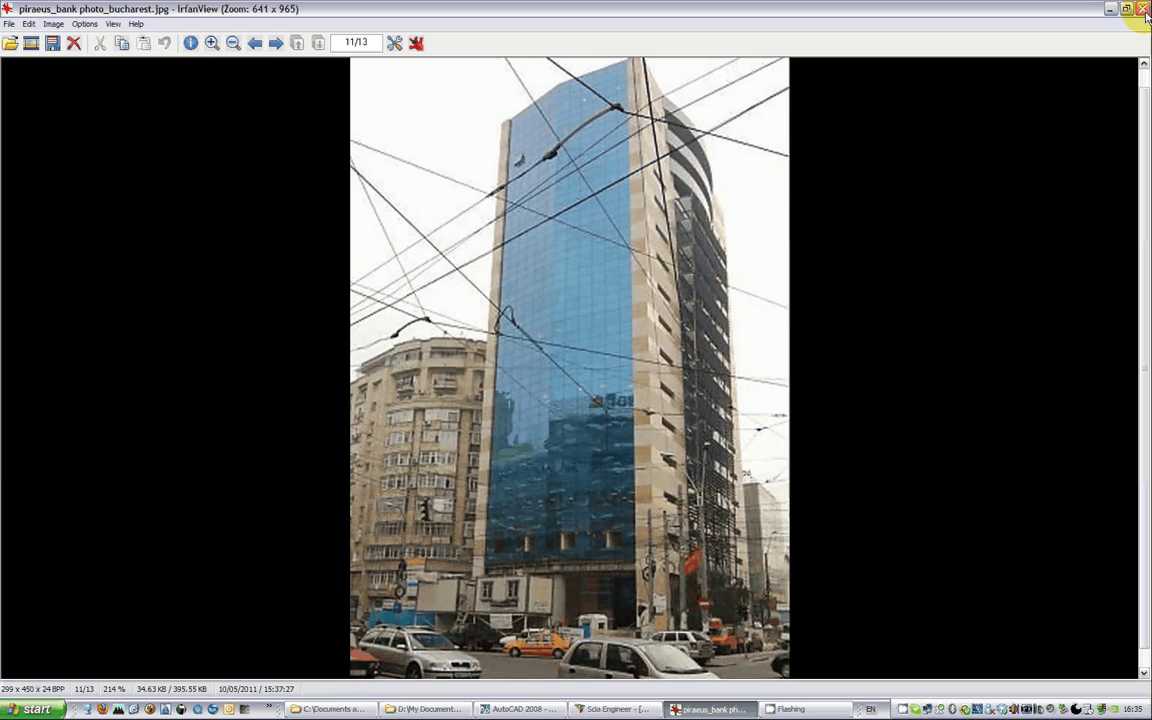
pyautogui.click(1143, 9)
pyautogui.click(540, 709)
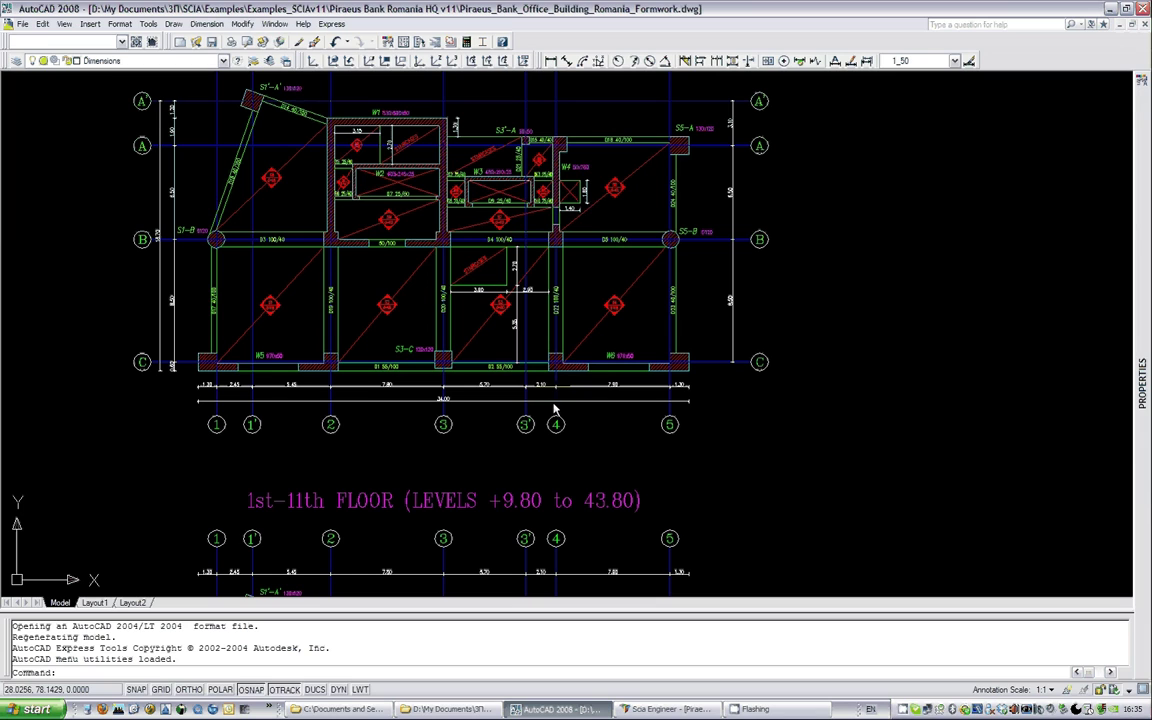
# Step: Examine the formwork plans of the typical floors, ground floor and basements
pyautogui.scroll(3, 555, 408)
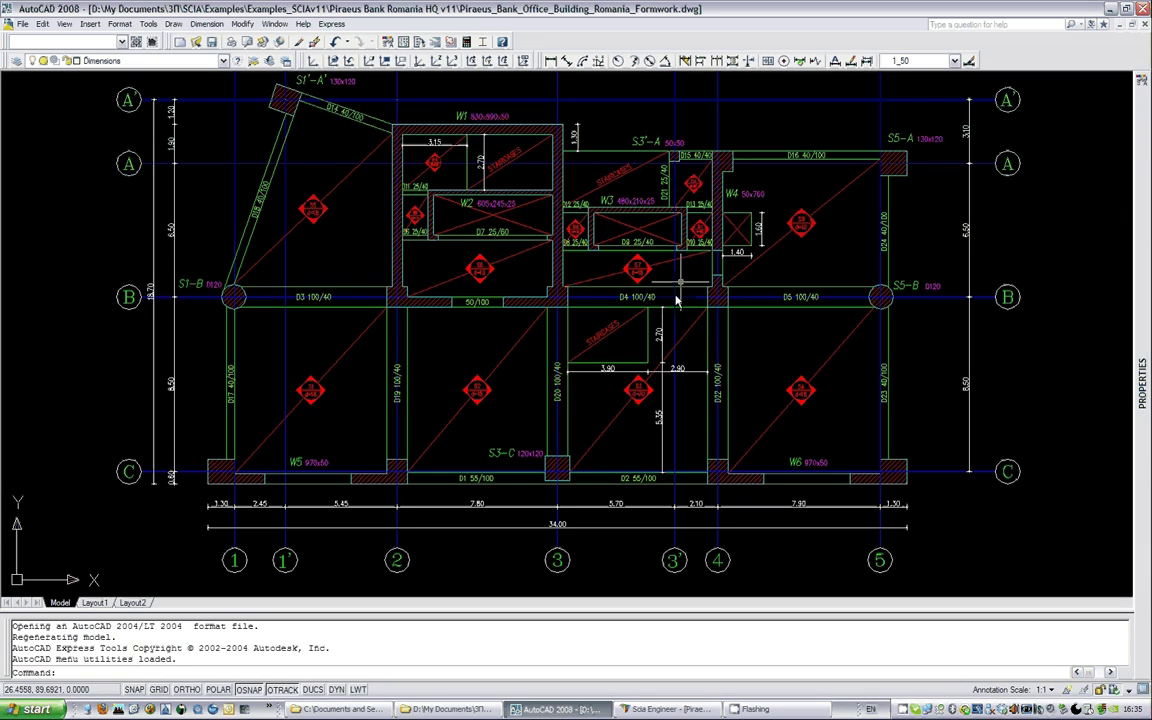
pyautogui.scroll(-3, 480, 572)
pyautogui.scroll(-3, 480, 572)
pyautogui.moveTo(560, 250); pyautogui.dragTo(600, 550, button='middle')
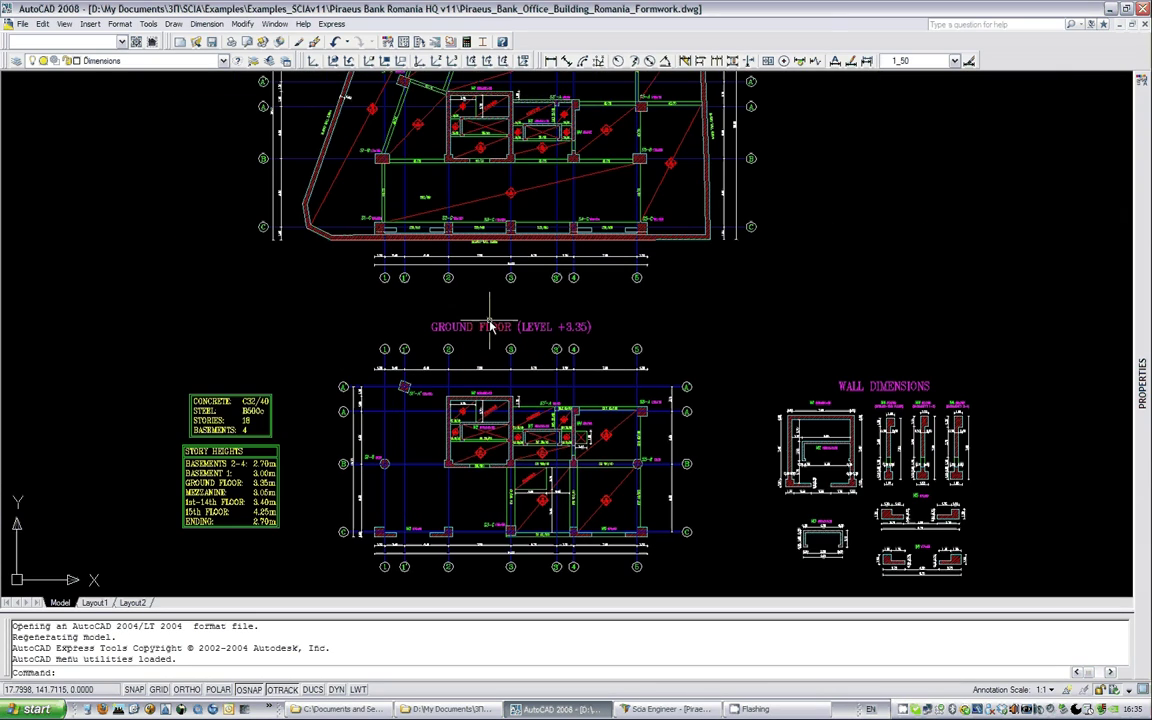
pyautogui.scroll(3, 640, 400)
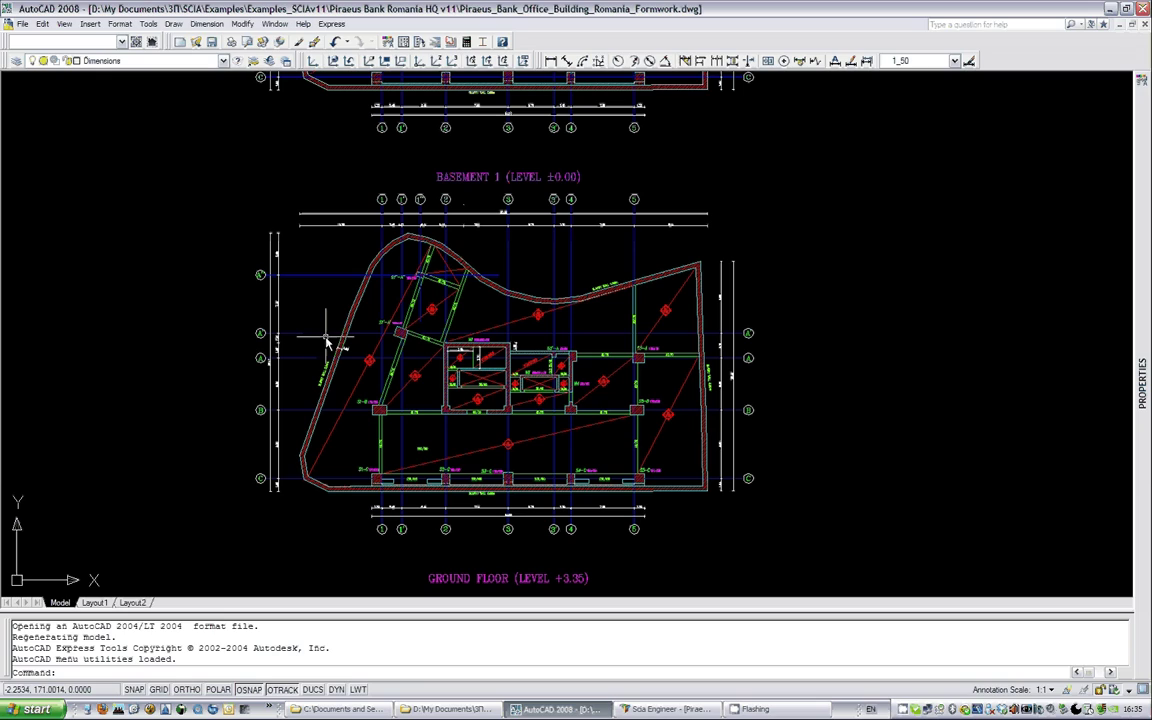
pyautogui.scroll(-4, 465, 365)
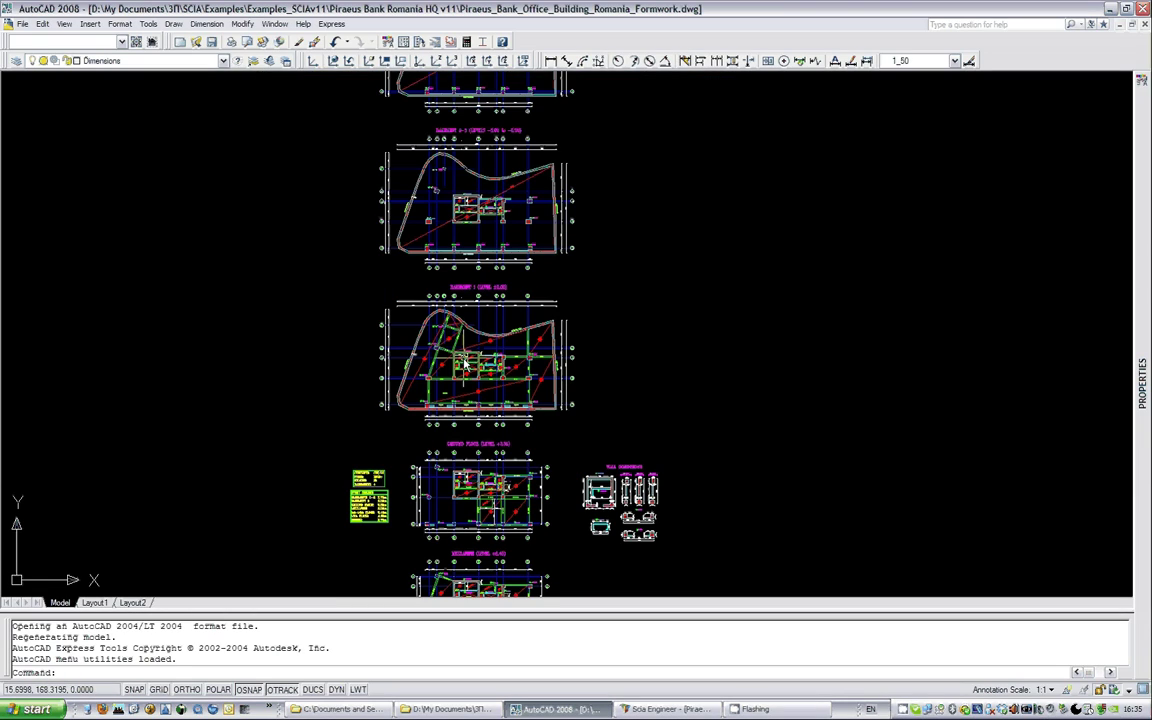
pyautogui.moveTo(465, 365); pyautogui.dragTo(500, 300, button='middle')
# Step: Read the material and story height tables, and review the ground floor, mezzanine and upper floor plans
pyautogui.scroll(5, 404, 305)
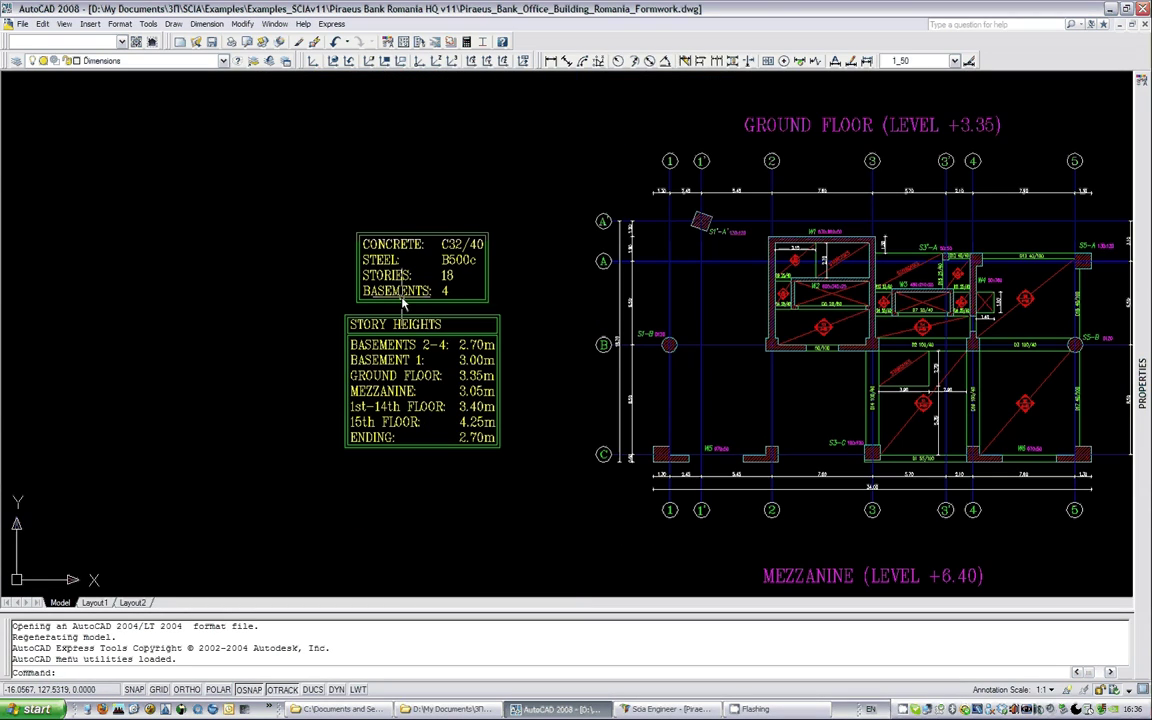
pyautogui.scroll(2, 405, 303)
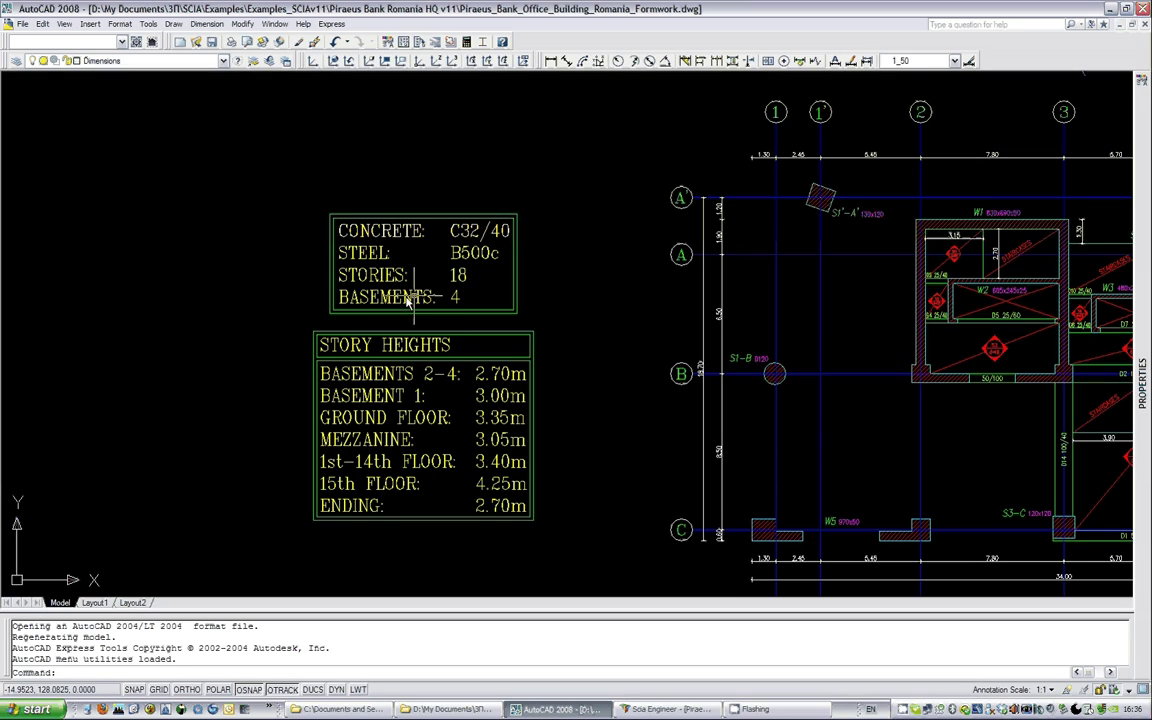
pyautogui.scroll(-3, 244, 420)
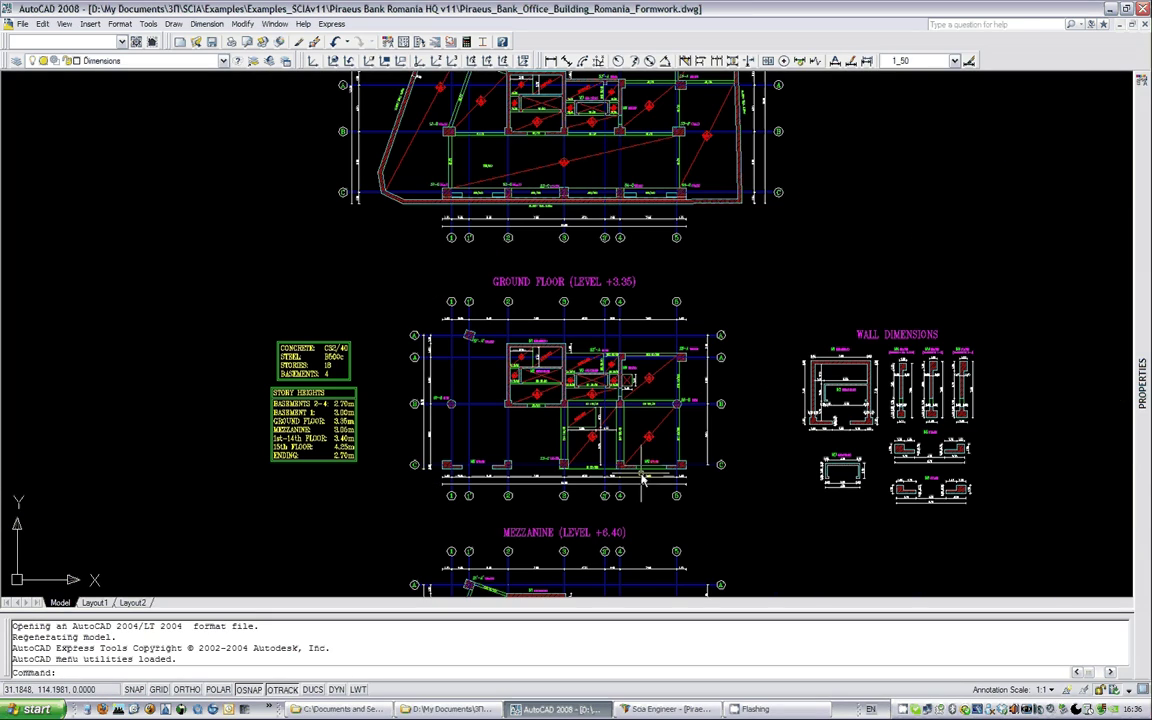
pyautogui.scroll(-3, 643, 480)
pyautogui.moveTo(643, 480); pyautogui.dragTo(640, 185, button='middle')
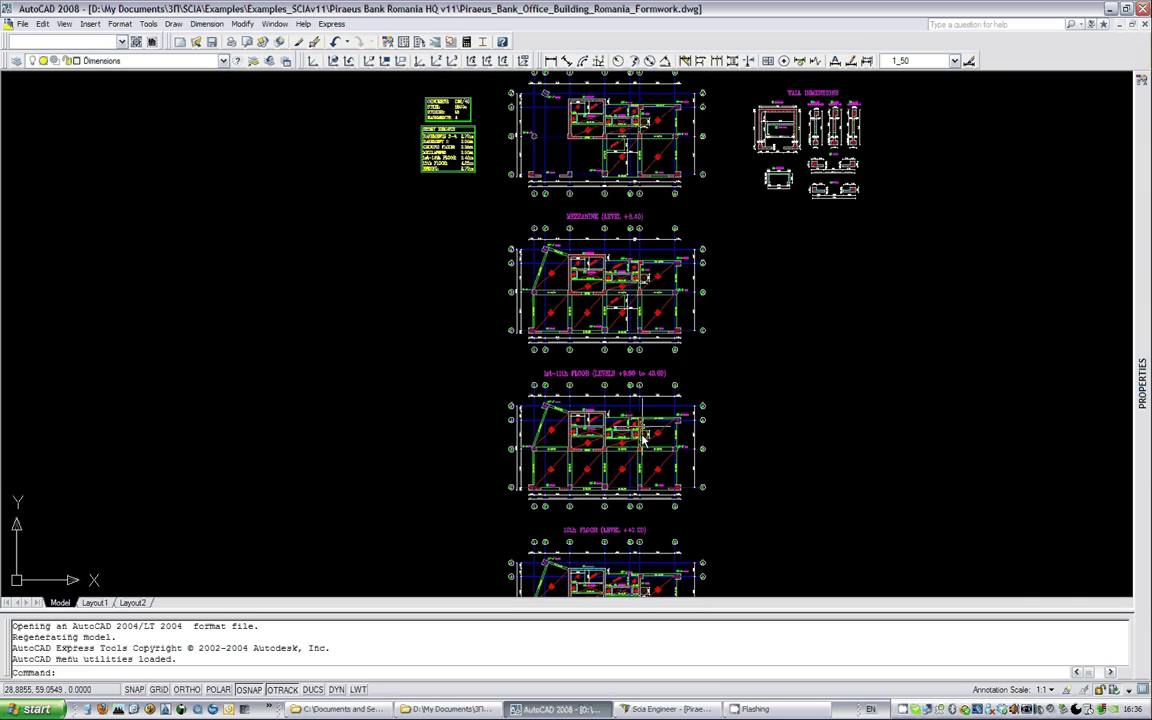
pyautogui.moveTo(636, 402); pyautogui.dragTo(630, 592, button='middle')
pyautogui.scroll(2, 588, 512)
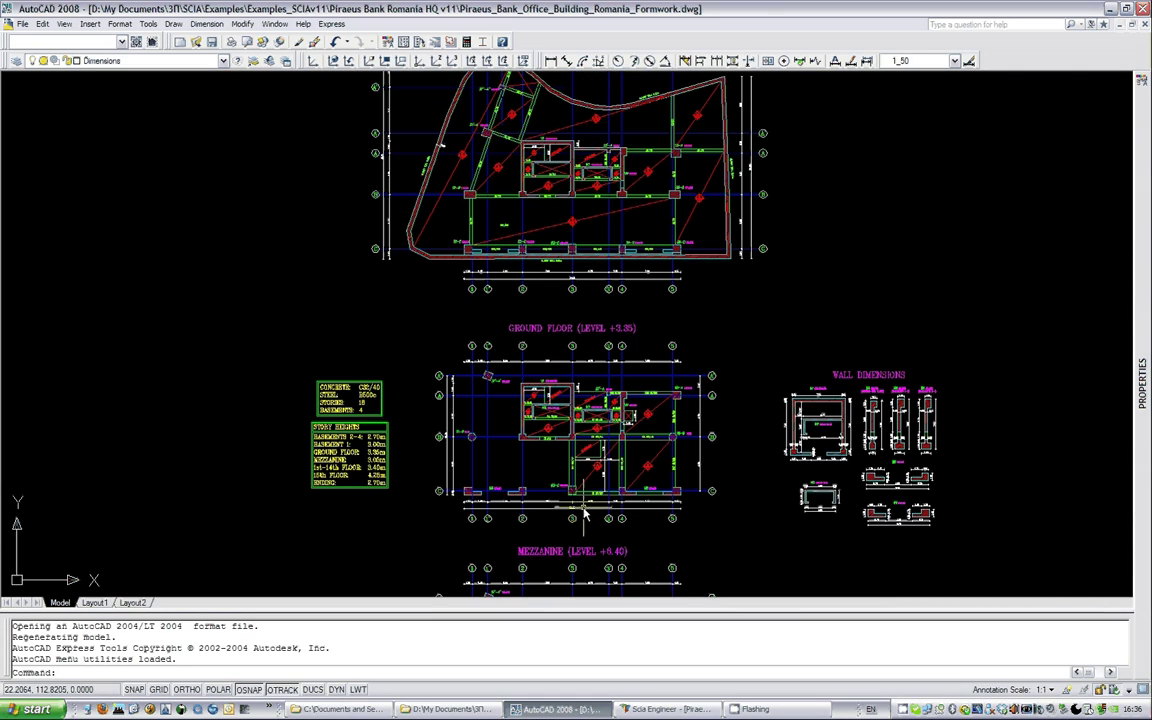
# Step: Examine the wall dimension details W1 to W6, keeping the formwork drawing open
pyautogui.scroll(3, 949, 452)
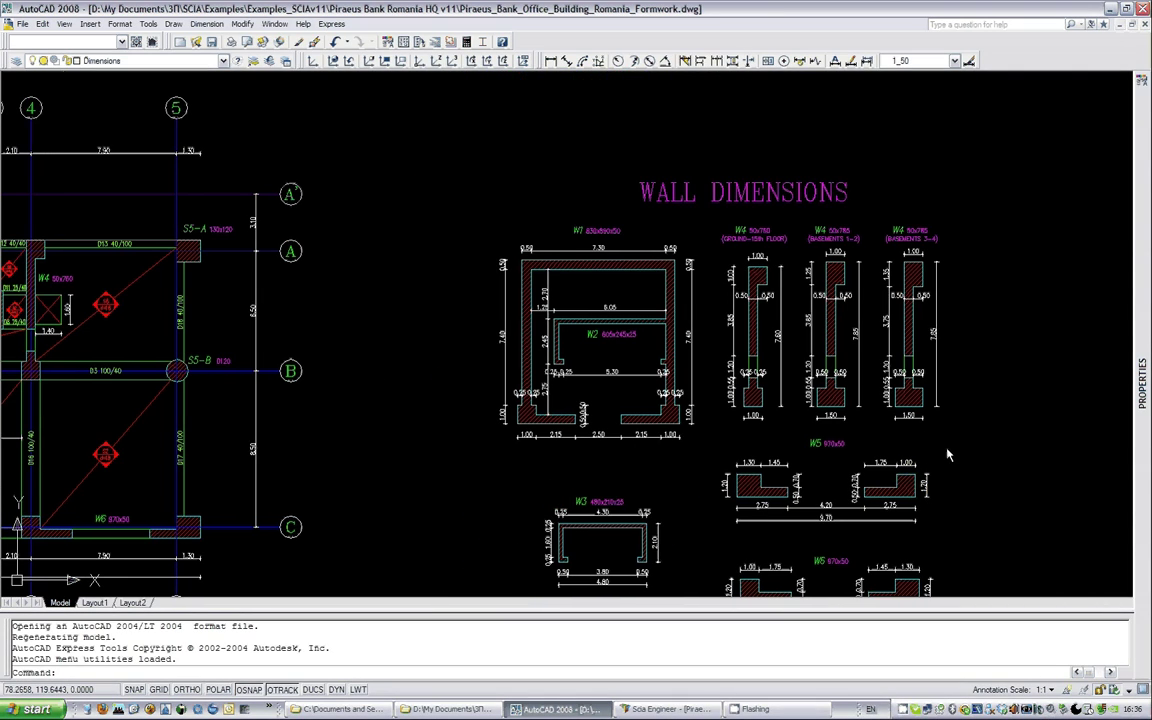
pyautogui.moveTo(949, 452); pyautogui.dragTo(853, 396, button='middle')
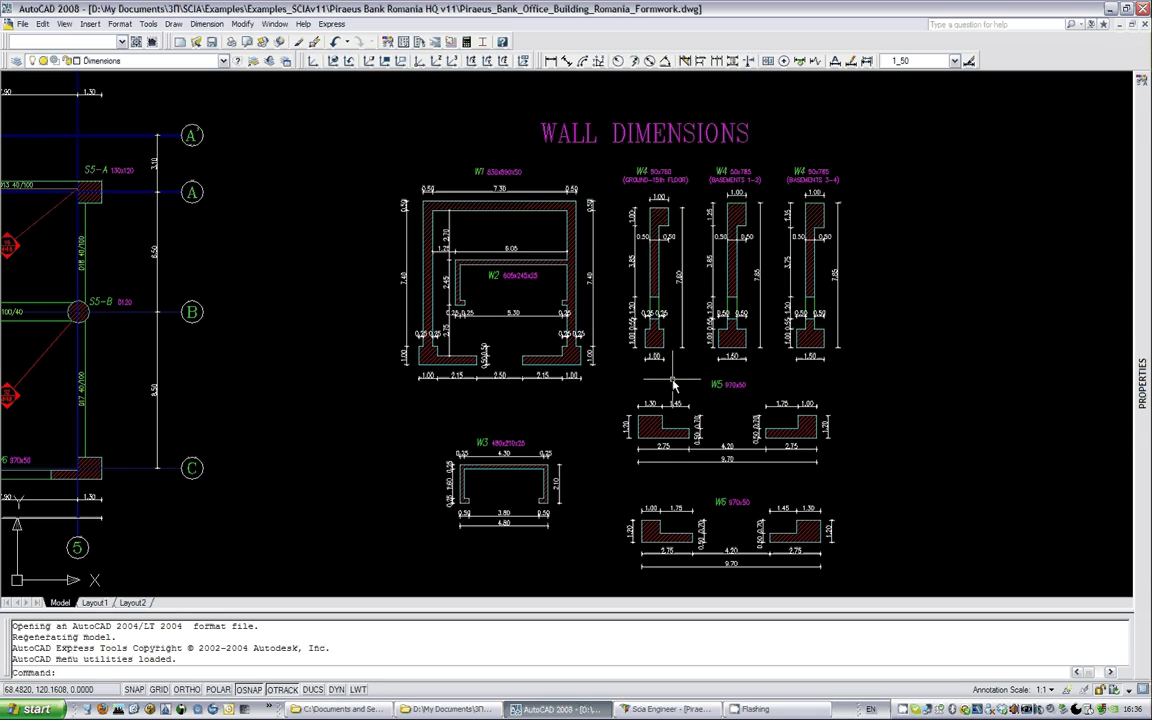
pyautogui.click(1143, 9)
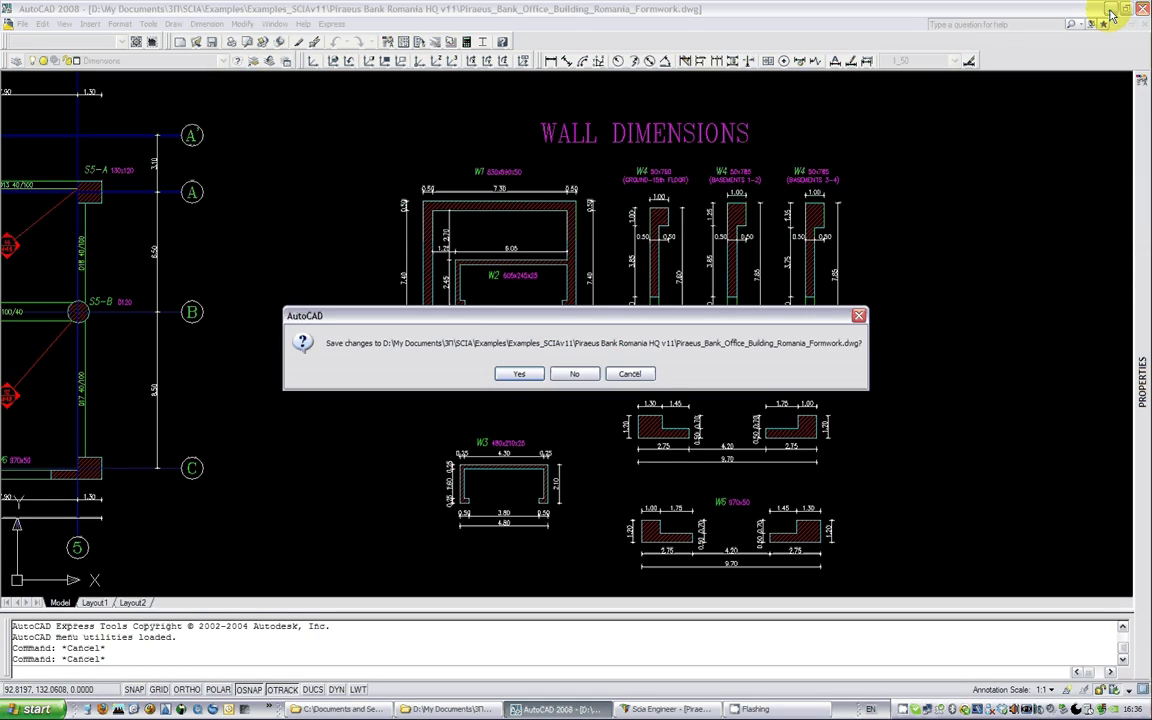
pyautogui.click(630, 375)
# Step: Switch to Scia Engineer and inspect the 3D model of the office building from another side
pyautogui.click(660, 711)
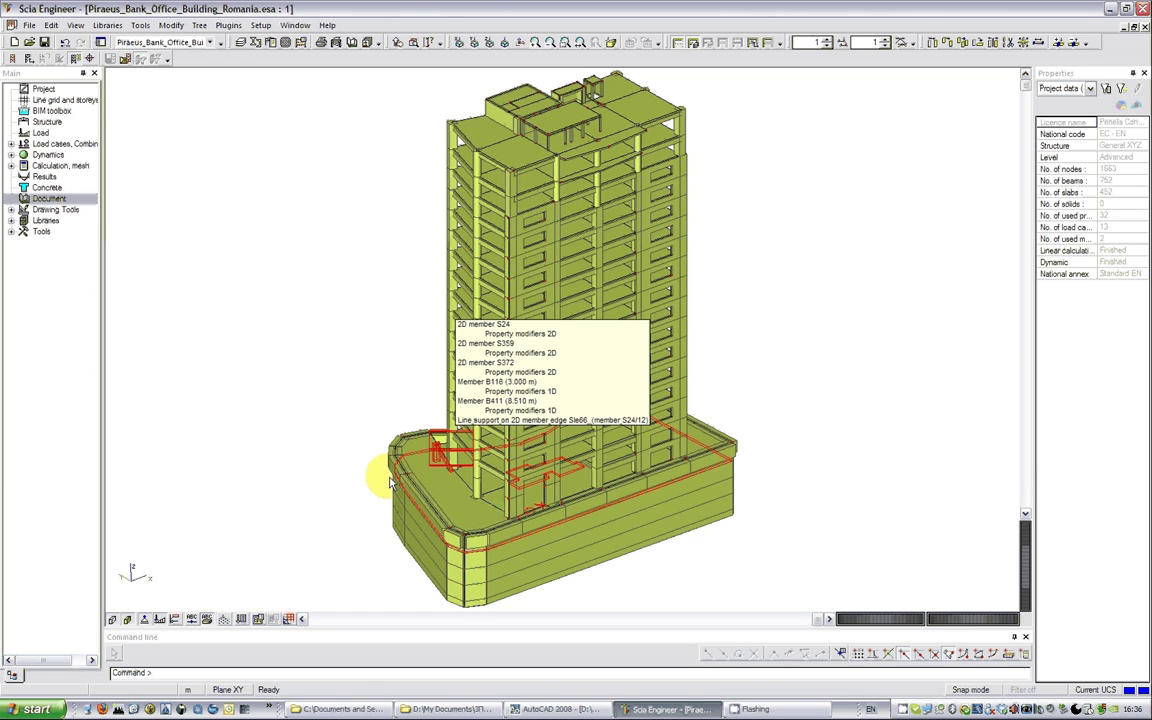
pyautogui.click(873, 626)
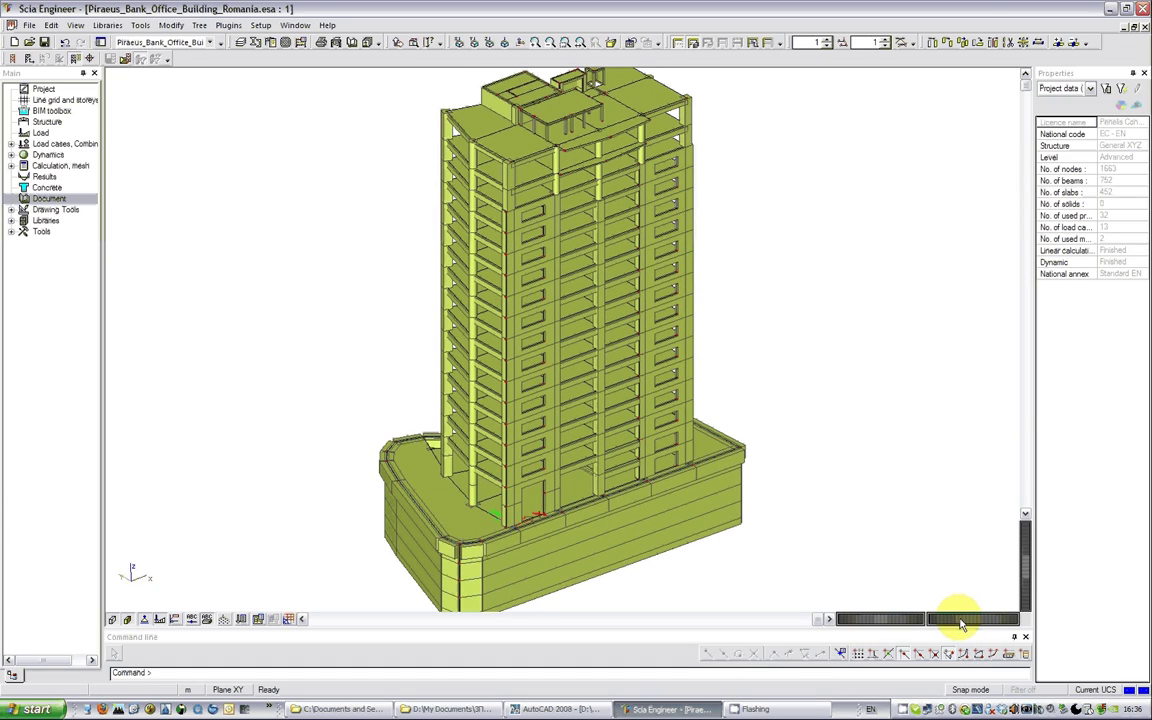
pyautogui.moveTo(955, 625); pyautogui.dragTo(985, 627)
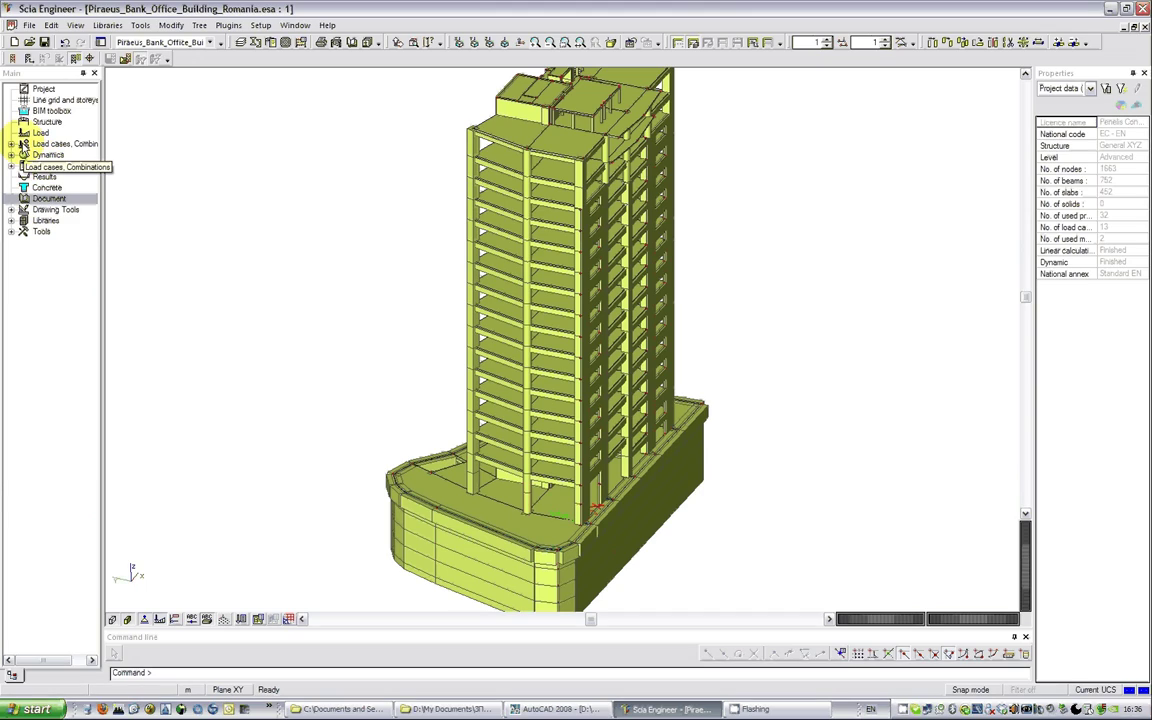
# Step: Review the load cases, checking the settings of EX, EY, EX_STAT and EY_STAT, and close the list
pyautogui.click(24, 145)
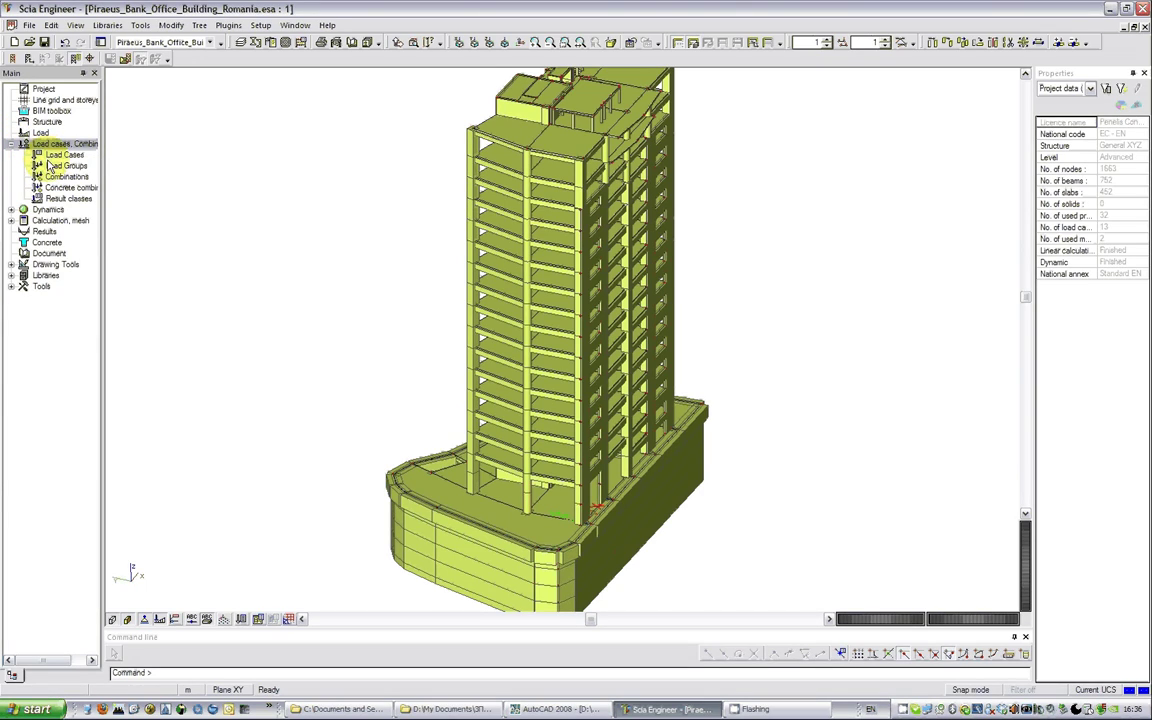
pyautogui.click(62, 155)
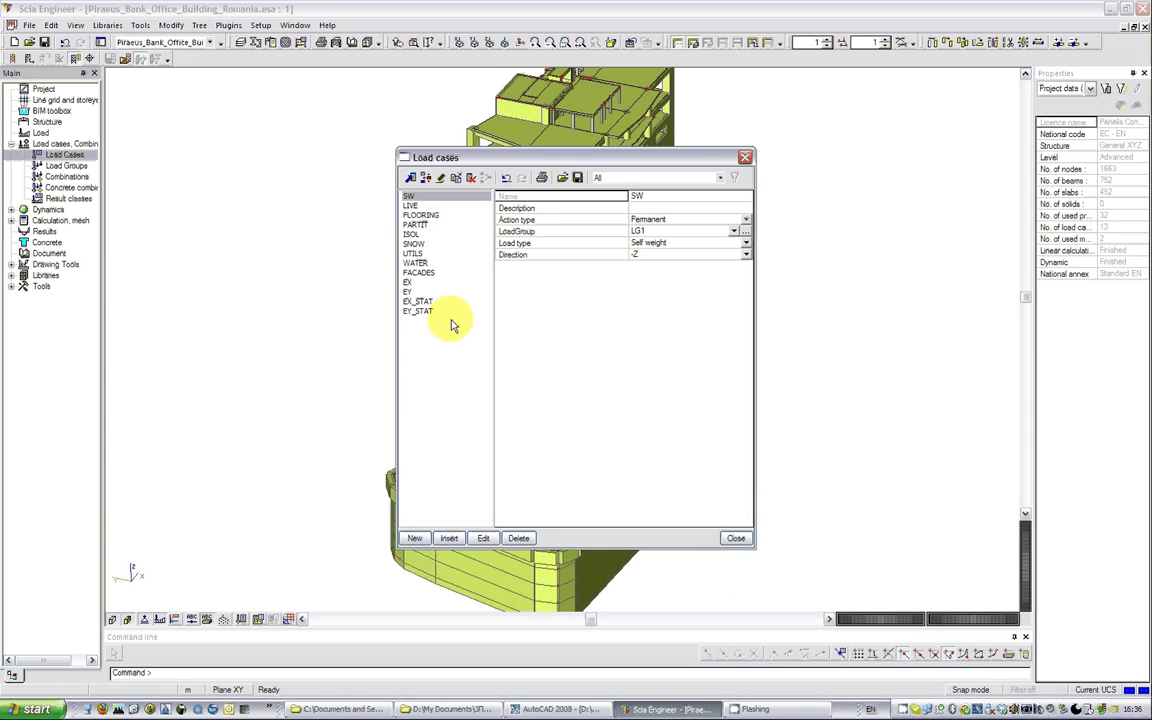
pyautogui.click(407, 283)
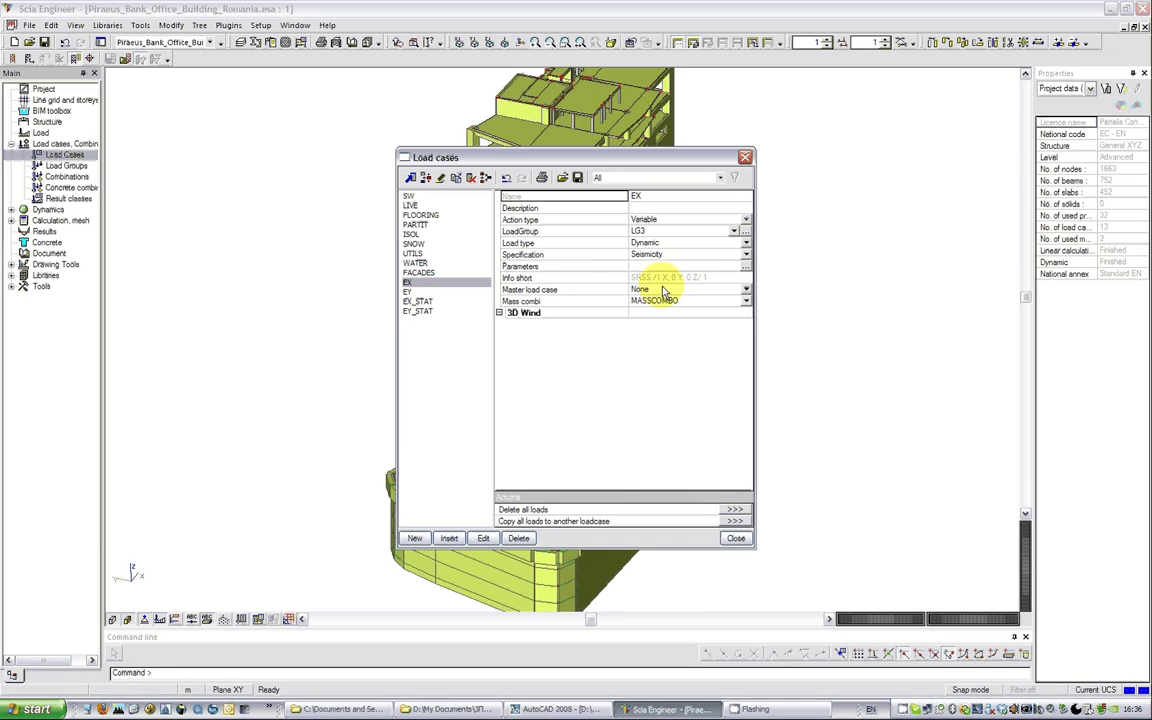
pyautogui.click(410, 292)
pyautogui.click(415, 301)
pyautogui.click(420, 311)
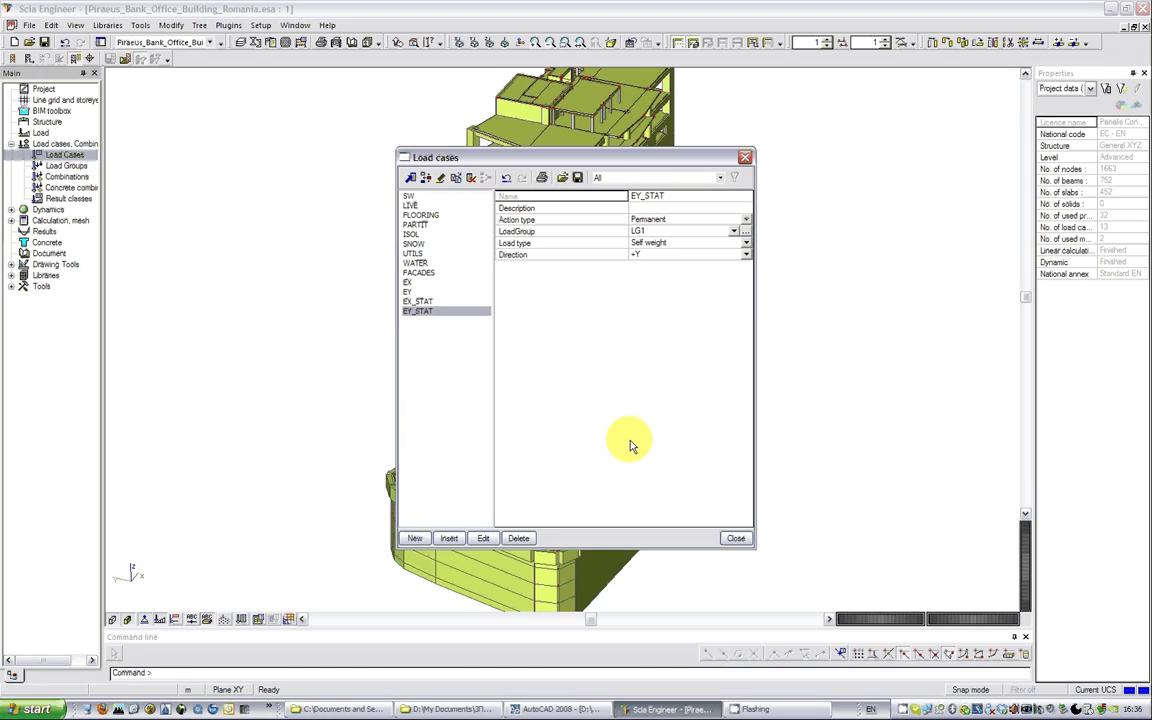
pyautogui.click(736, 539)
# Step: Review the first two load combinations and close the combinations list
pyautogui.click(64, 177)
pyautogui.click(412, 196)
pyautogui.click(412, 205)
pyautogui.click(736, 538)
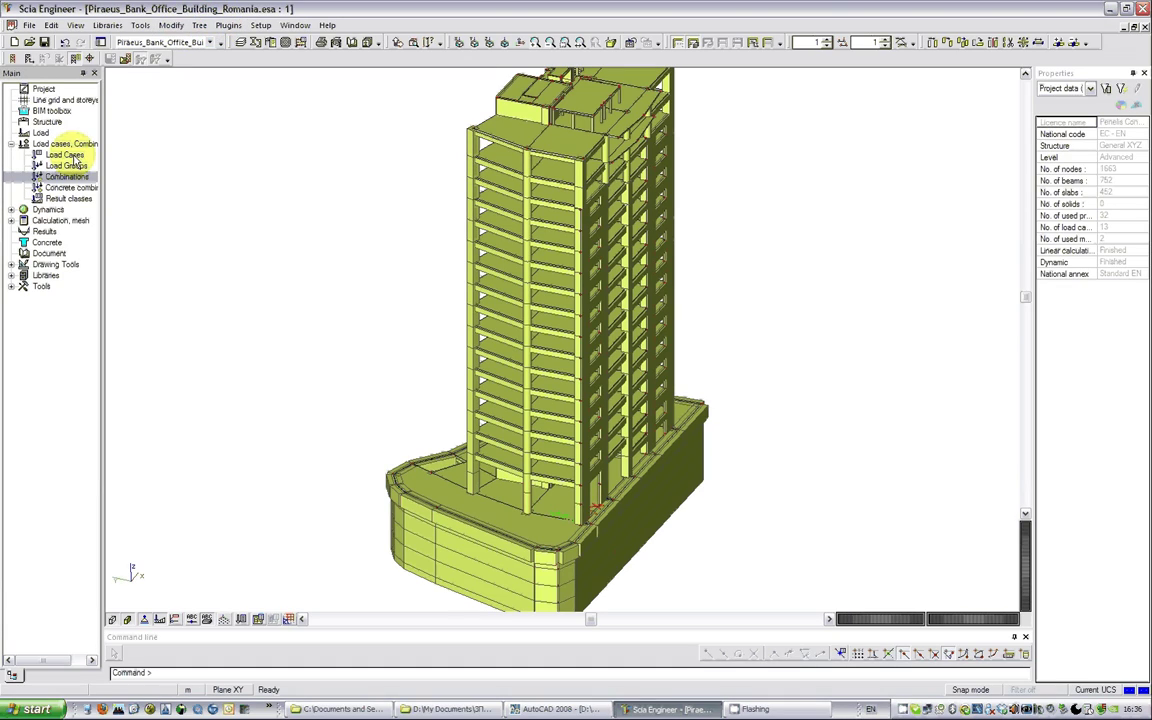
# Step: Export the model through the ECtools plugin as Piraeus_Bank_Office_Building_Romania.xml in the Piraeus Bank Romania HQ v11 folder
pyautogui.click(228, 25)
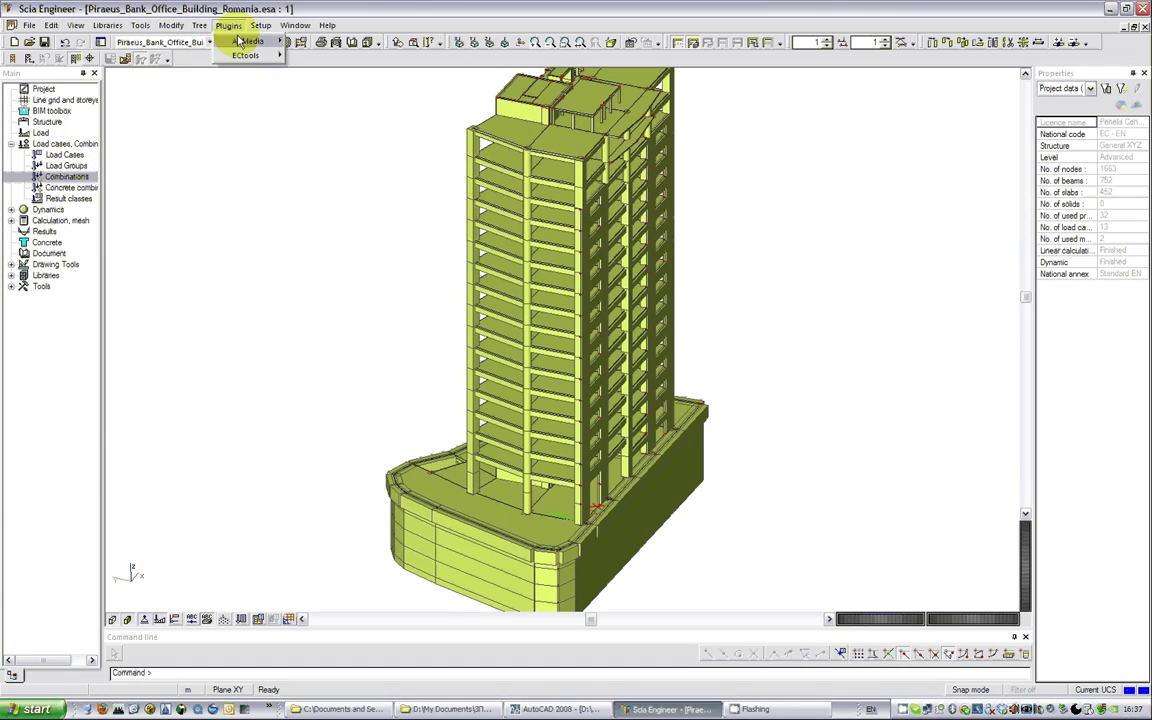
pyautogui.moveTo(250, 58)
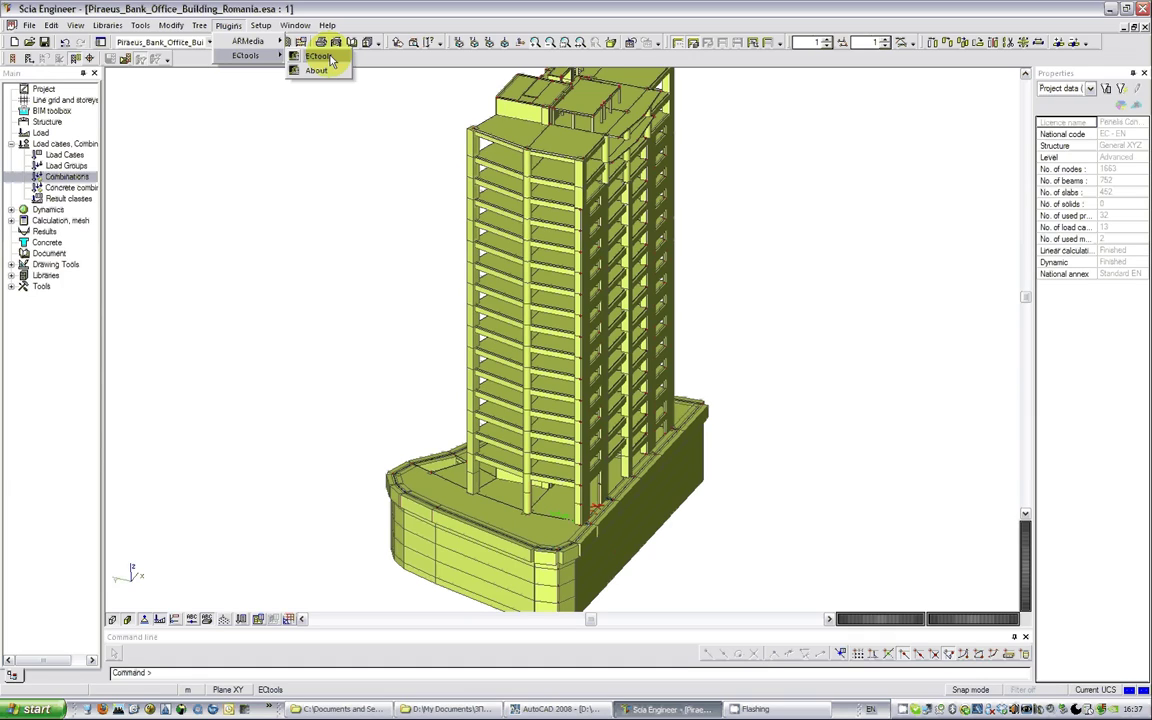
pyautogui.click(331, 59)
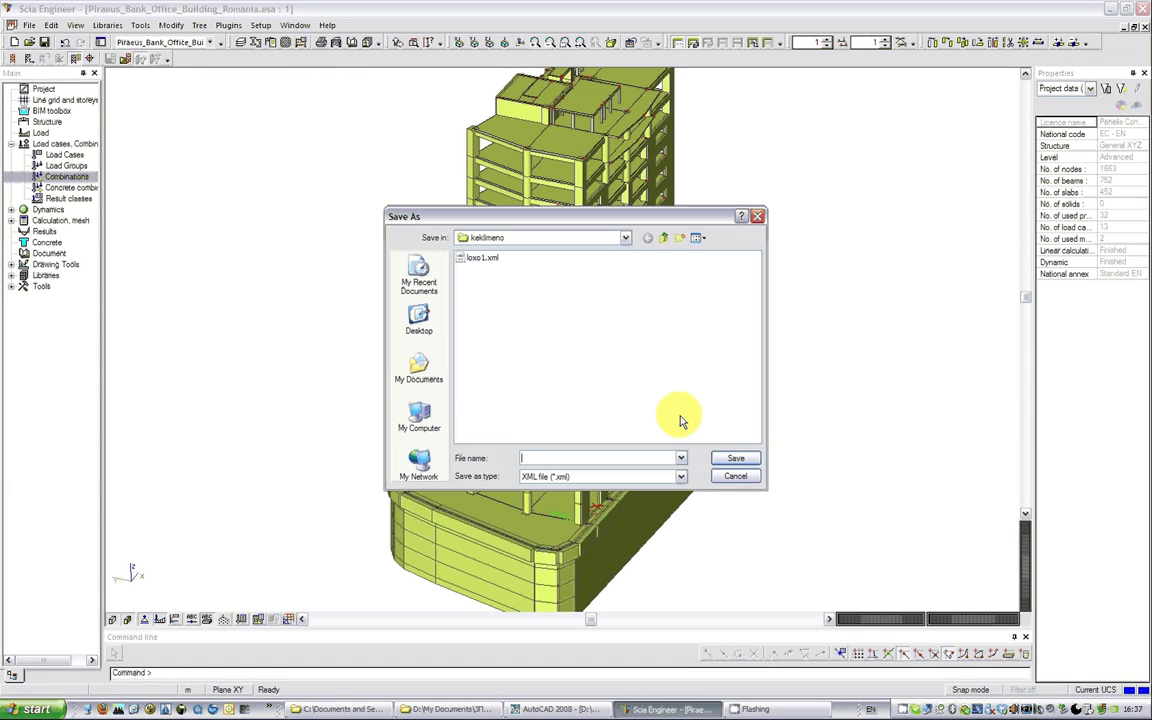
pyautogui.click(545, 237)
pyautogui.click(504, 317)
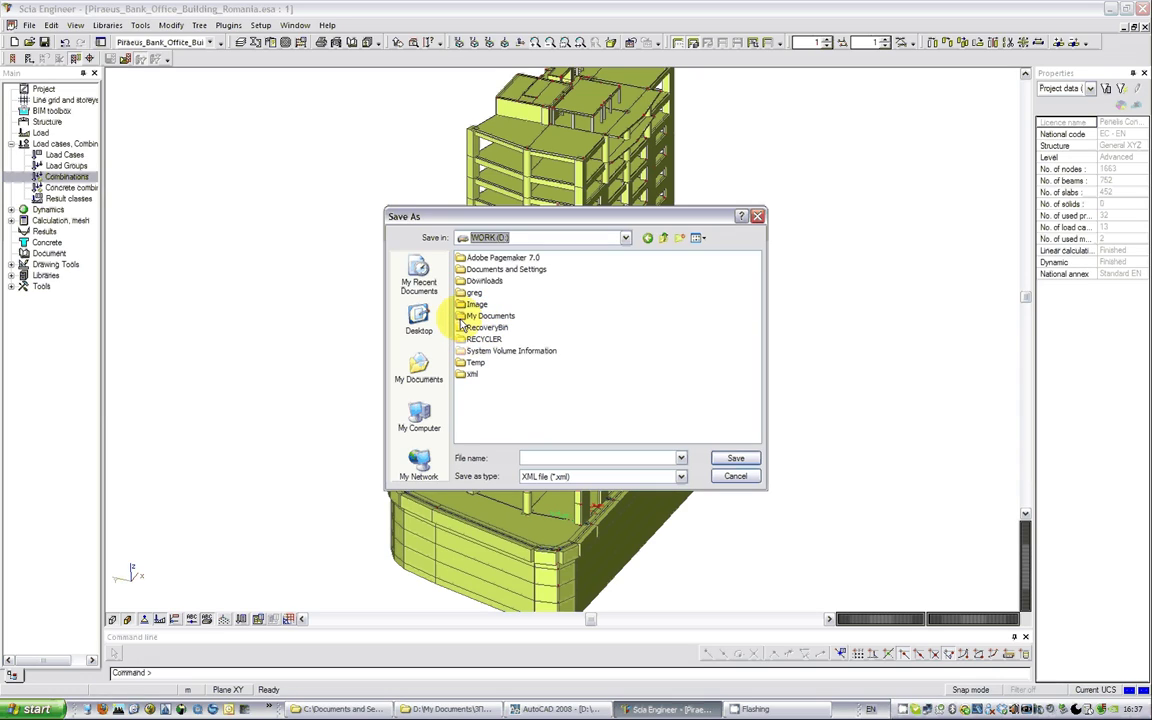
pyautogui.doubleClick(478, 316)
pyautogui.doubleClick(468, 332)
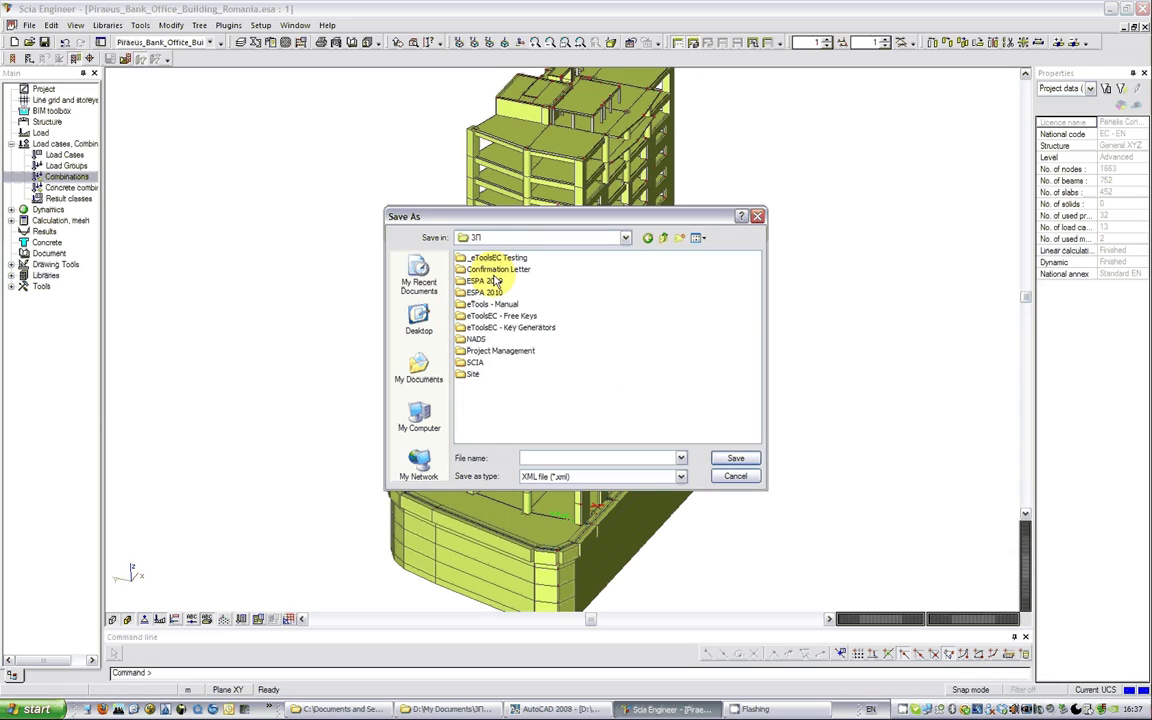
pyautogui.doubleClick(472, 362)
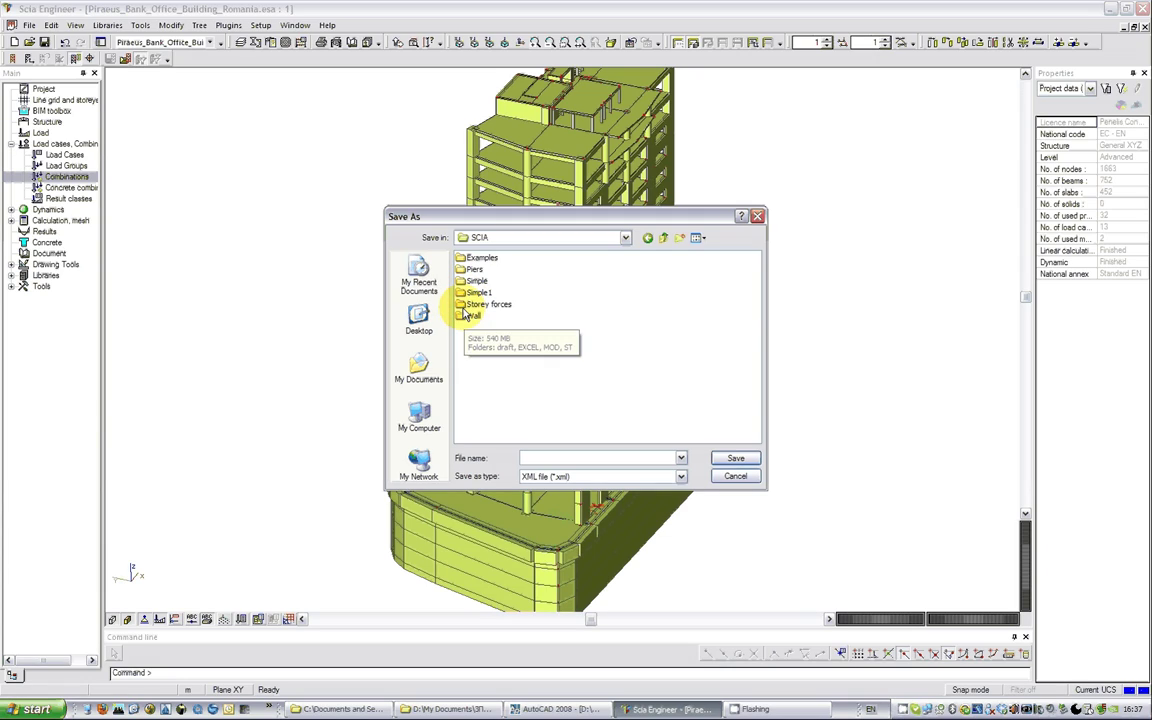
pyautogui.doubleClick(470, 258)
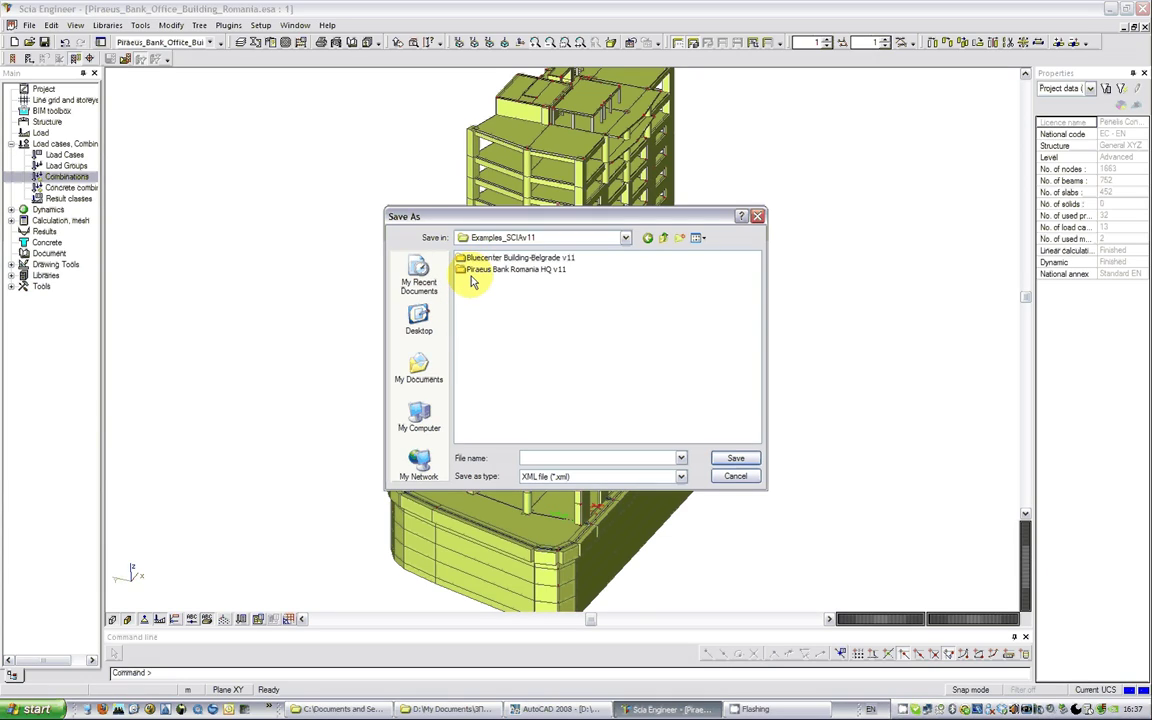
pyautogui.doubleClick(490, 270)
pyautogui.click(503, 259)
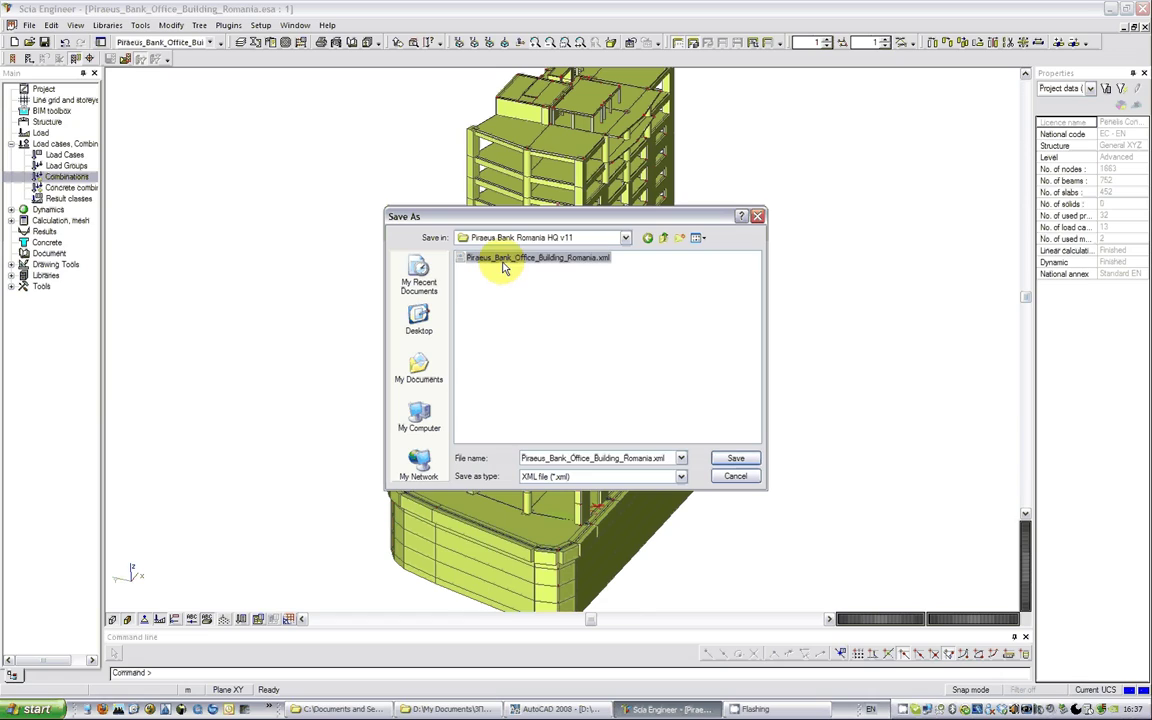
pyautogui.click(731, 458)
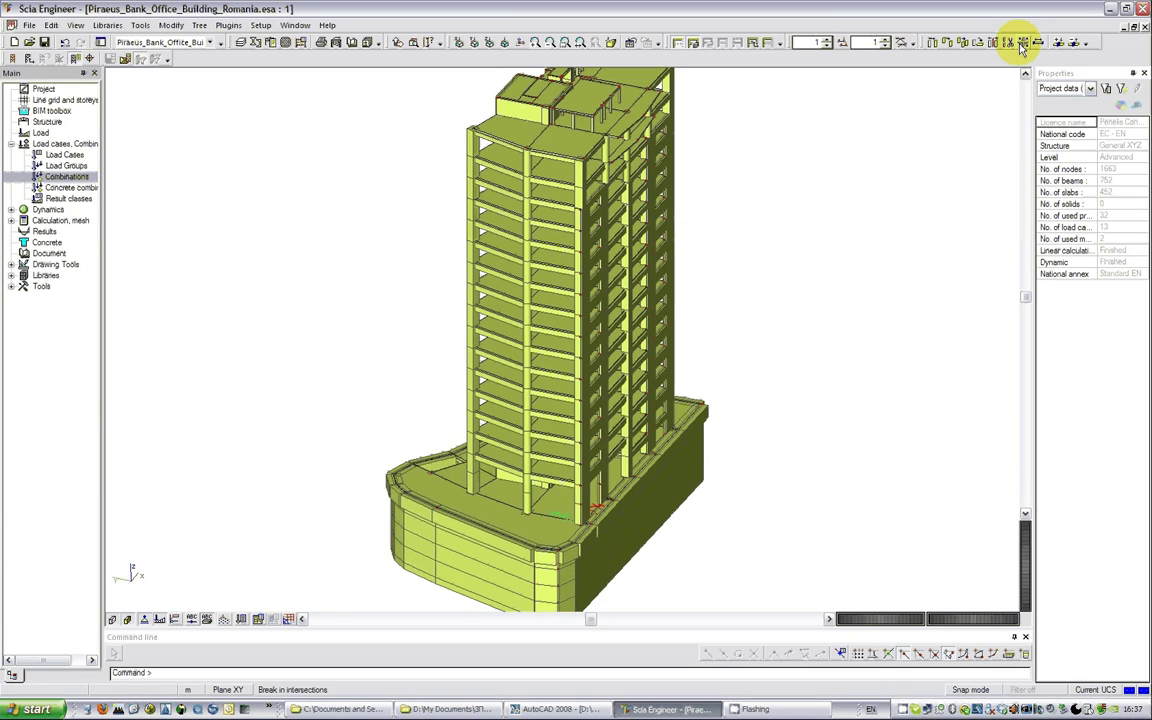
# Step: Close the Scia Engineer project and open Piraeus_Bank_Office_Building_Romania.etp from the Piraeus Bank Romania HQ v11 folder
pyautogui.click(1144, 25)
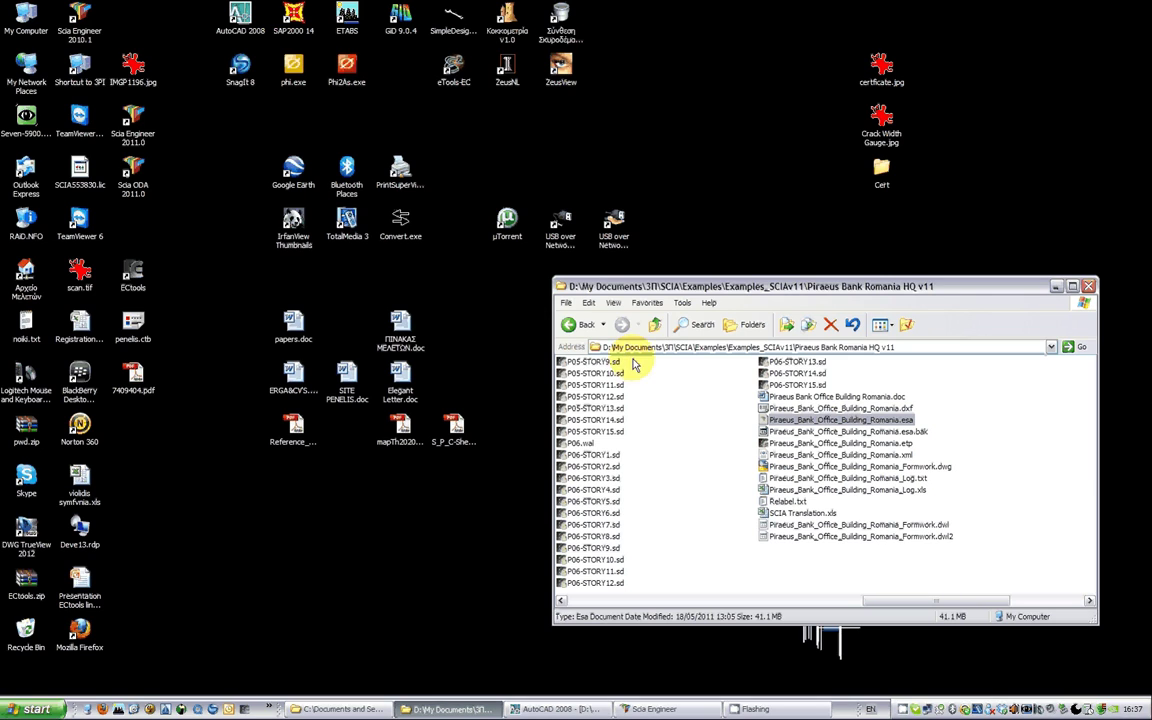
pyautogui.click(656, 600)
pyautogui.click(714, 599)
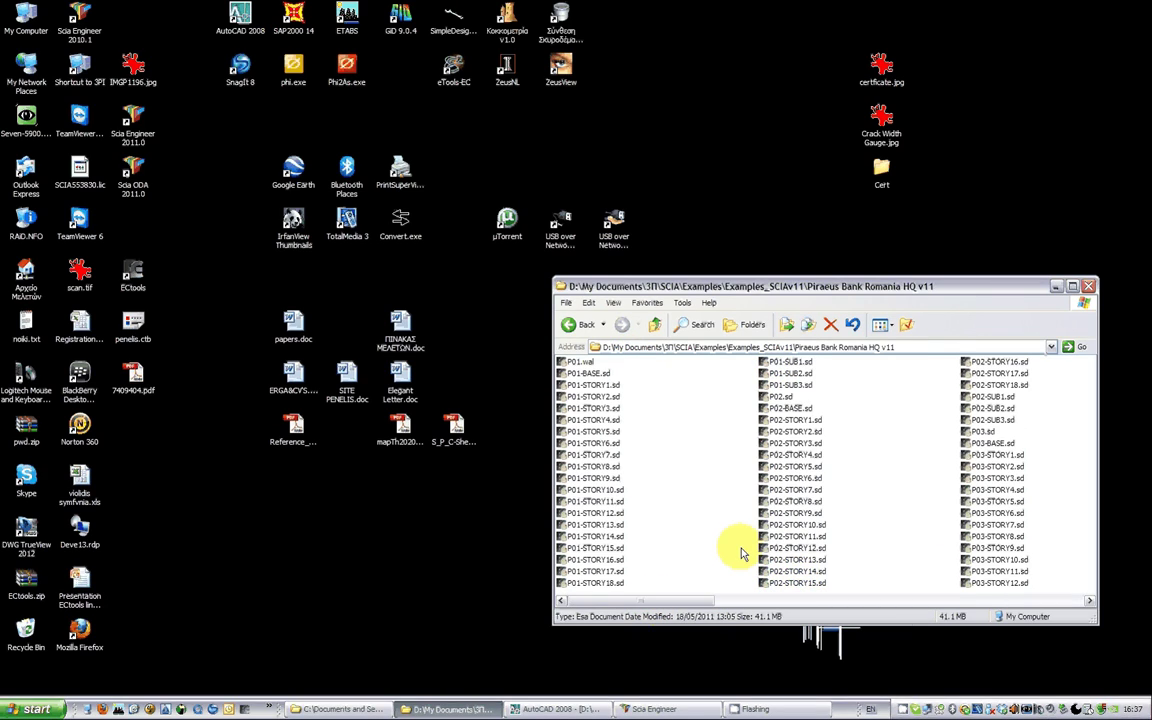
pyautogui.scroll(-5, 694, 540)
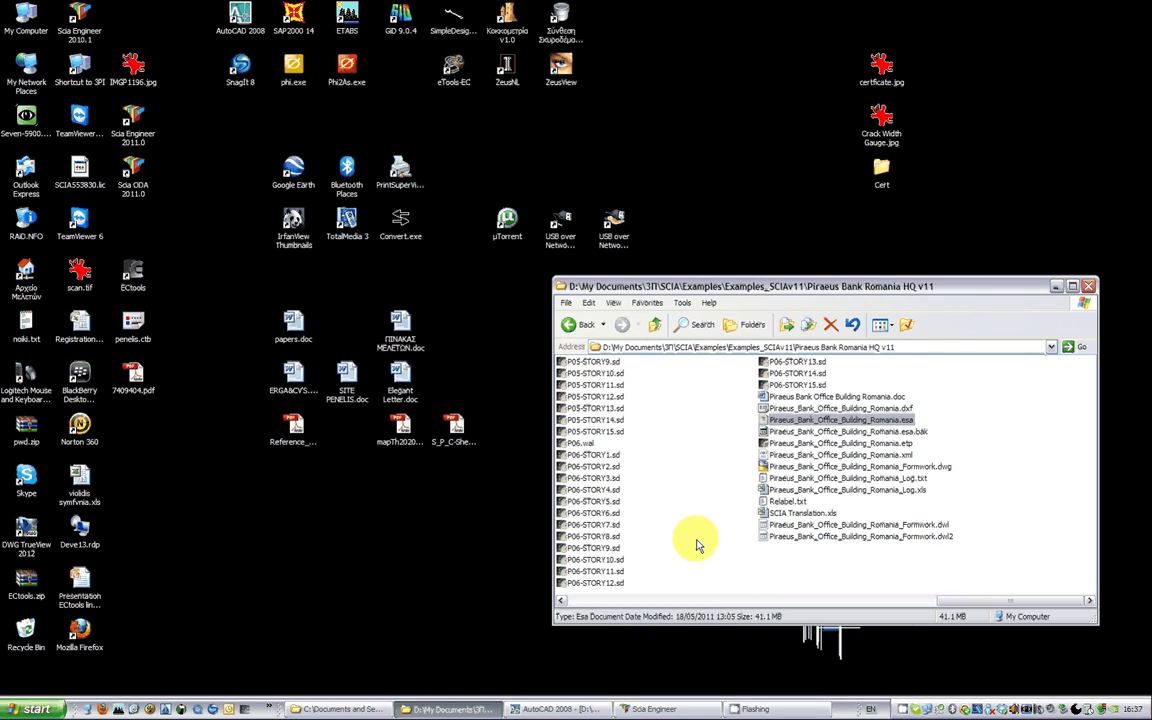
pyautogui.doubleClick(800, 443)
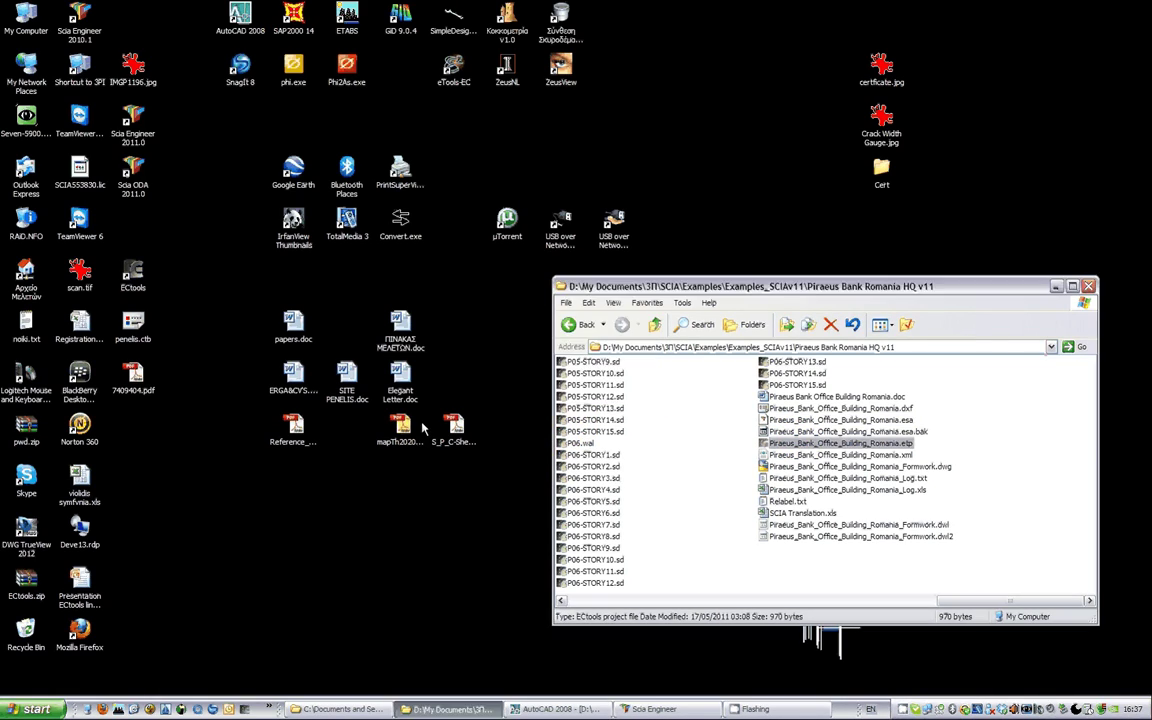
# Step: Set the design options' National Annex to Romania and accept the options
pyautogui.click(326, 157)
pyautogui.click(322, 180)
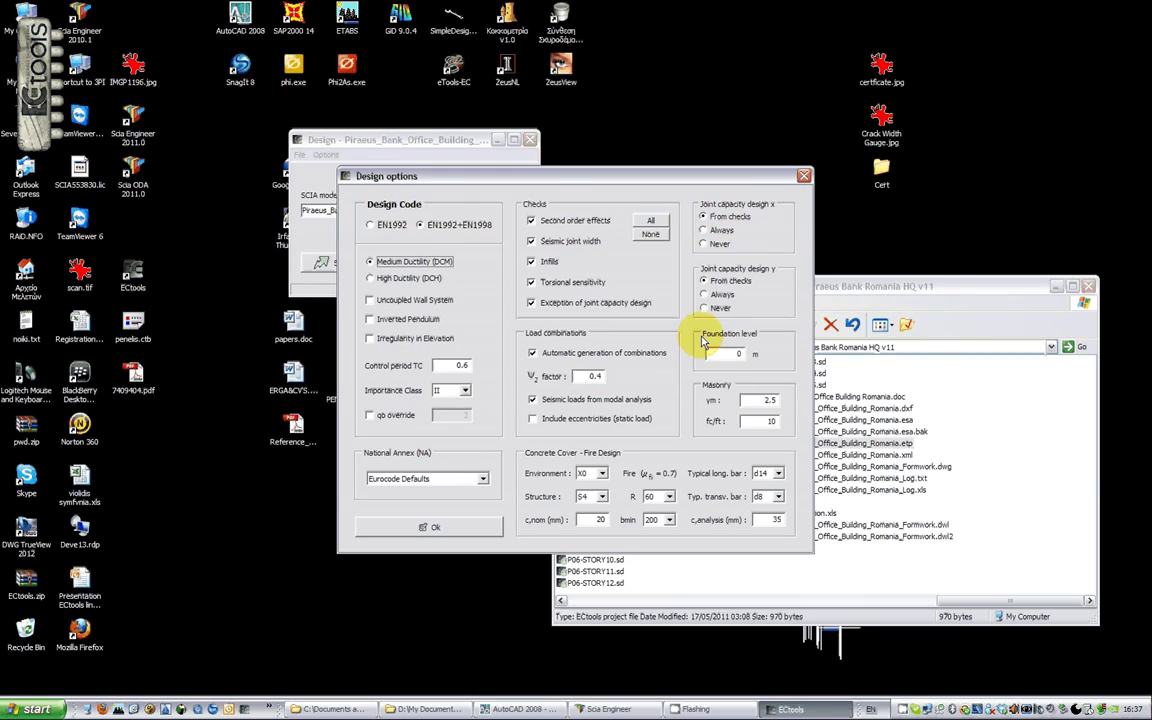
pyautogui.click(458, 484)
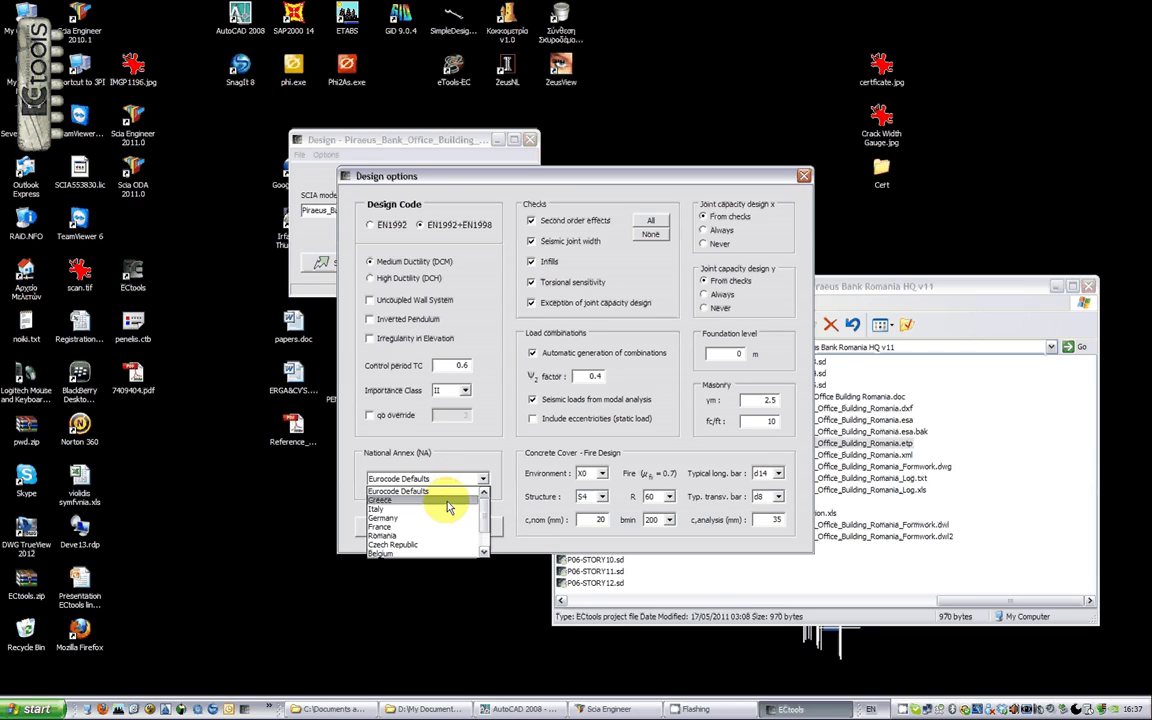
pyautogui.click(444, 533)
pyautogui.click(460, 535)
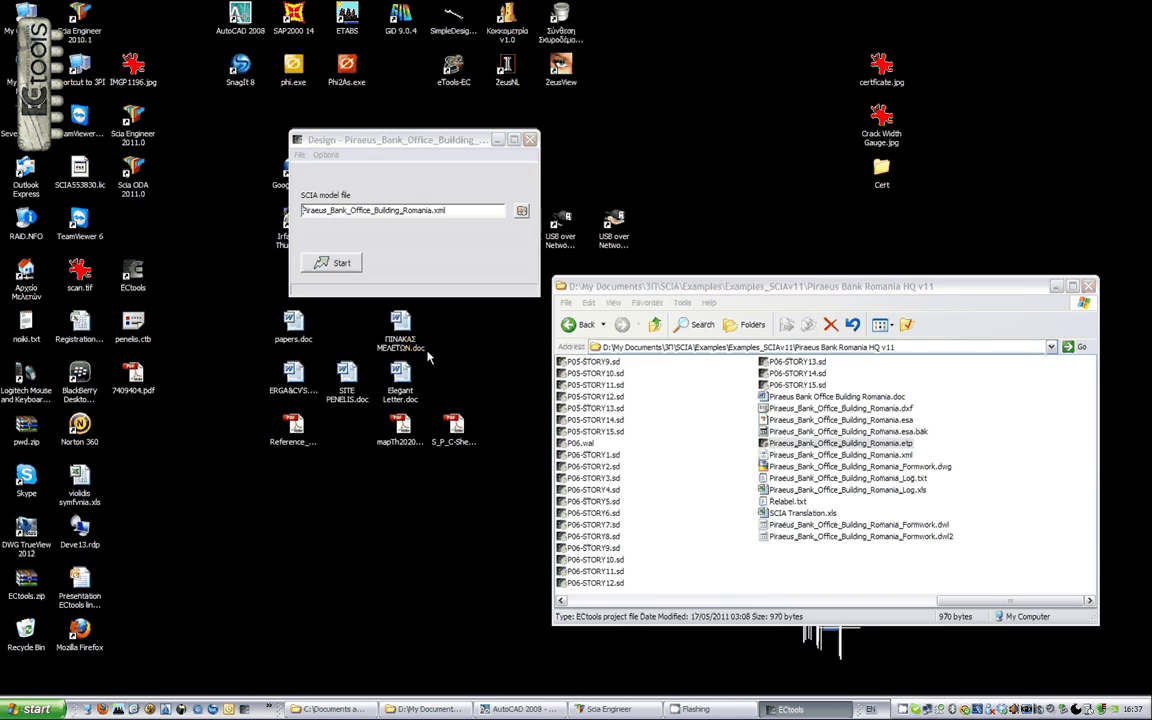
# Step: Start the Nous general sections module and open P01-STORY6.sd from the Piraeus Bank Romania HQ v11 folder
pyautogui.click(58, 88)
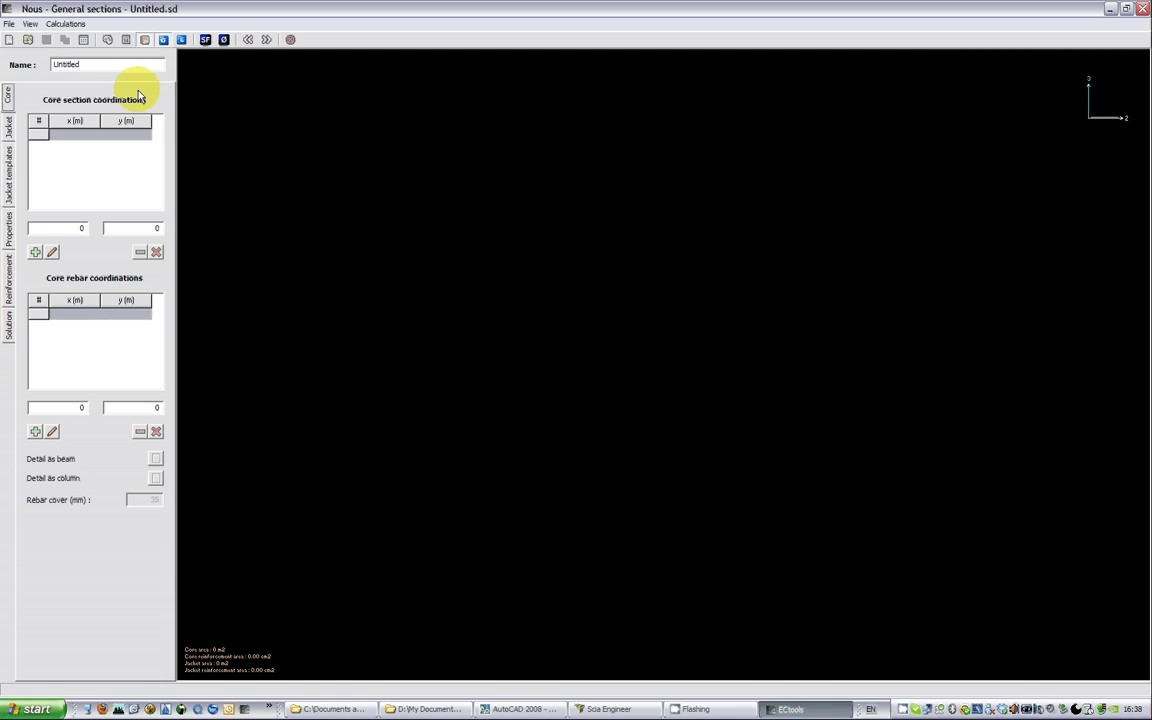
pyautogui.click(29, 41)
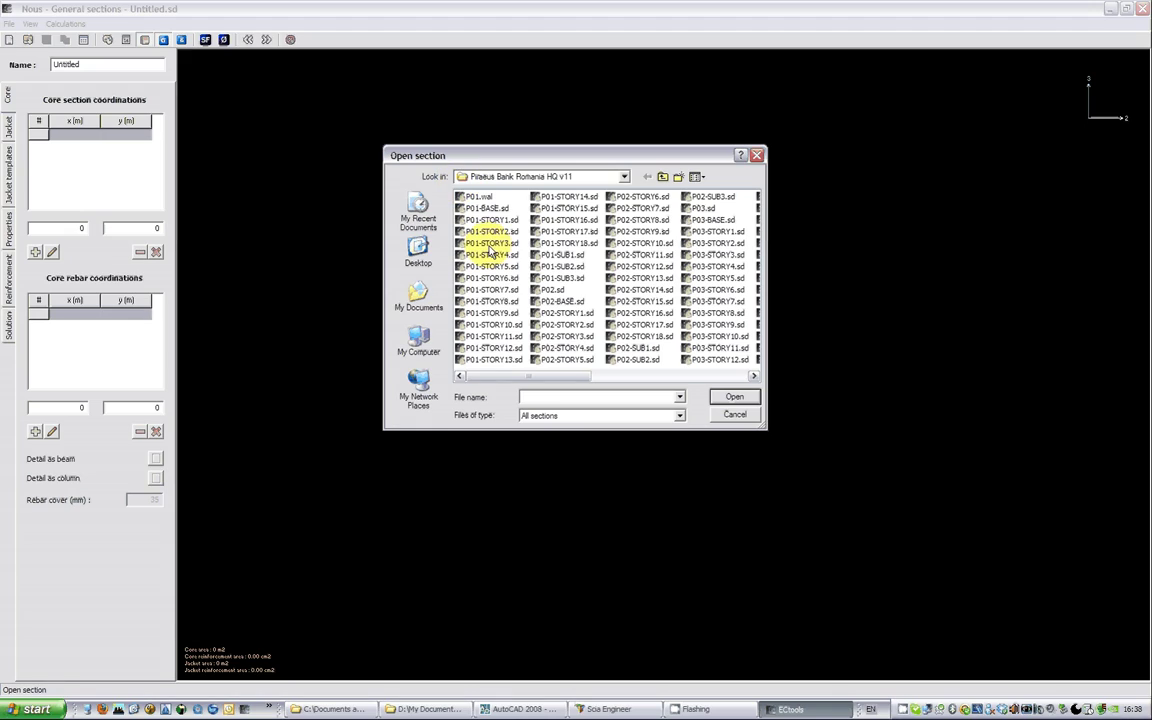
pyautogui.click(495, 279)
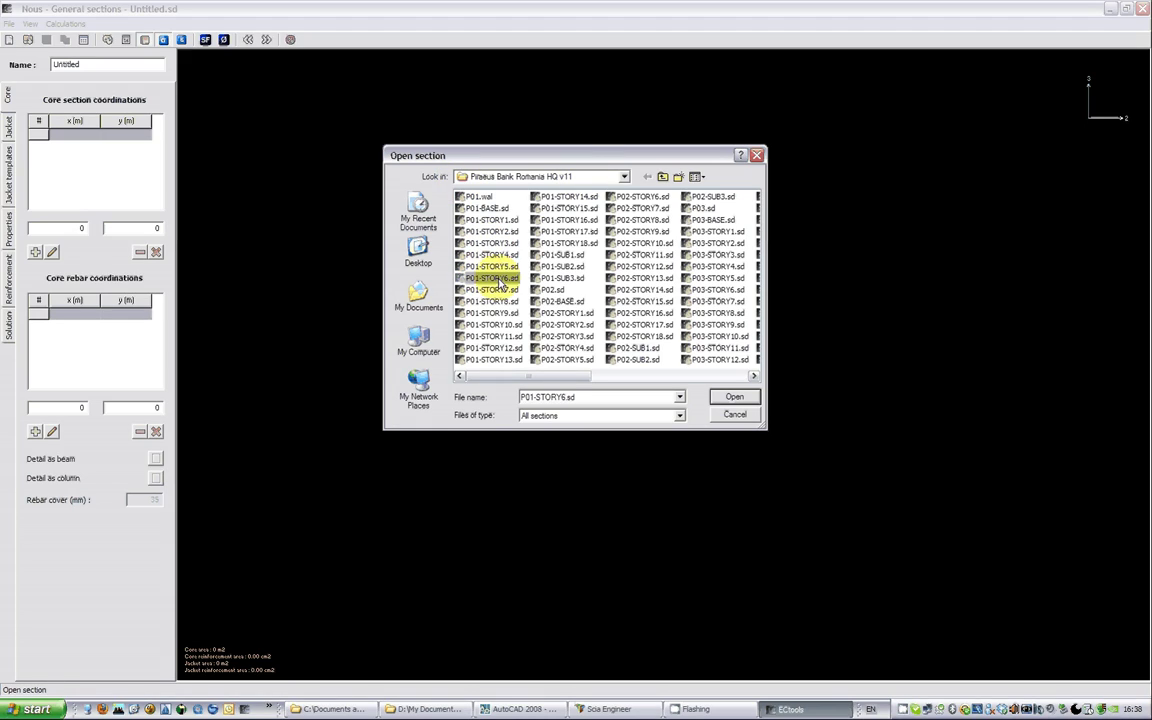
pyautogui.click(734, 397)
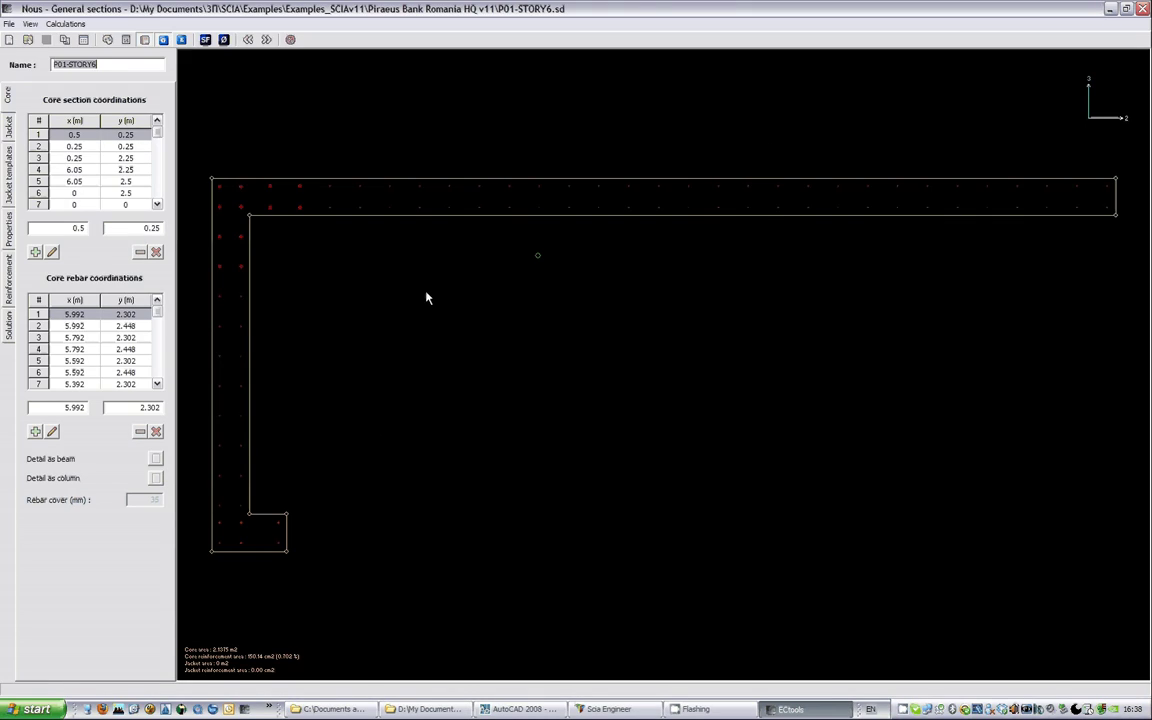
# Step: View the wall sections P02-STORY3.sd and P03-STORY4.sd and close the Nous module
pyautogui.click(28, 40)
pyautogui.click(563, 336)
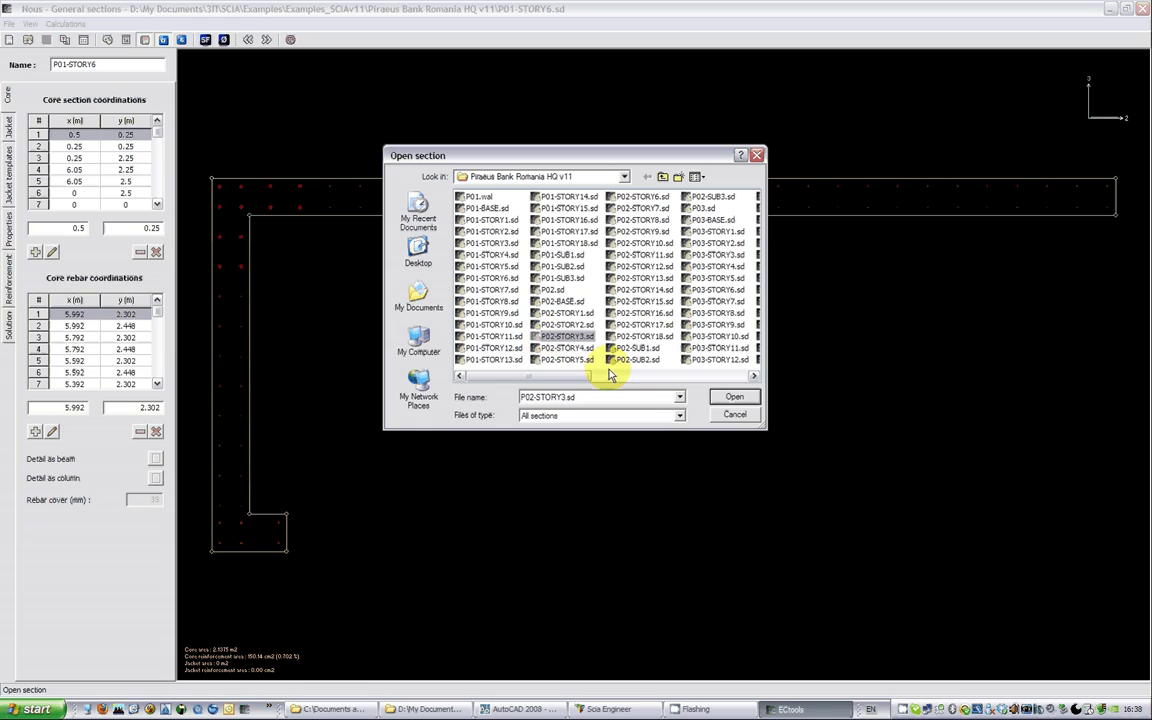
pyautogui.click(736, 397)
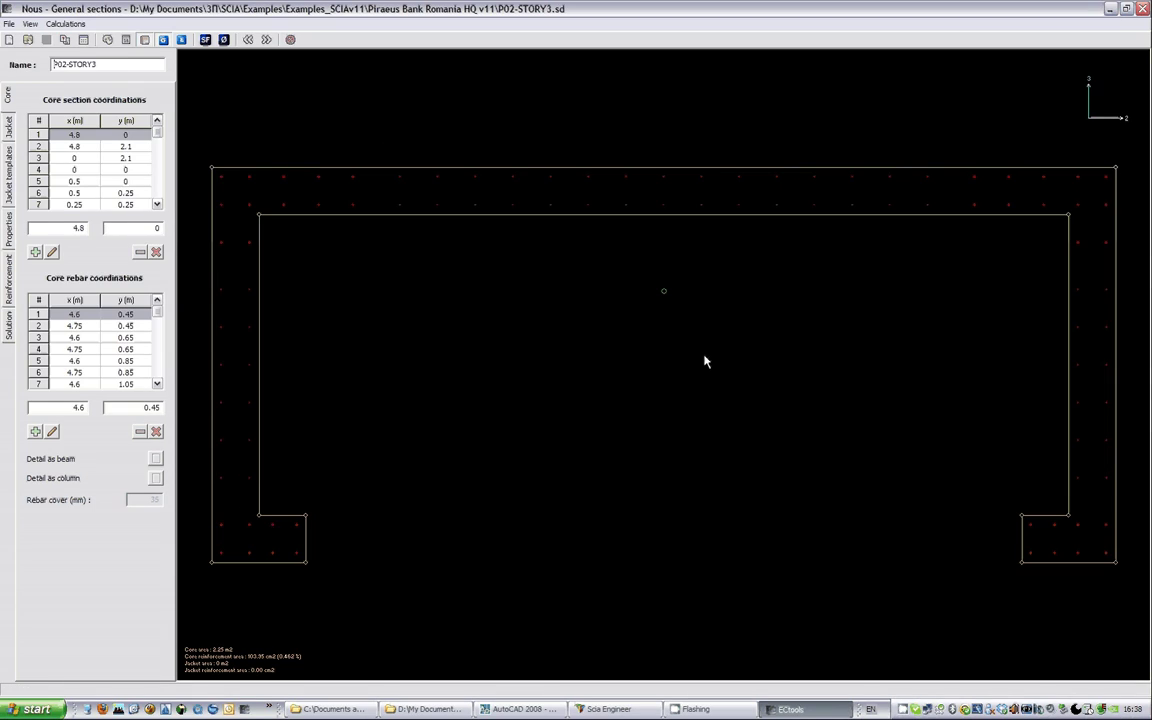
pyautogui.click(28, 41)
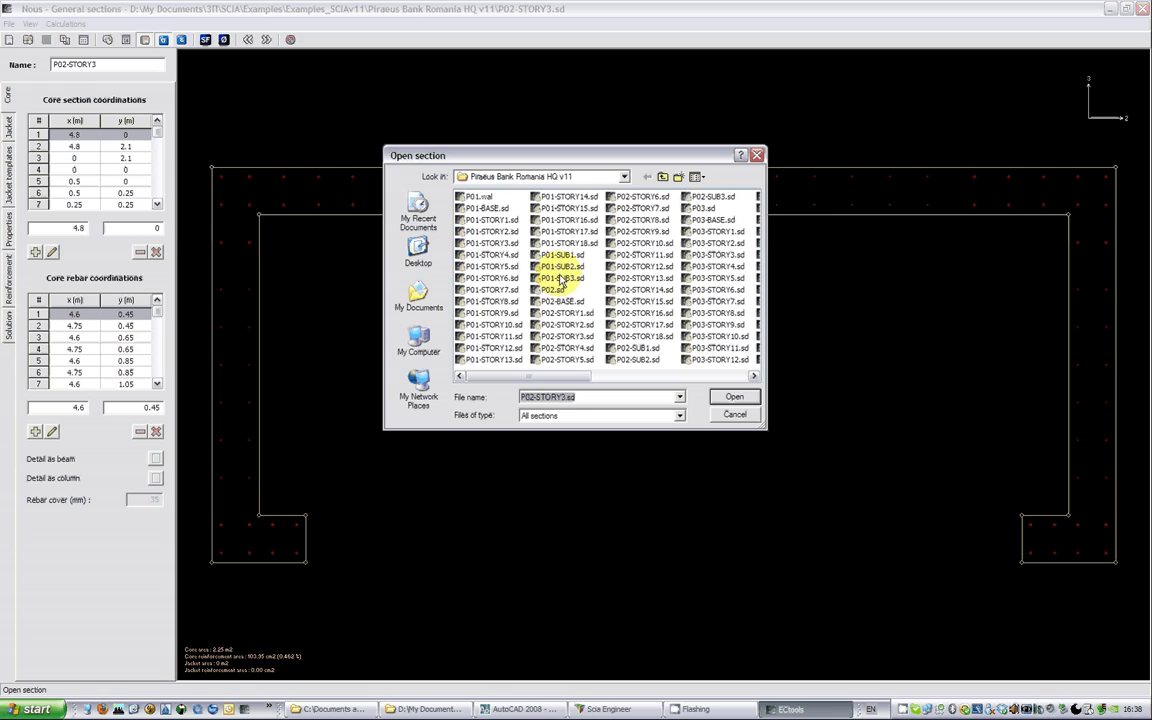
pyautogui.click(712, 267)
pyautogui.click(734, 397)
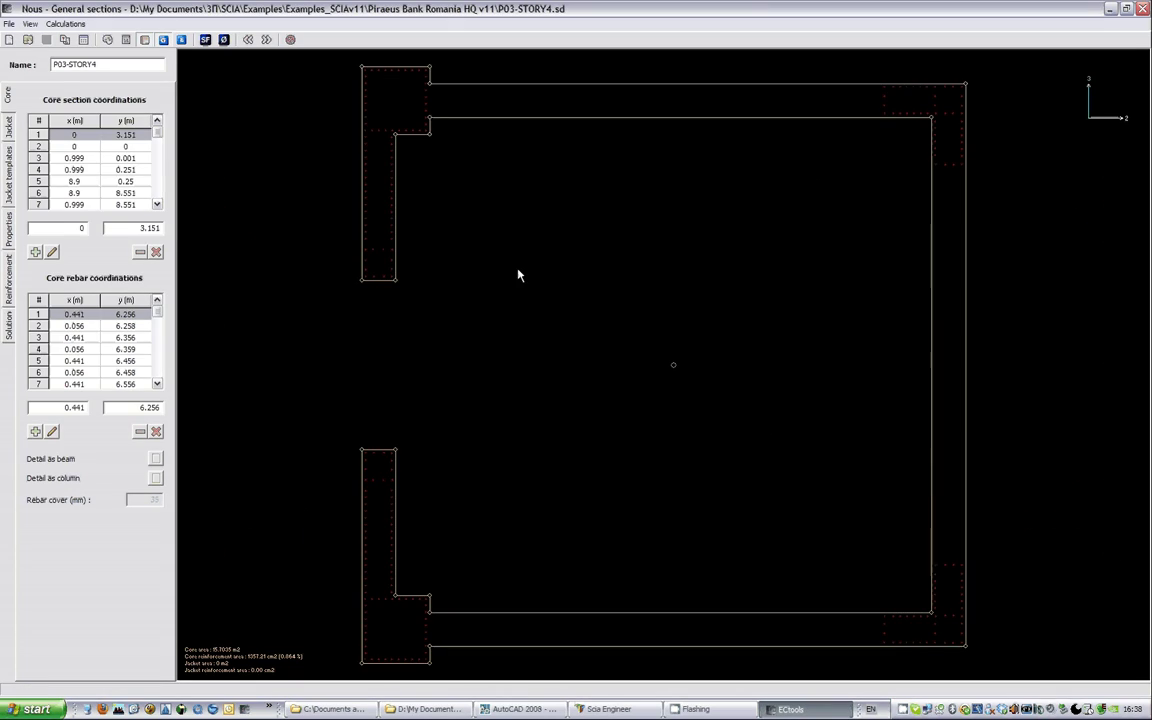
pyautogui.click(1142, 9)
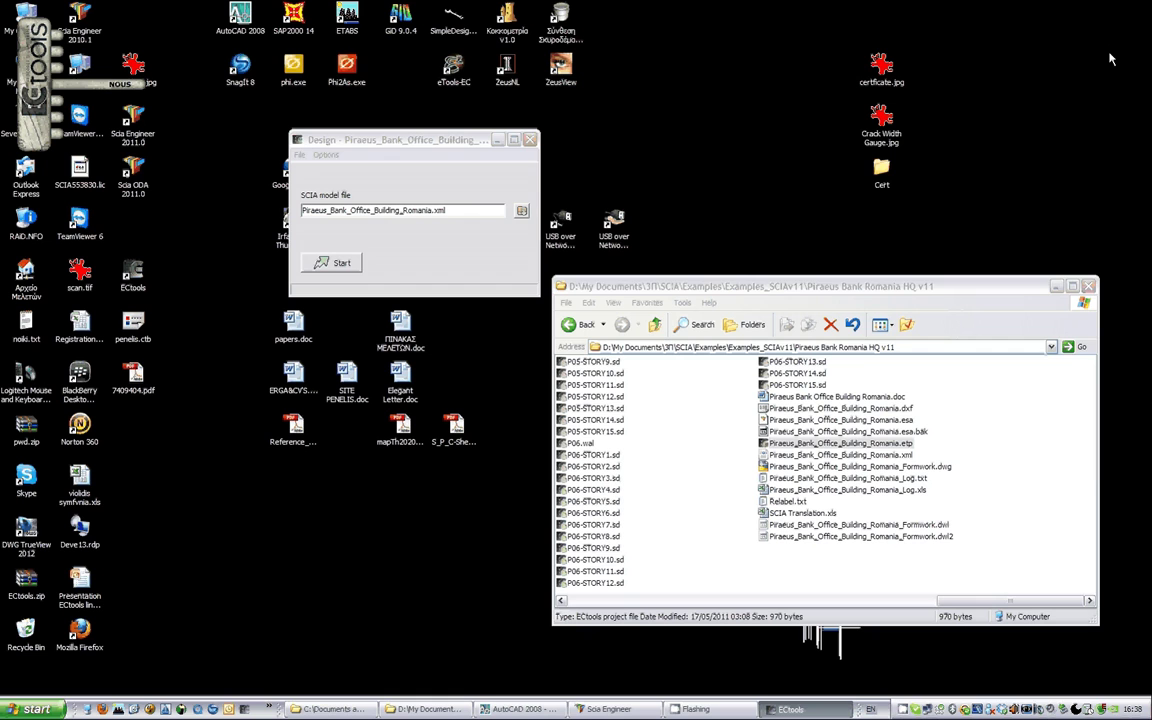
# Step: Start the design run for the SCIA model file Piraeus_Bank_Office_Building_Romania.xml
pyautogui.click(341, 264)
pyautogui.rightClick(905, 710)
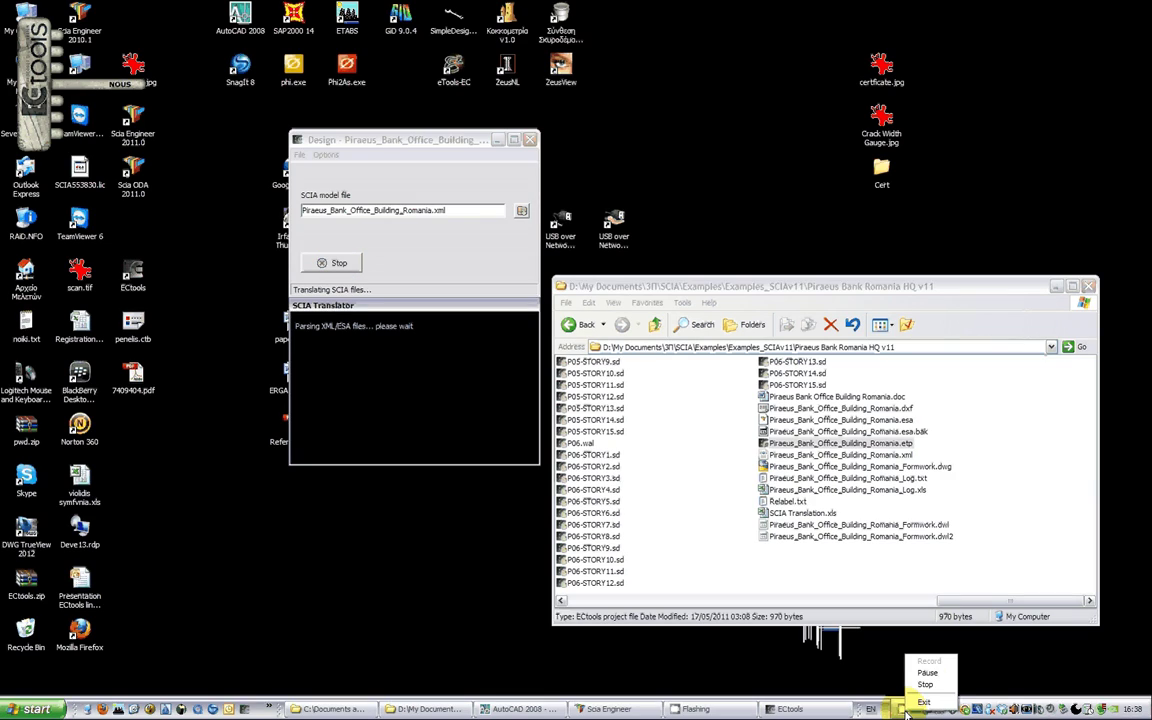
pyautogui.click(927, 662)
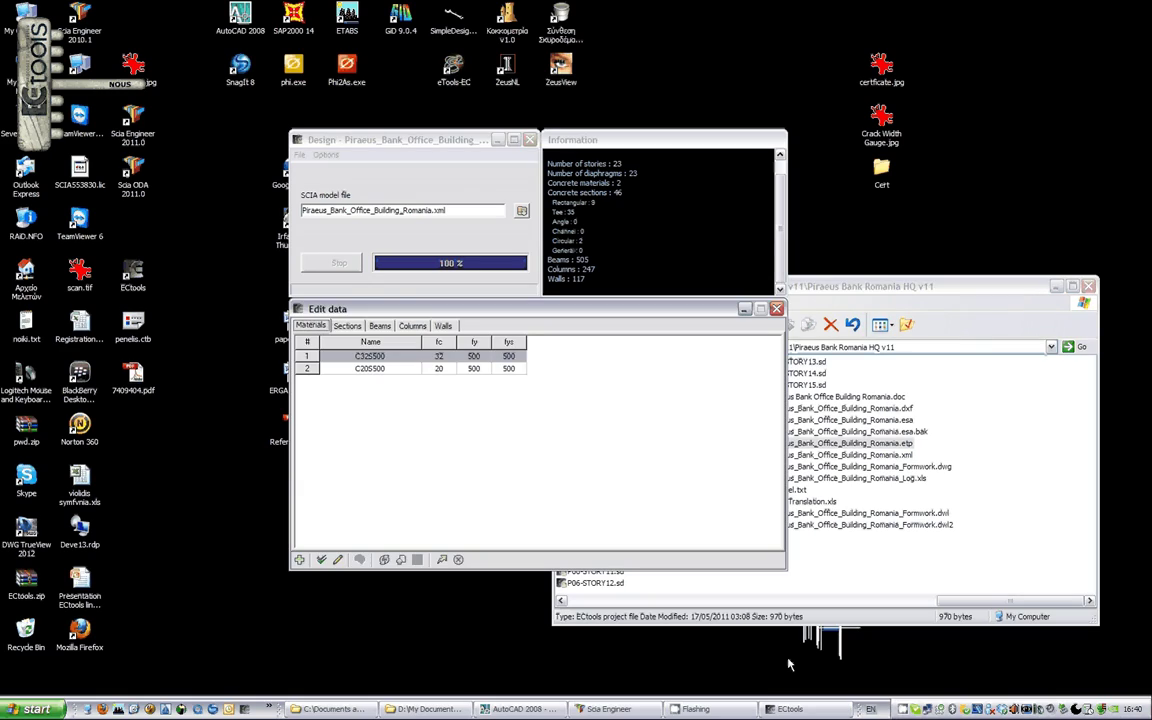
# Step: Review the sections list down to the general wall sections, view P02-STORY14 in Nous and close it
pyautogui.click(345, 325)
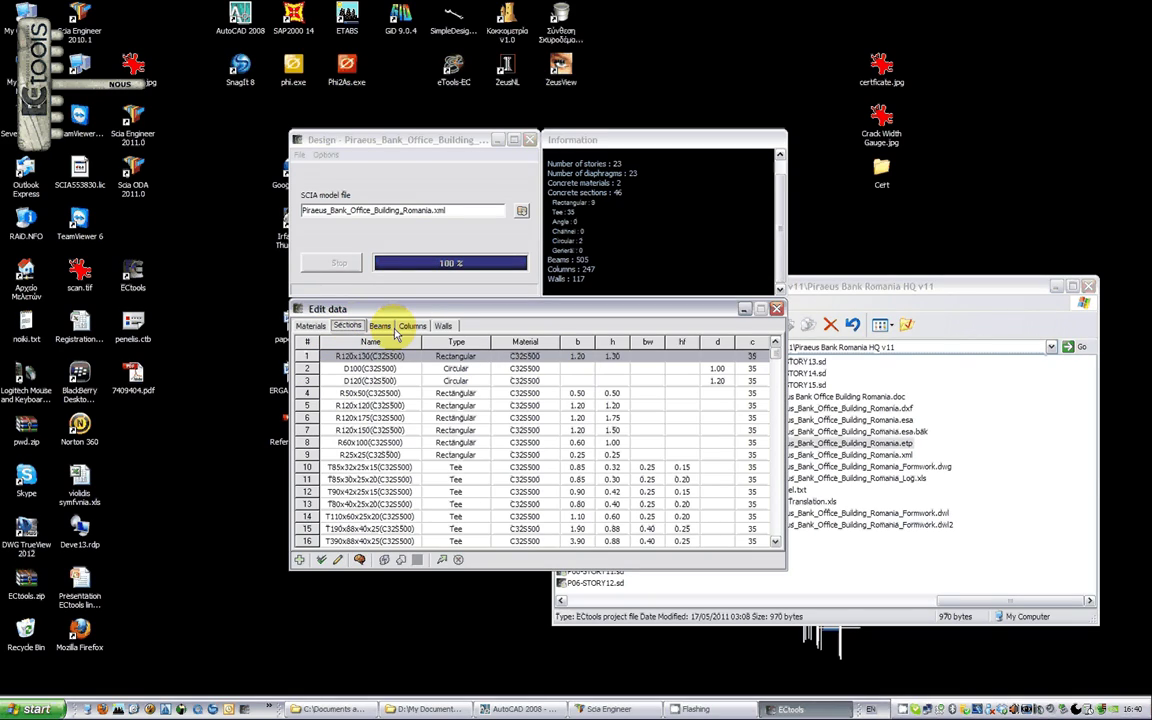
pyautogui.click(382, 326)
pyautogui.click(345, 325)
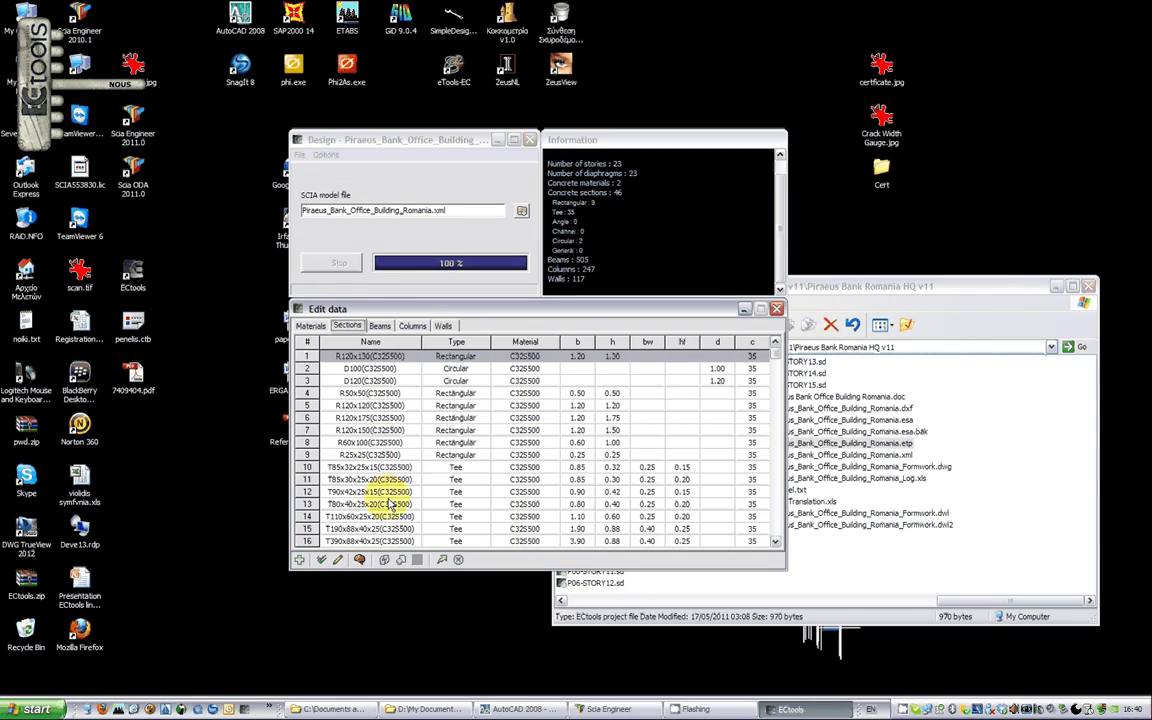
pyautogui.scroll(-5, 391, 505)
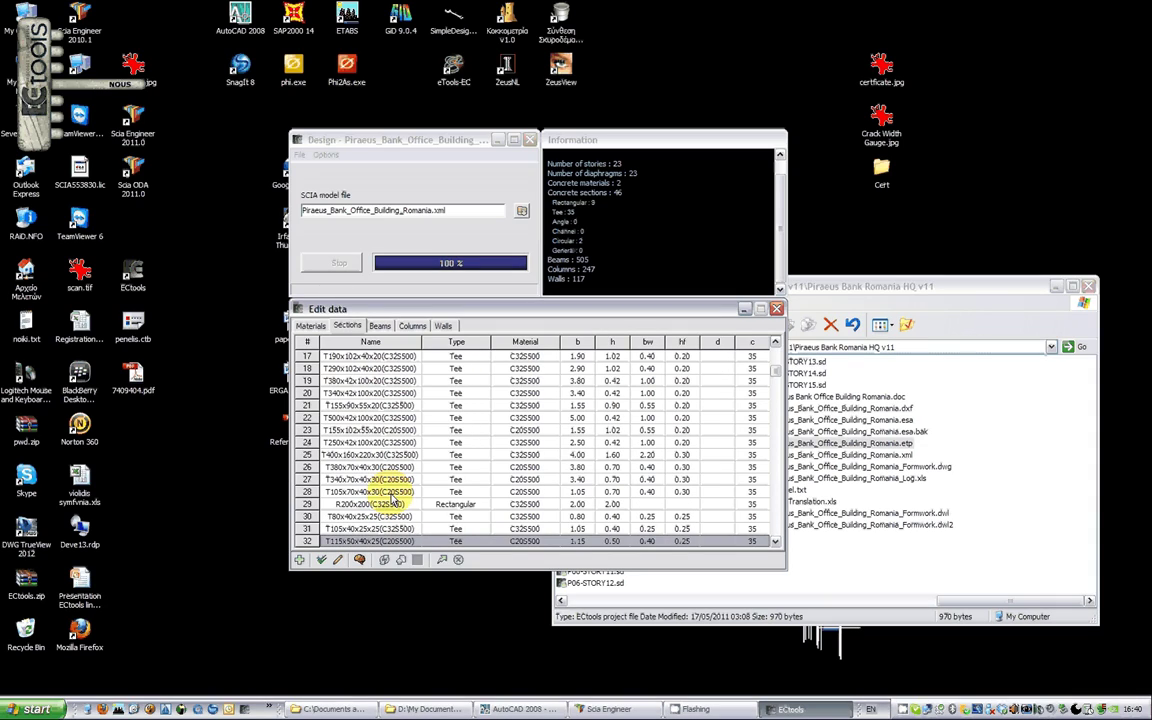
pyautogui.scroll(-11, 395, 500)
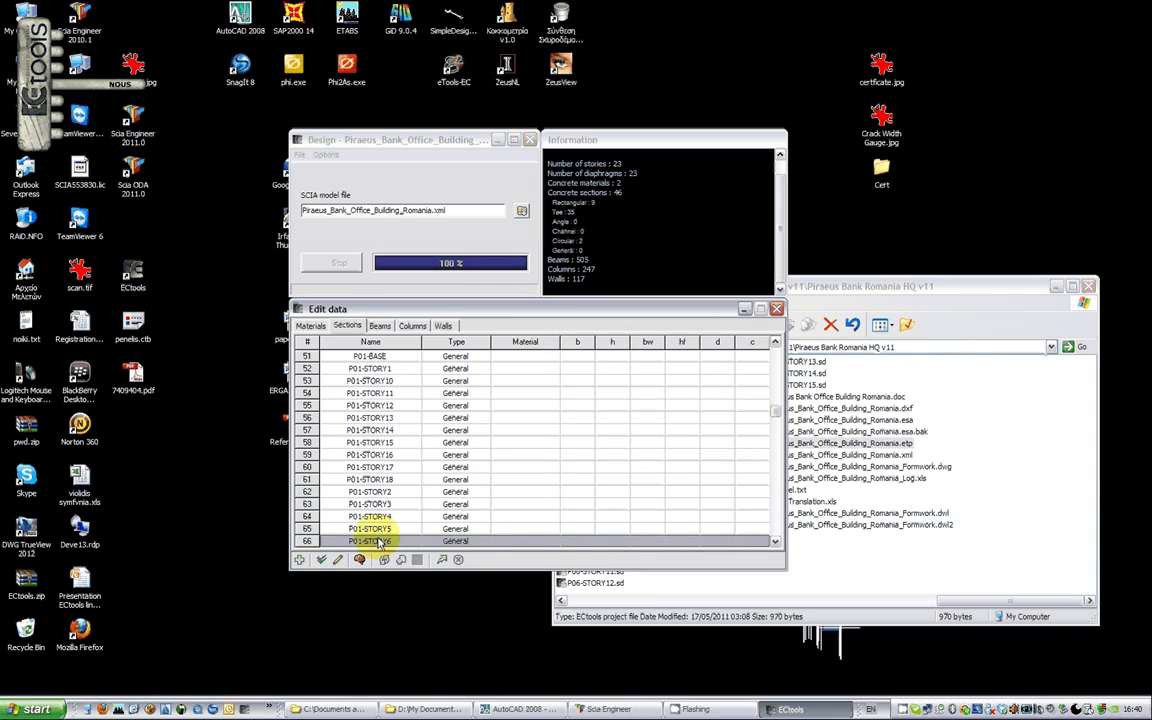
pyautogui.scroll(-4, 380, 538)
pyautogui.doubleClick(381, 541)
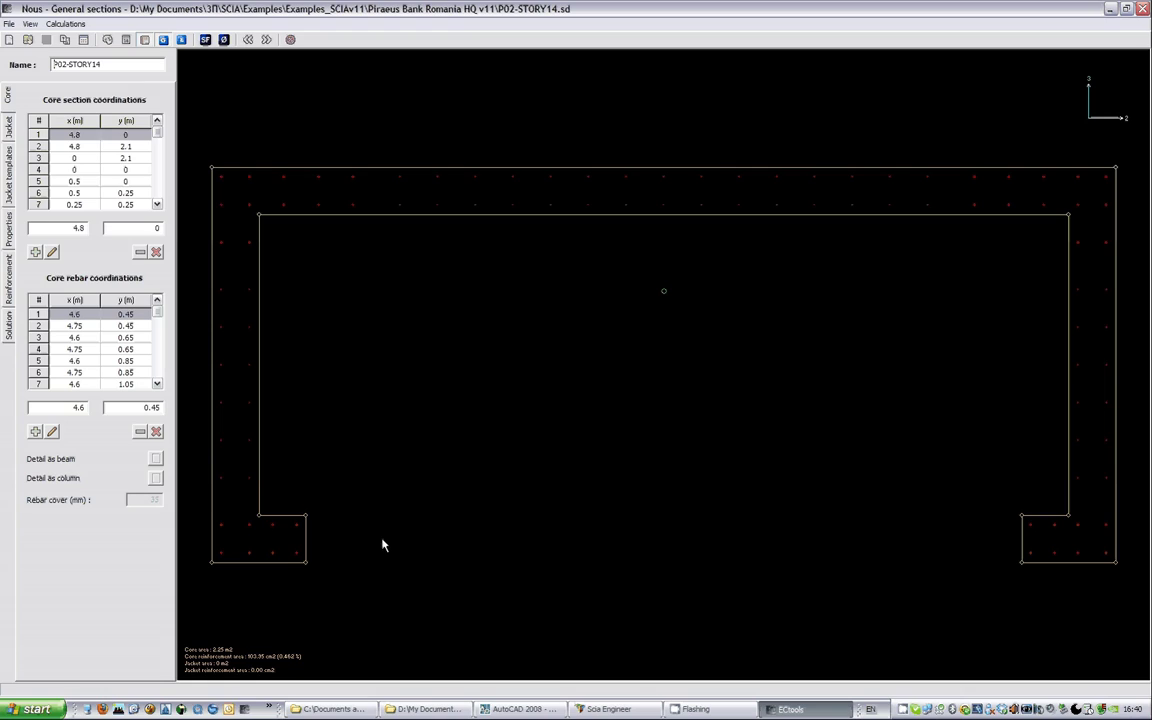
pyautogui.hotkey('alt', 'F4')
pyautogui.click(362, 262)
# Step: Check the beam and column data, and assign the story-specific general sections to the walls
pyautogui.click(380, 325)
pyautogui.click(412, 325)
pyautogui.click(443, 325)
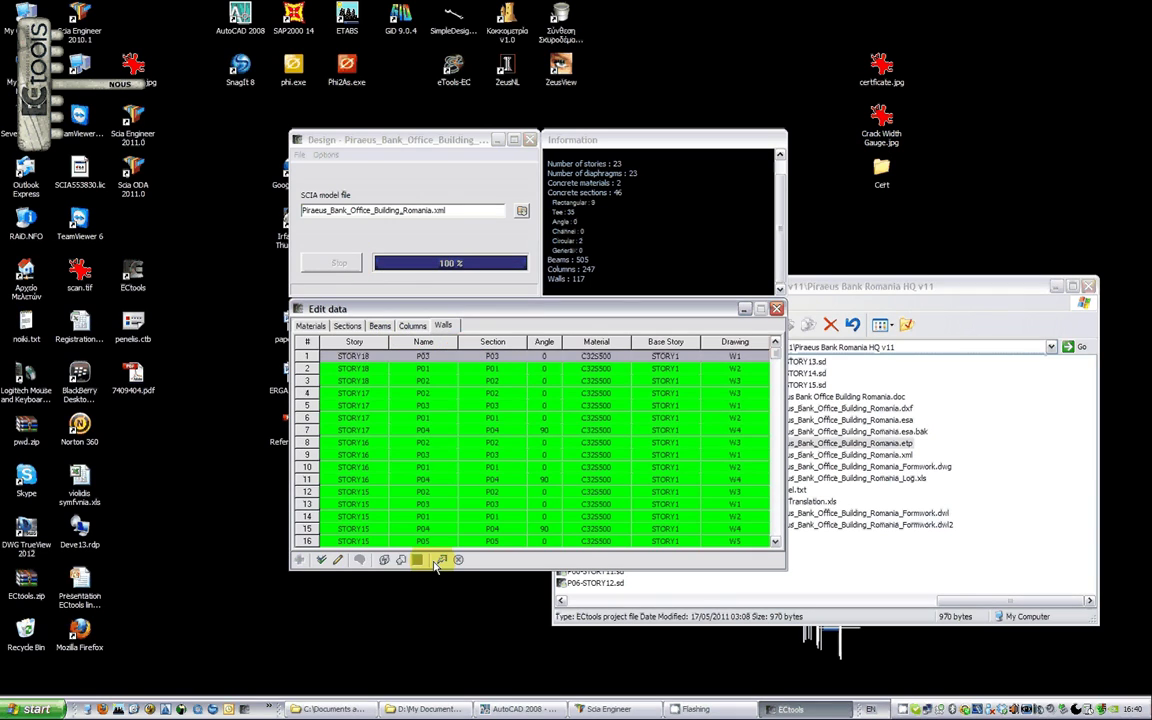
pyautogui.click(400, 563)
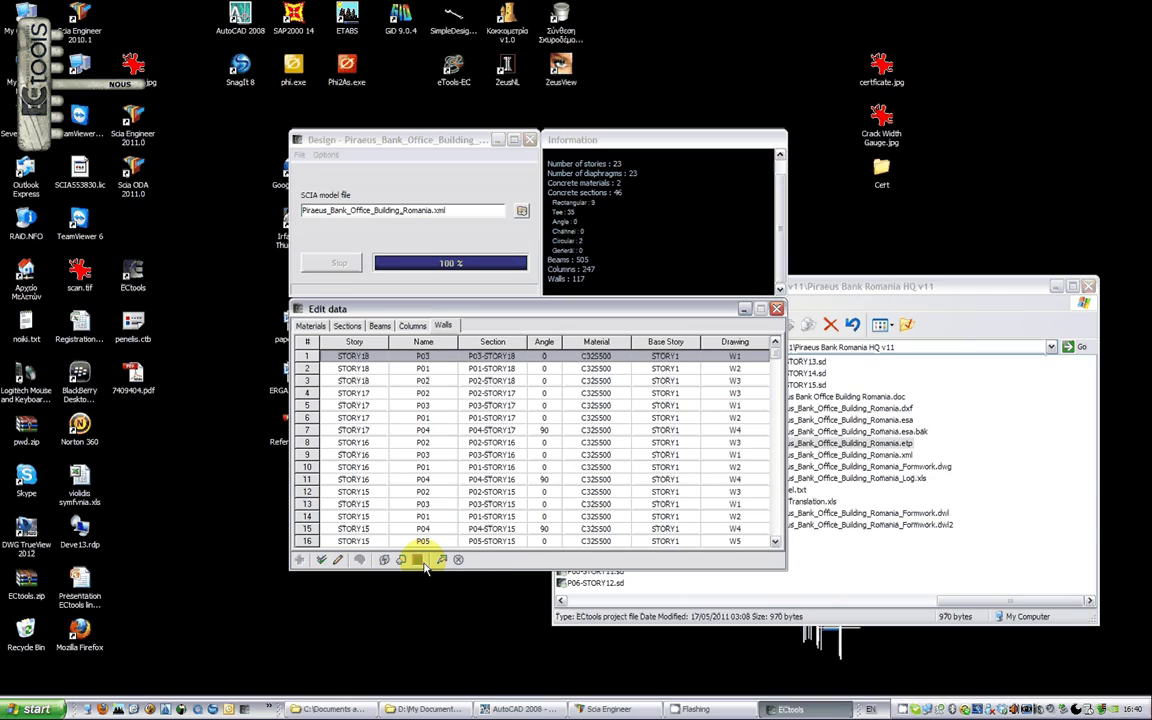
# Step: Continue the design with load cases Dead, Live, EX and EY assigned and all additional load cases left unchecked
pyautogui.click(442, 560)
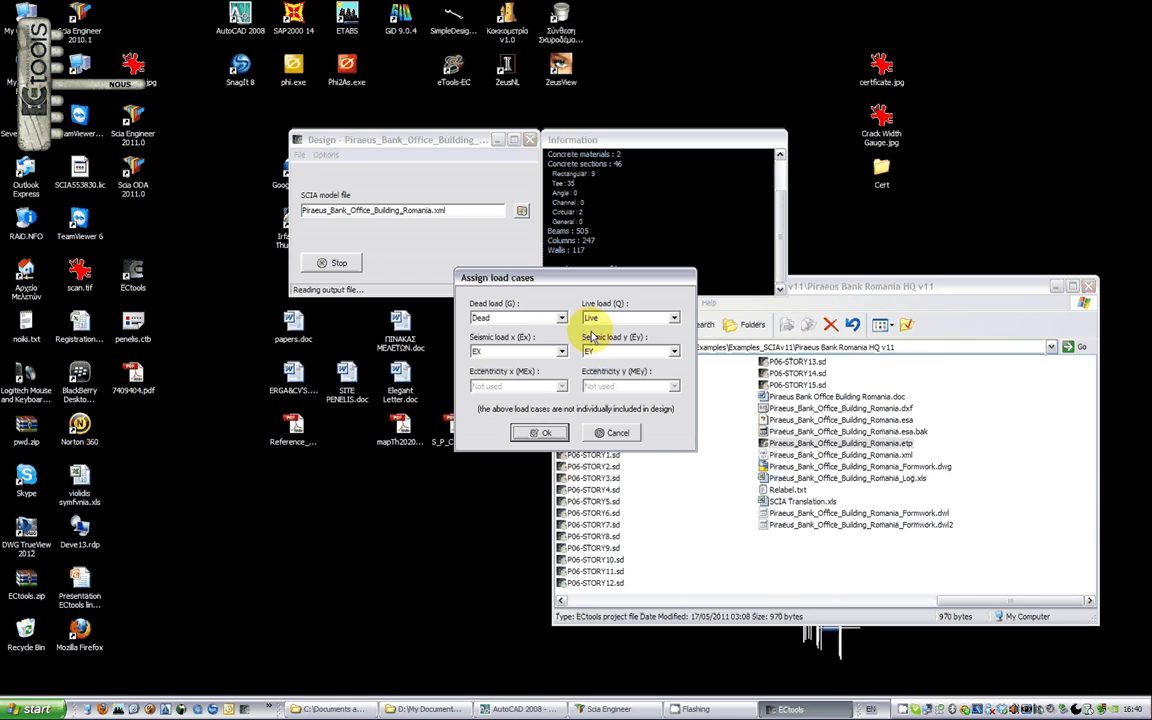
pyautogui.click(543, 432)
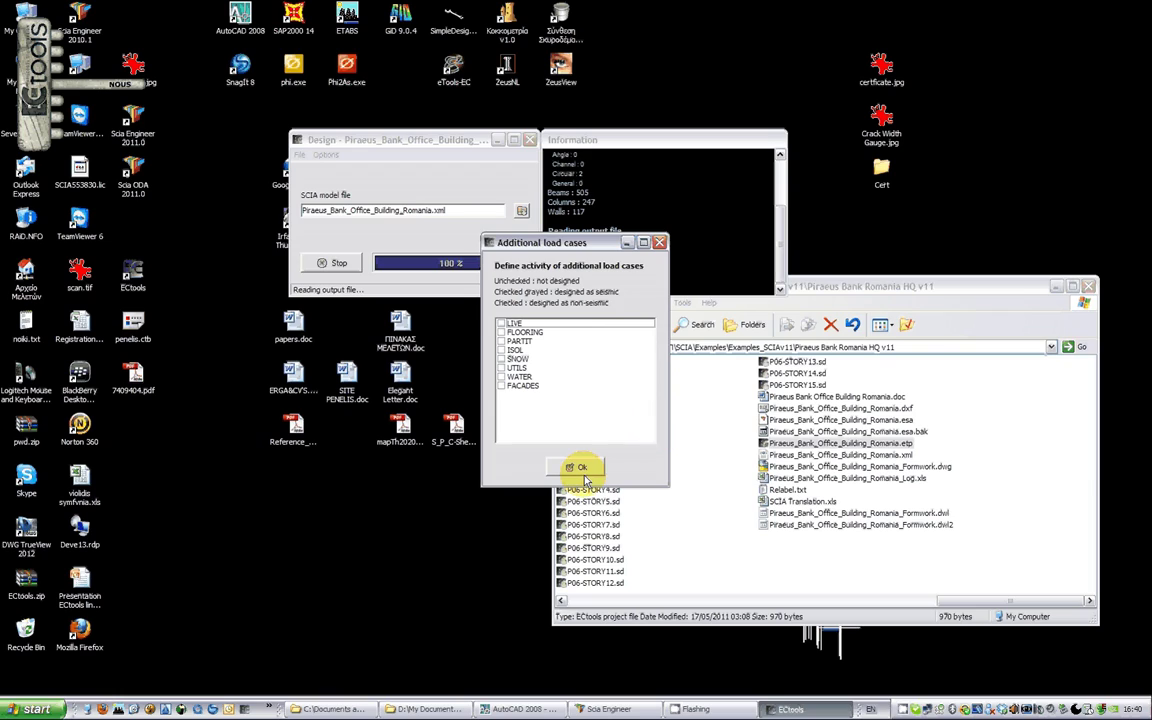
pyautogui.click(577, 468)
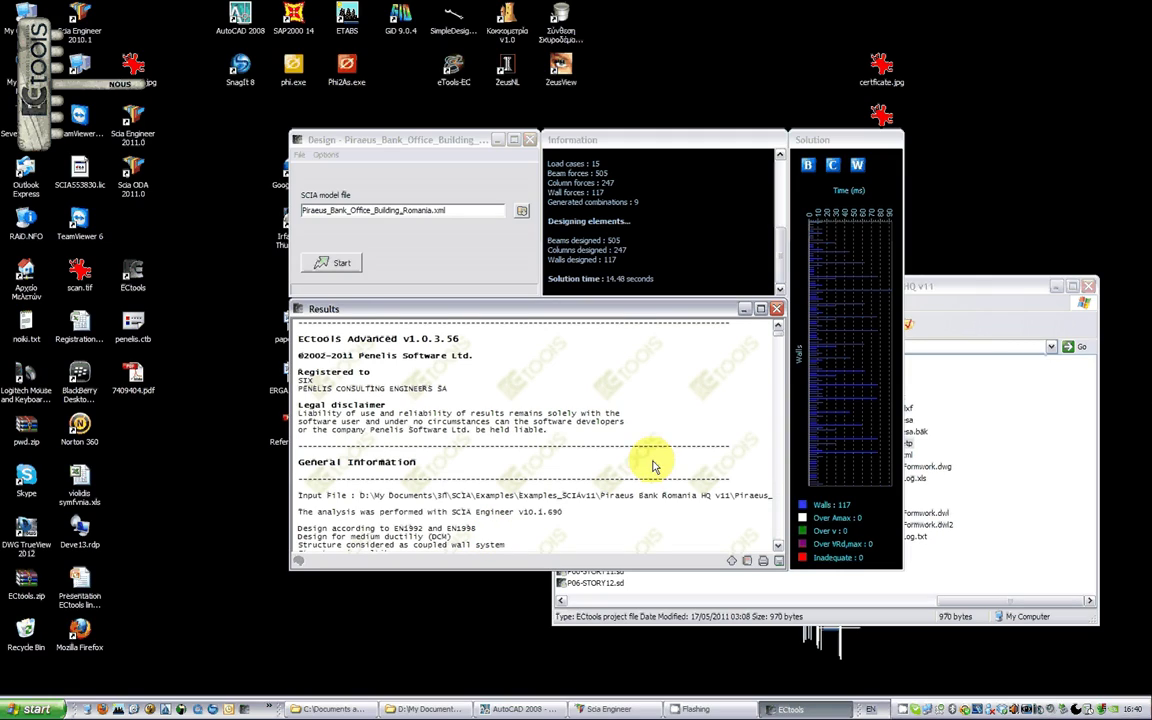
# Step: Examine the enlarged results report, from general information, story and diaphragm checks to fire resistance and the BASE beam design
pyautogui.click(733, 559)
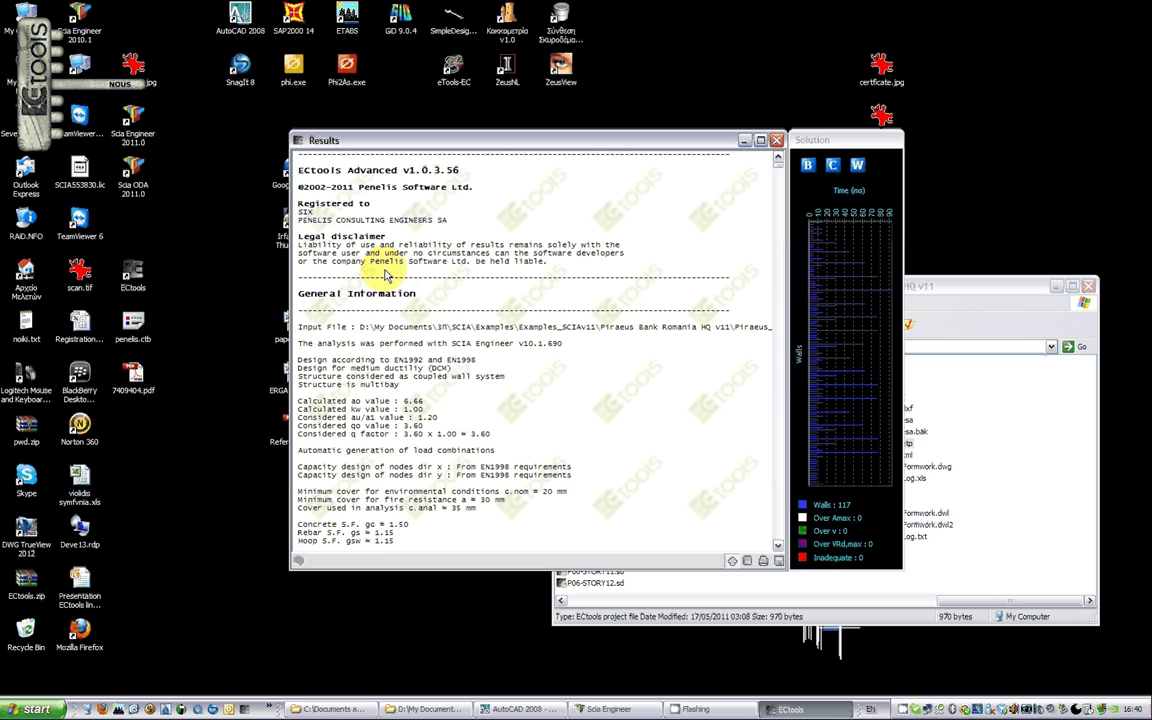
pyautogui.scroll(-15, 525, 455)
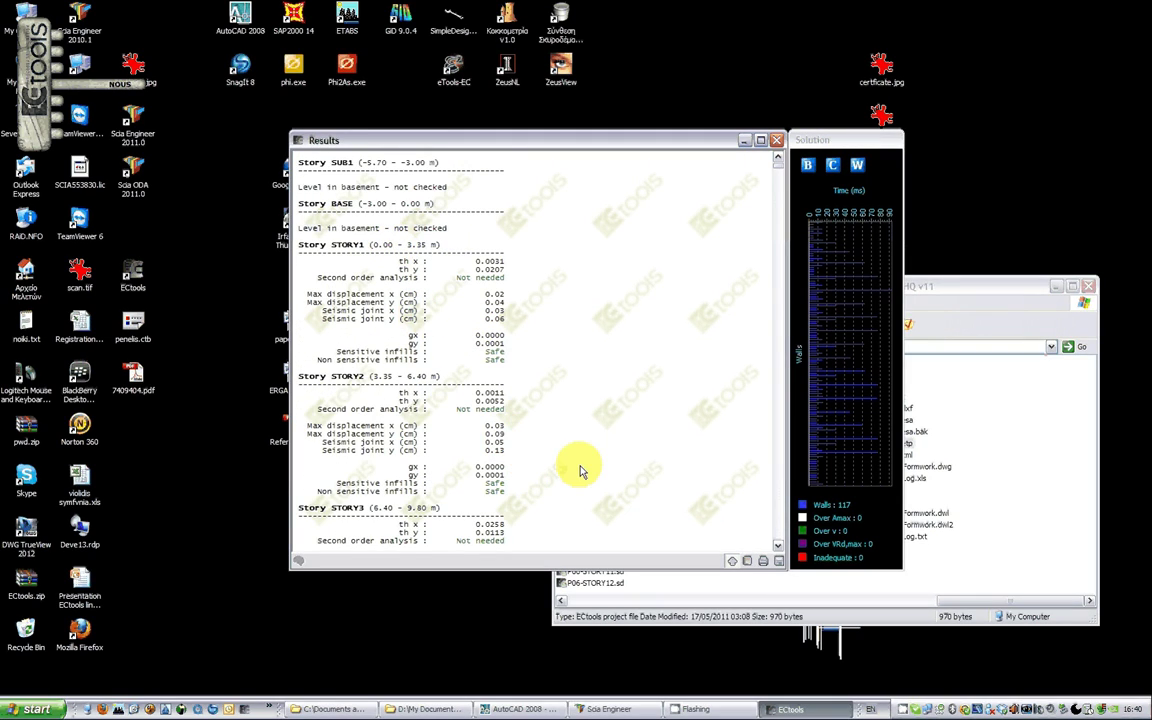
pyautogui.scroll(-6, 540, 440)
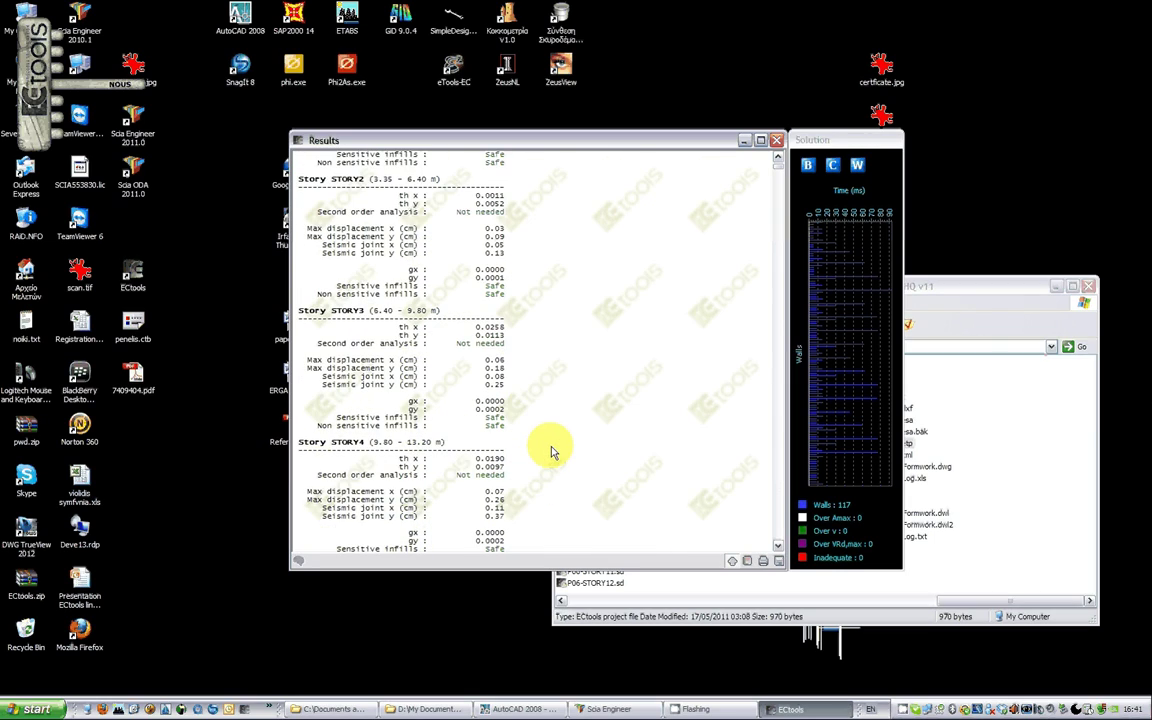
pyautogui.scroll(-20, 551, 450)
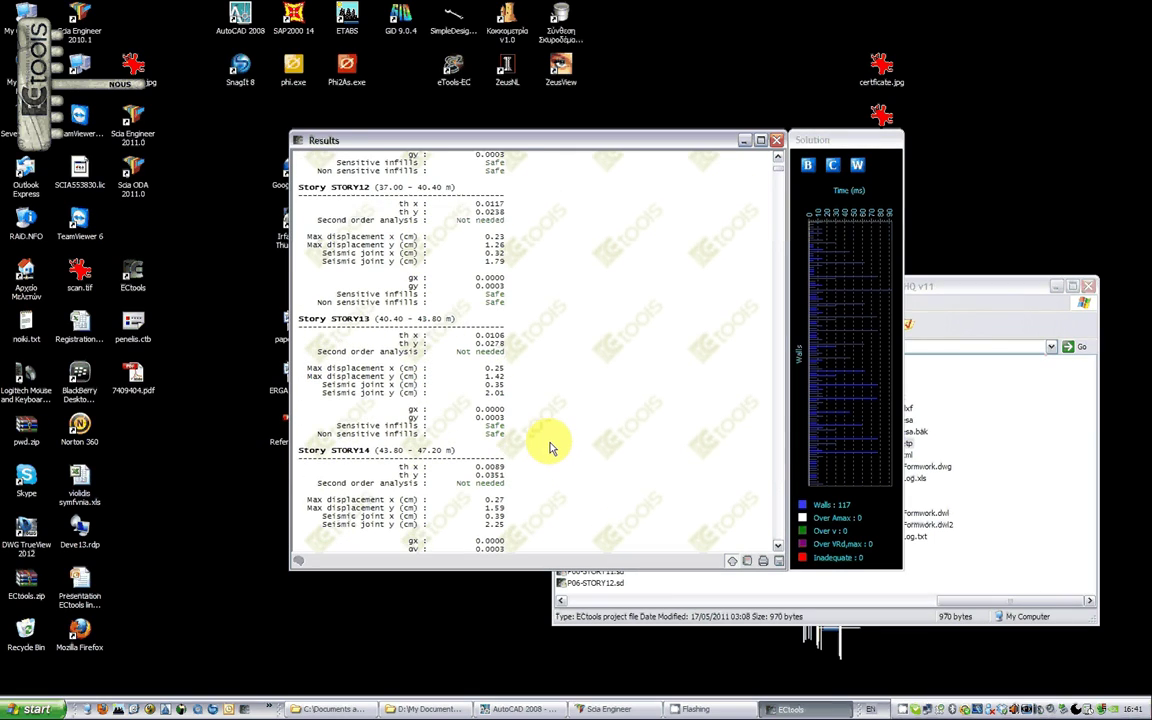
pyautogui.scroll(-12, 551, 450)
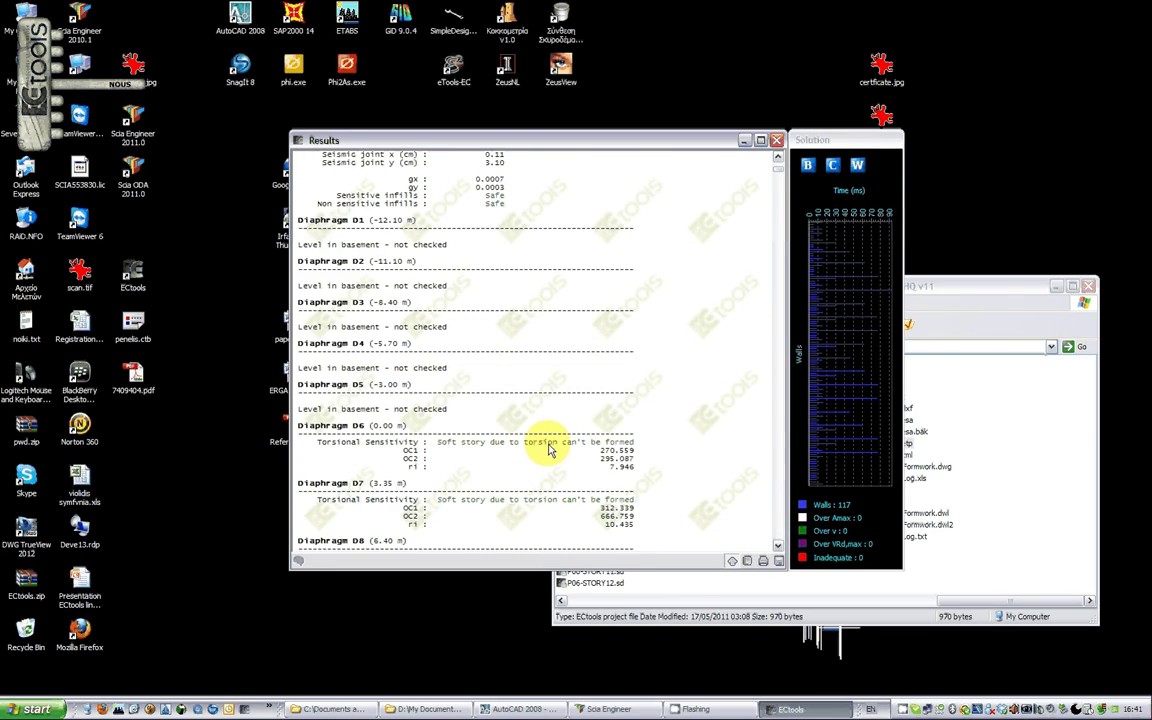
pyautogui.scroll(-2, 551, 450)
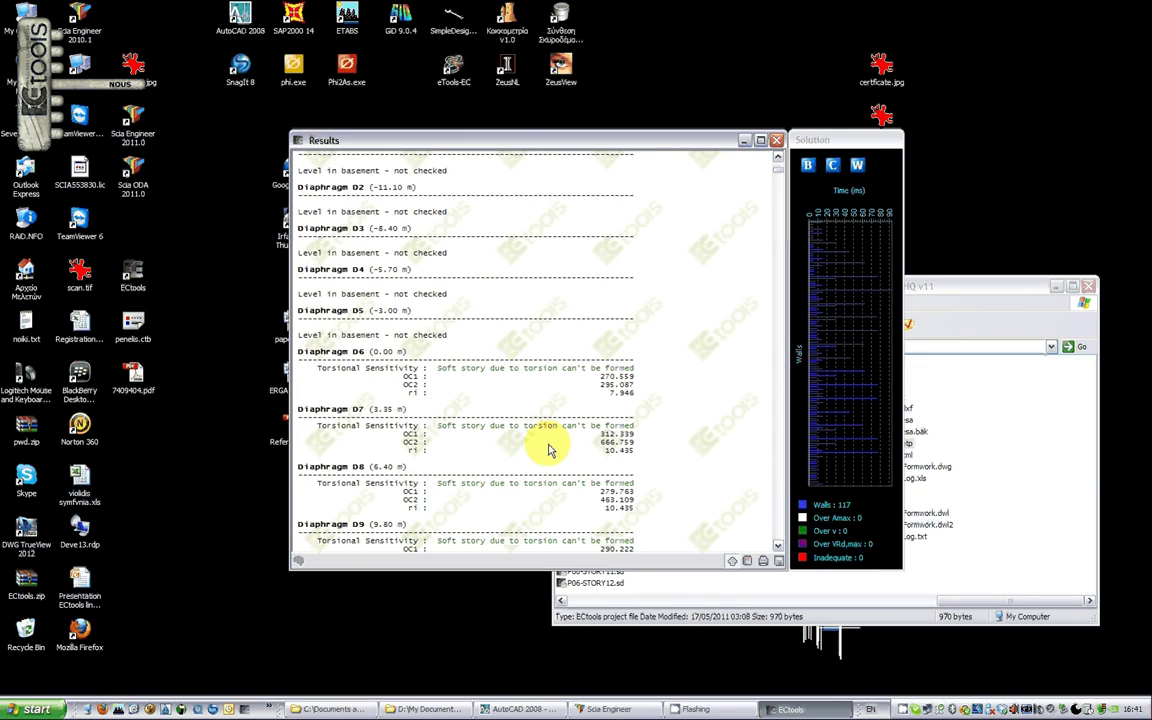
pyautogui.scroll(-13, 549, 450)
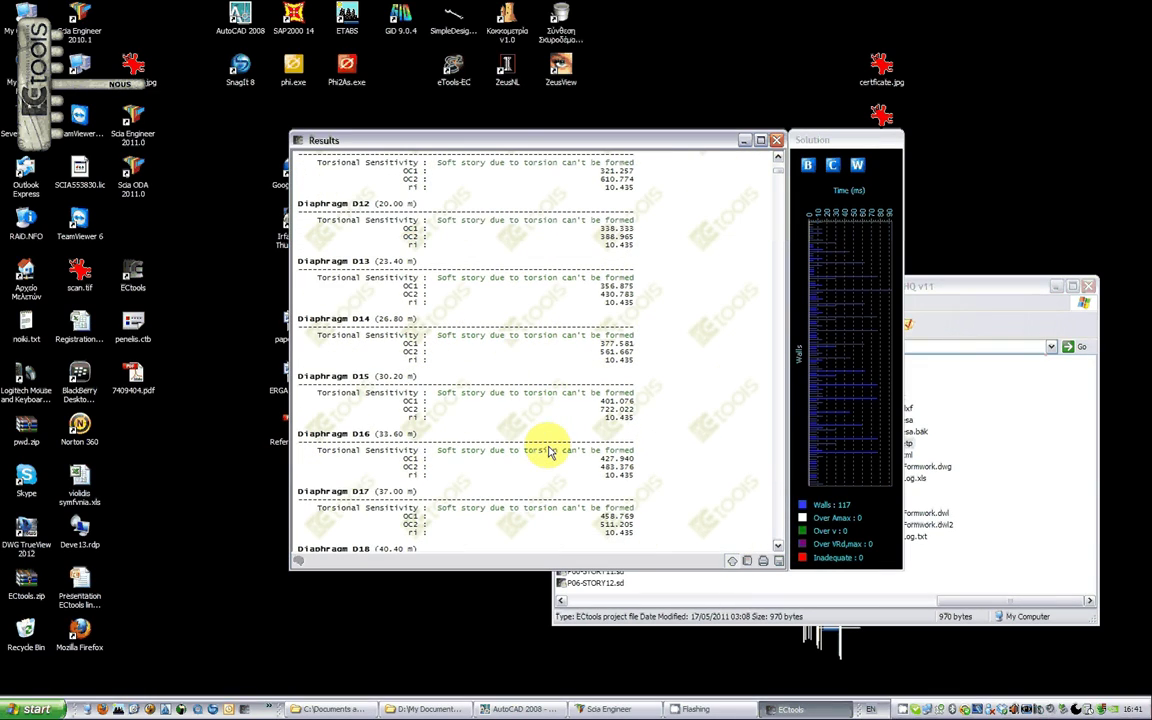
pyautogui.scroll(-15, 549, 450)
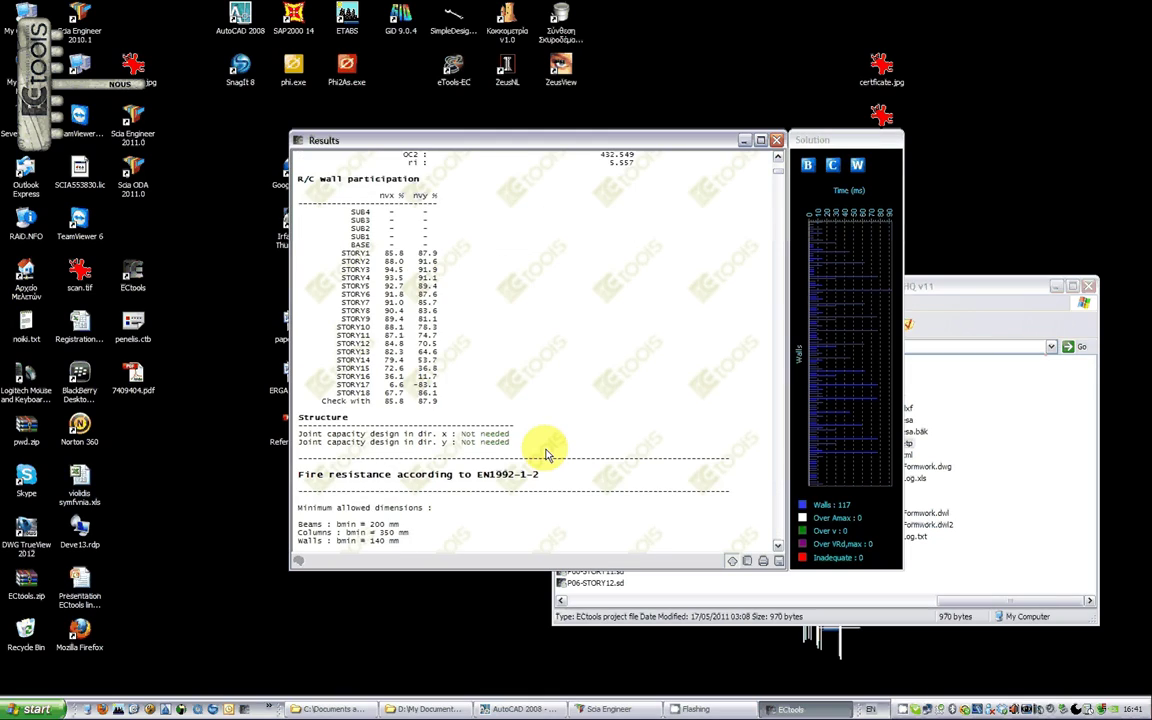
pyautogui.scroll(-18, 549, 455)
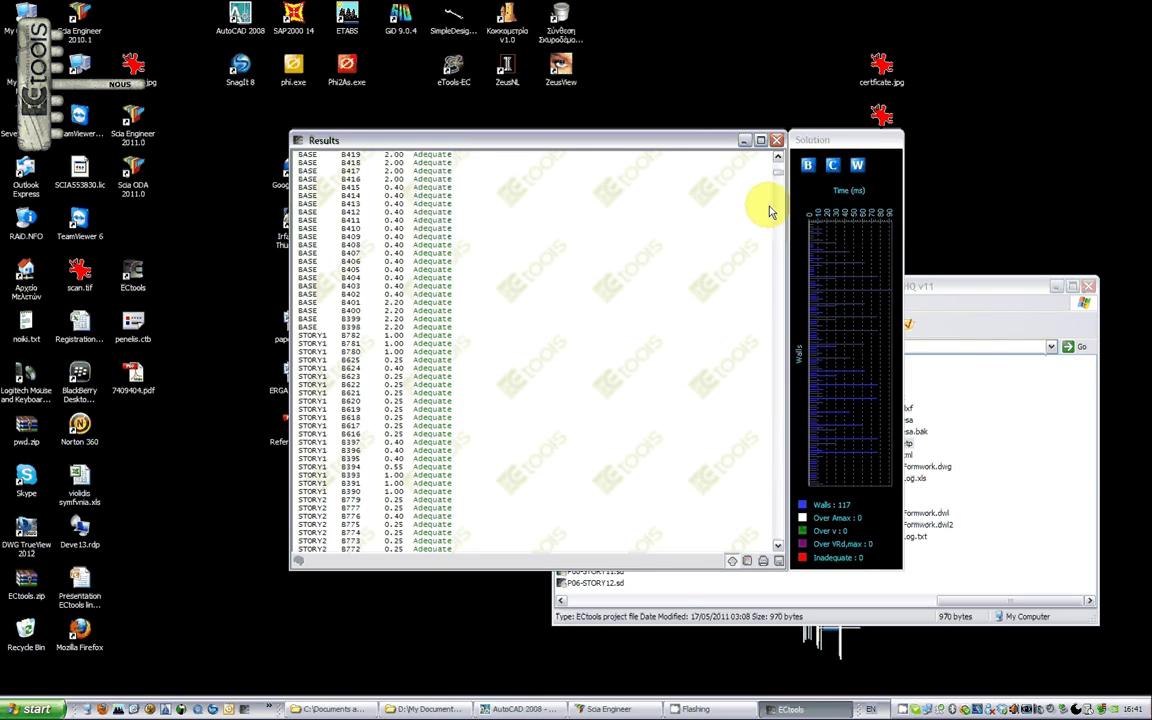
pyautogui.moveTo(777, 168); pyautogui.dragTo(778, 204)
# Step: Open the section solution of wall P04-STORY2 from the solution graph
pyautogui.click(832, 166)
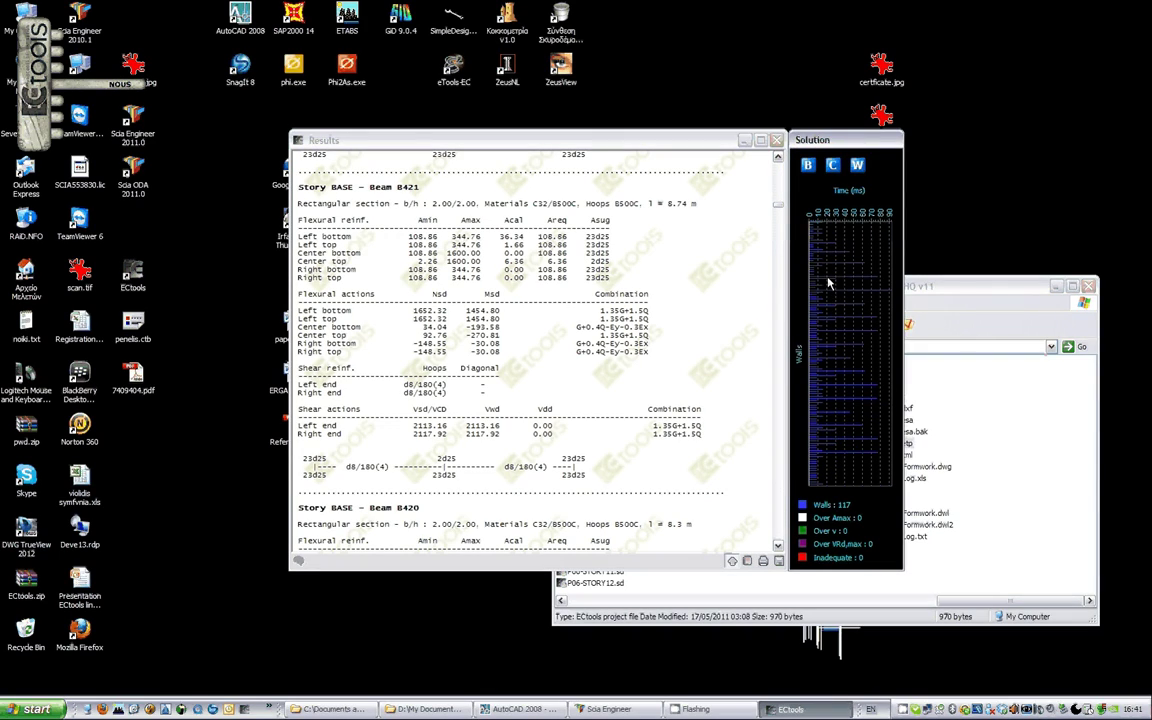
pyautogui.click(828, 285)
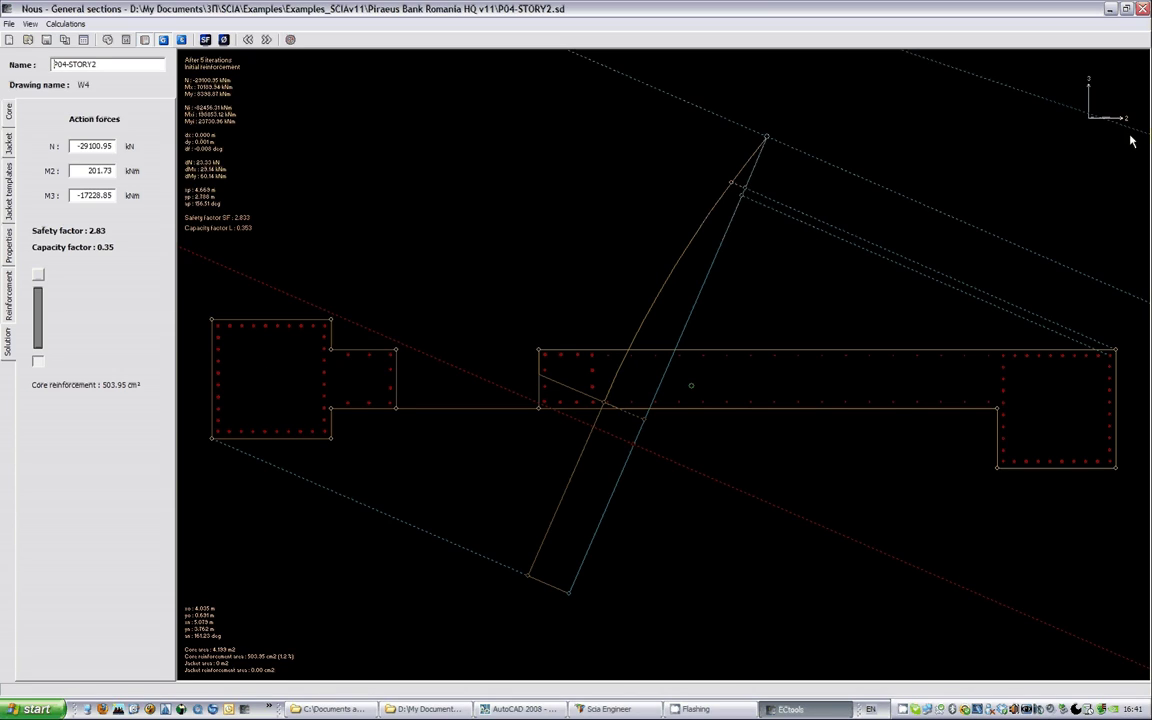
# Step: Close the P04-STORY2 section and inspect the section solution of wall P04-STORY3 from the solution graph
pyautogui.click(1144, 8)
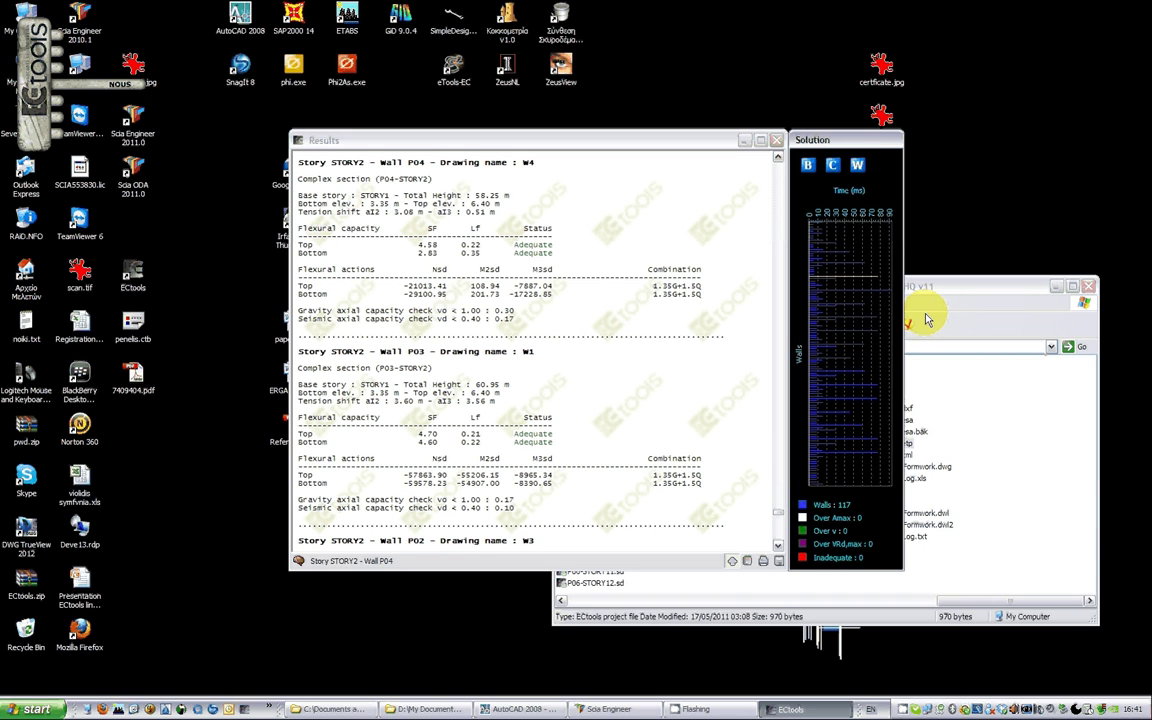
pyautogui.click(820, 291)
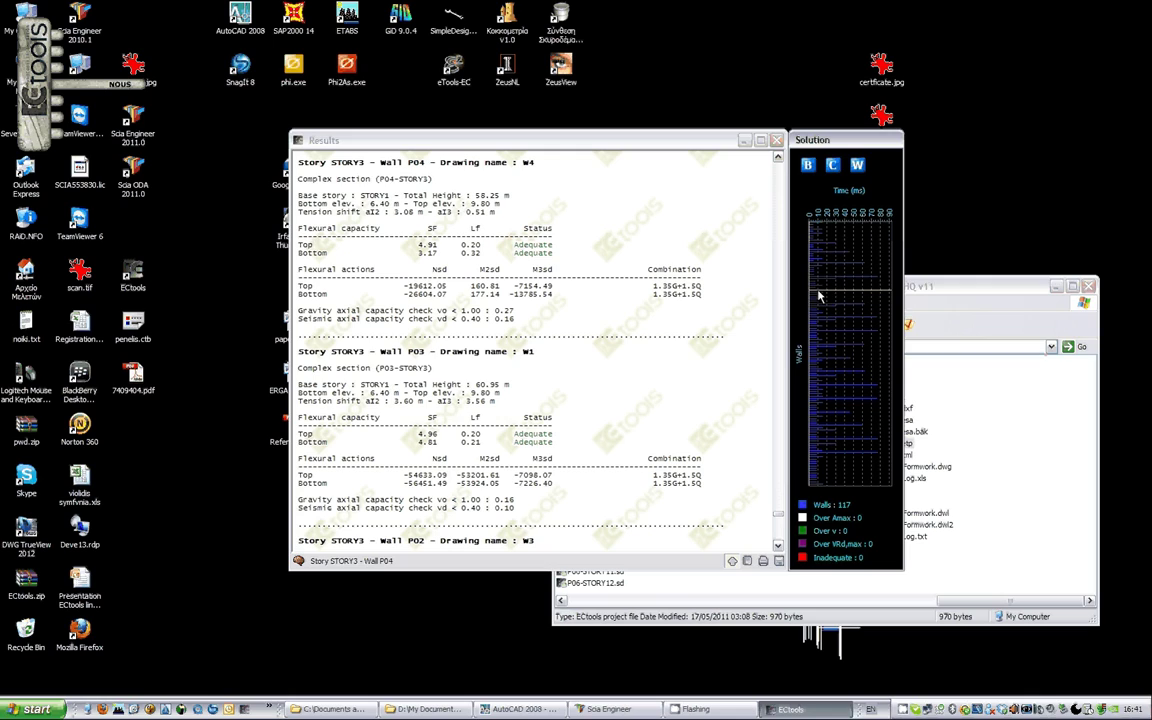
pyautogui.doubleClick(818, 296)
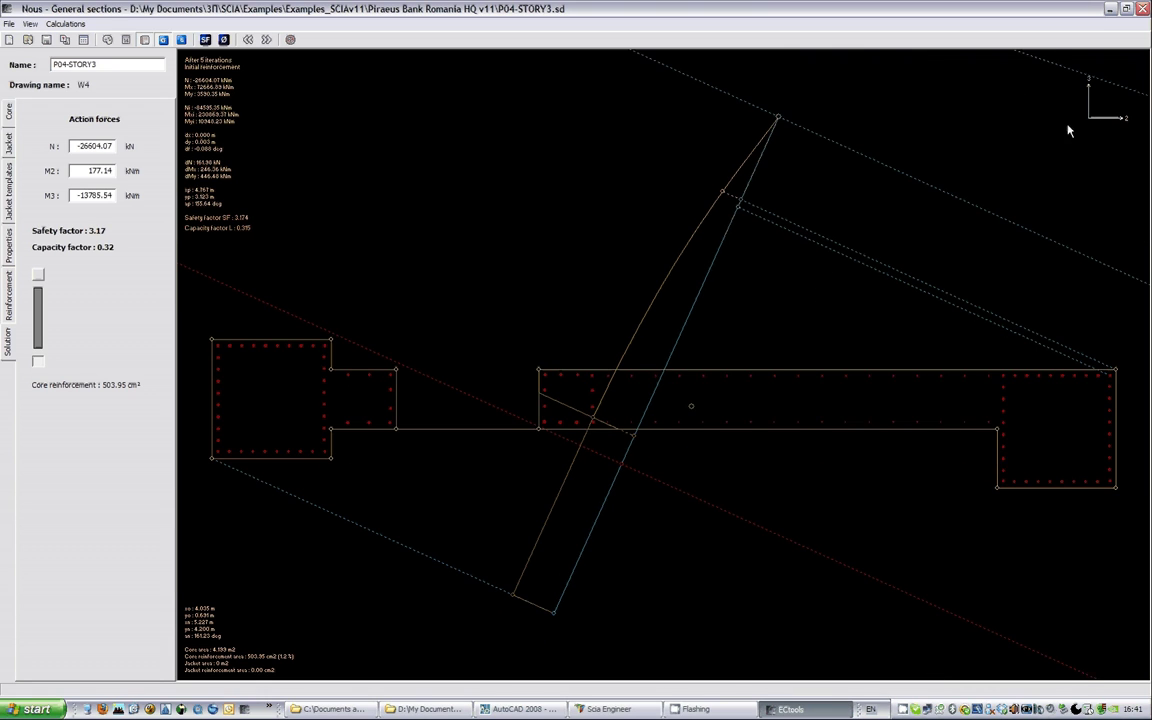
pyautogui.click(1142, 8)
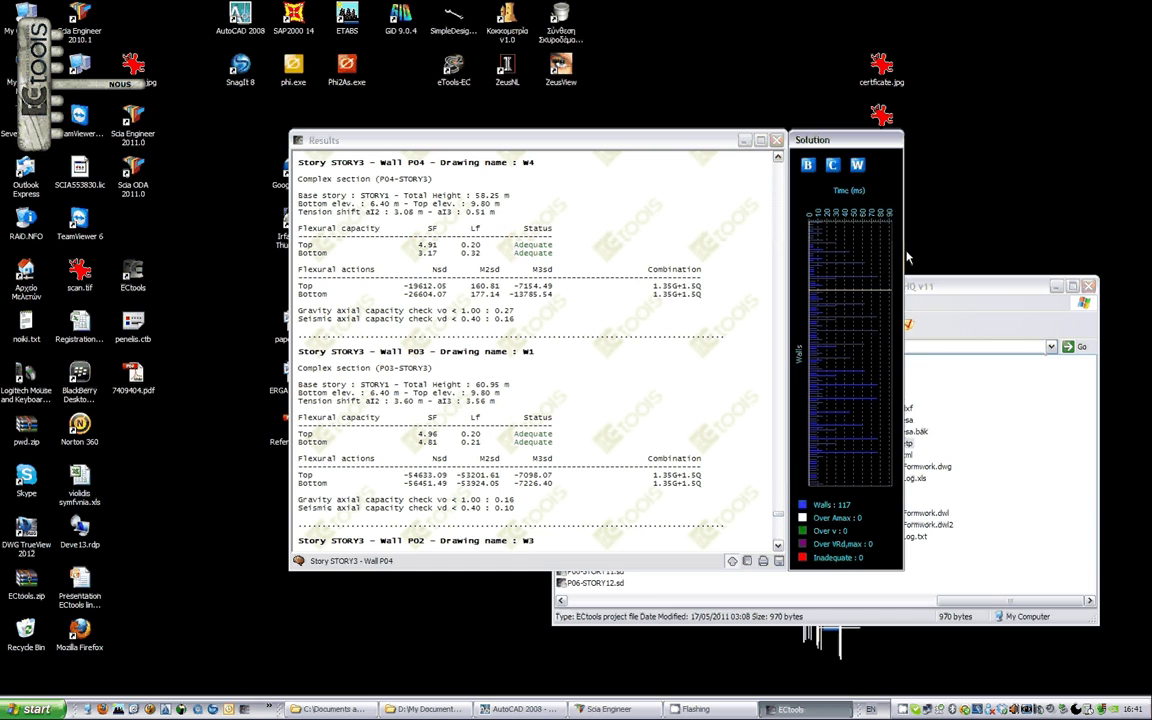
# Step: Inspect the section solutions of walls P06-STORY3 and P03-STORY2 from the solution graph, closing each section after viewing
pyautogui.doubleClick(820, 288)
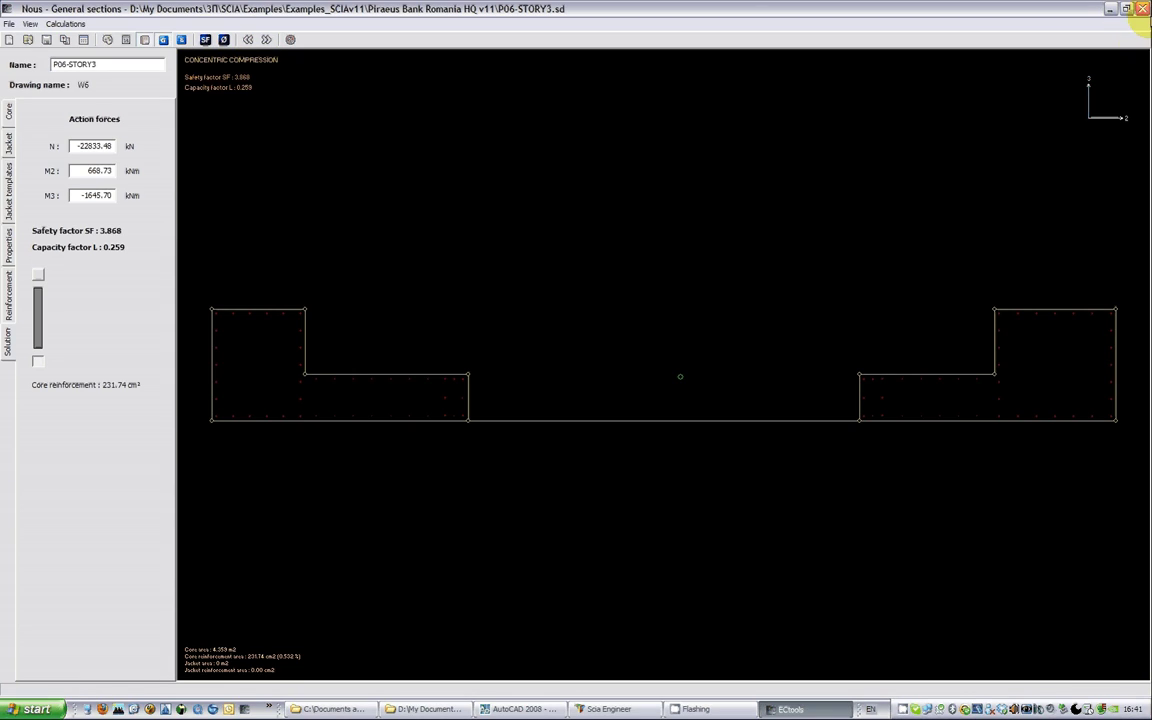
pyautogui.click(1141, 8)
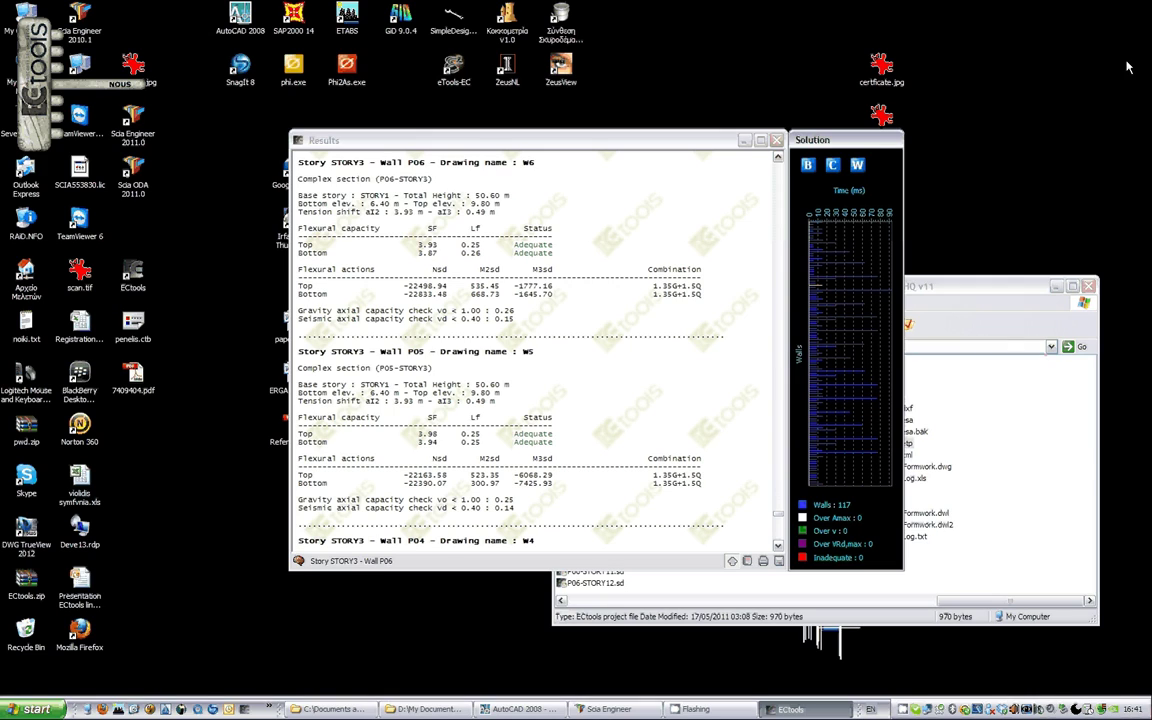
pyautogui.click(825, 285)
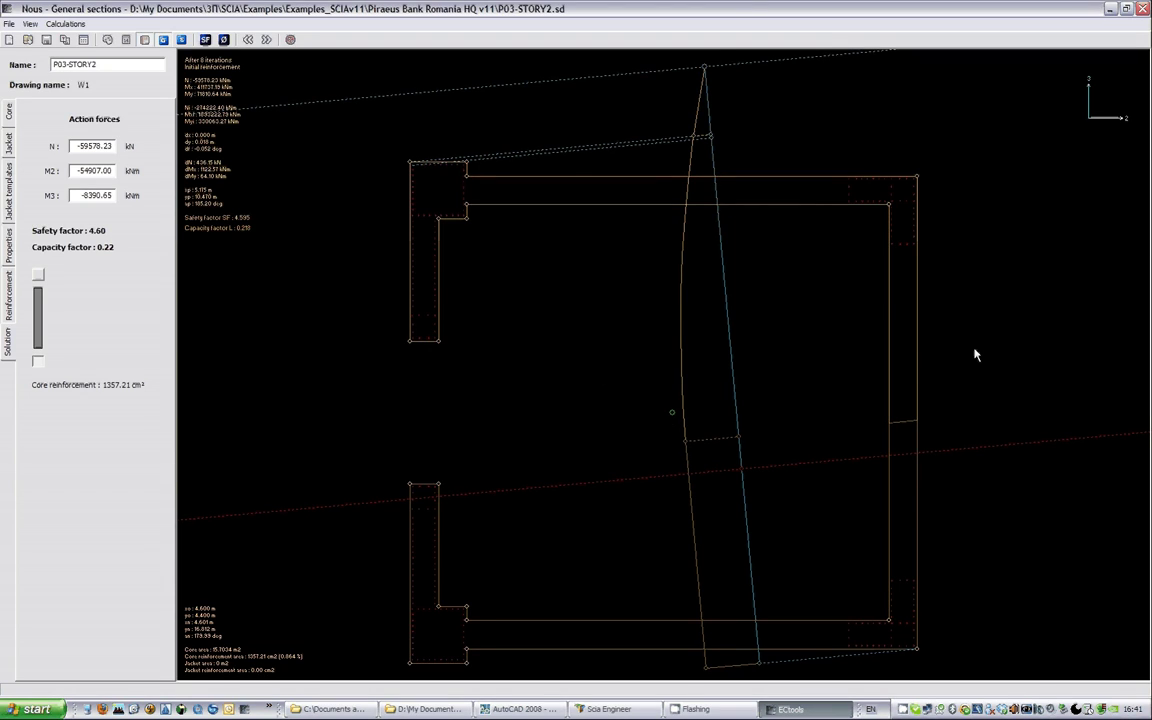
pyautogui.click(1144, 8)
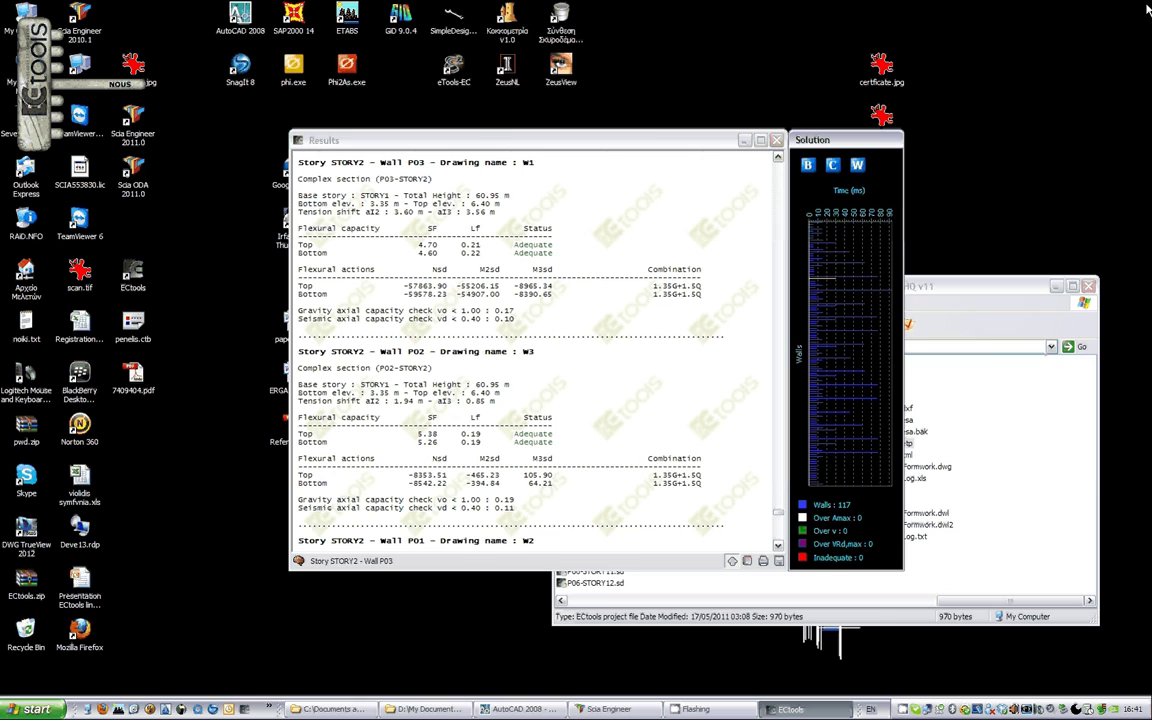
# Step: Switch to AutoCAD and examine the wall labels, such as P05, in the Piraeus_Bank_Office_Building_Romania.dxf 3D model
pyautogui.click(516, 709)
pyautogui.hotkey('ctrl', 'Tab')
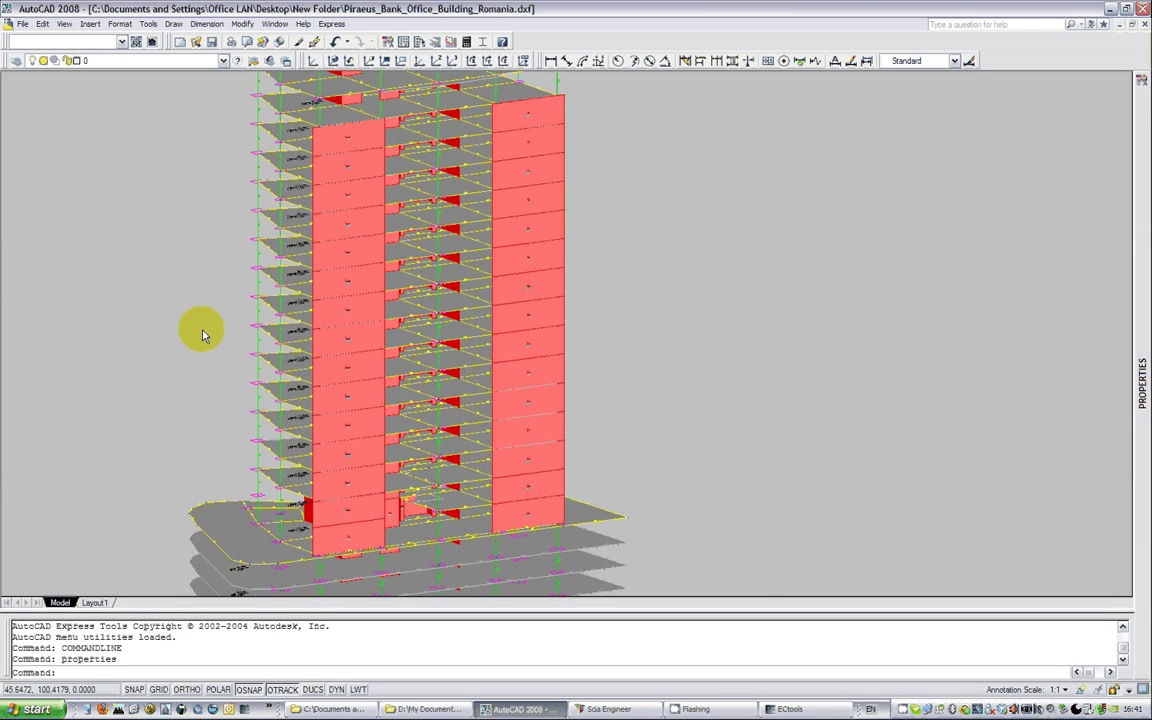
pyautogui.scroll(2, 205, 318)
pyautogui.scroll(2, 278, 334)
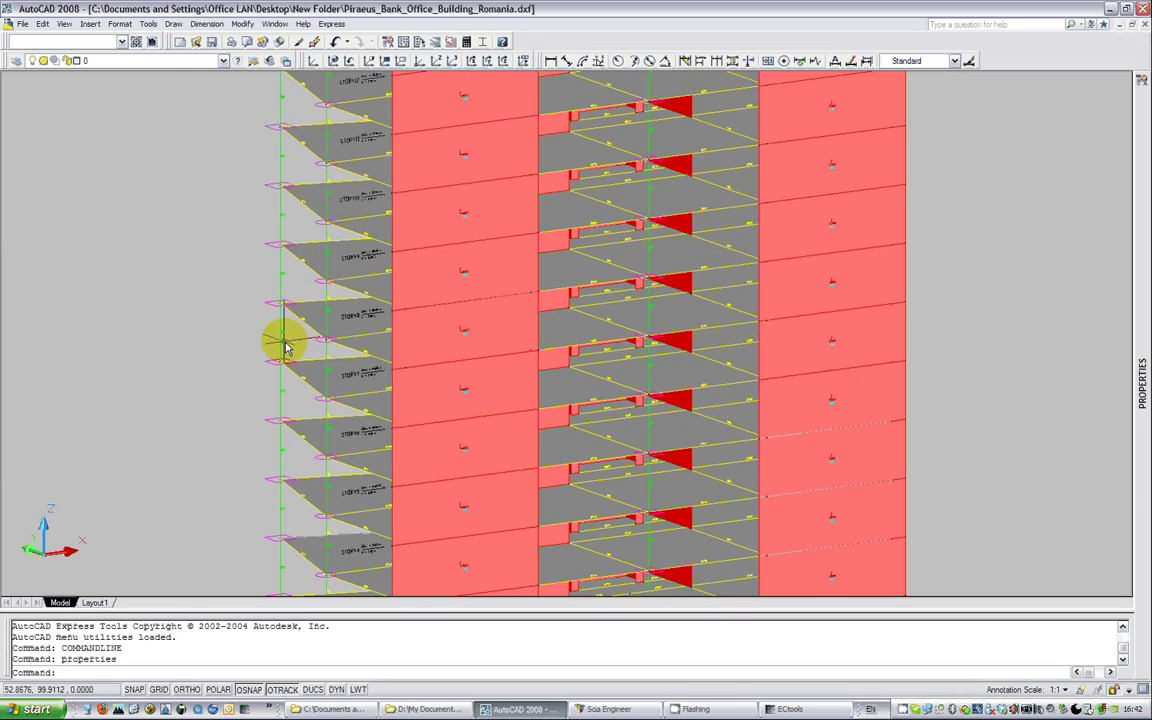
pyautogui.scroll(10, 467, 345)
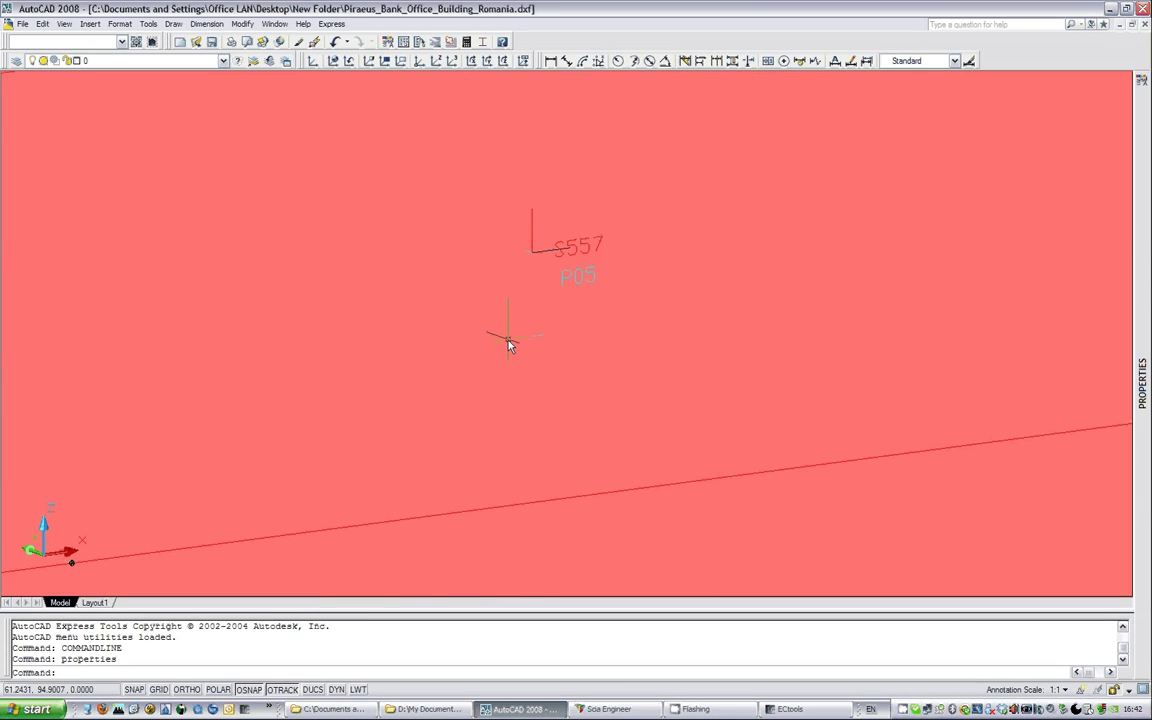
pyautogui.scroll(-6, 559, 295)
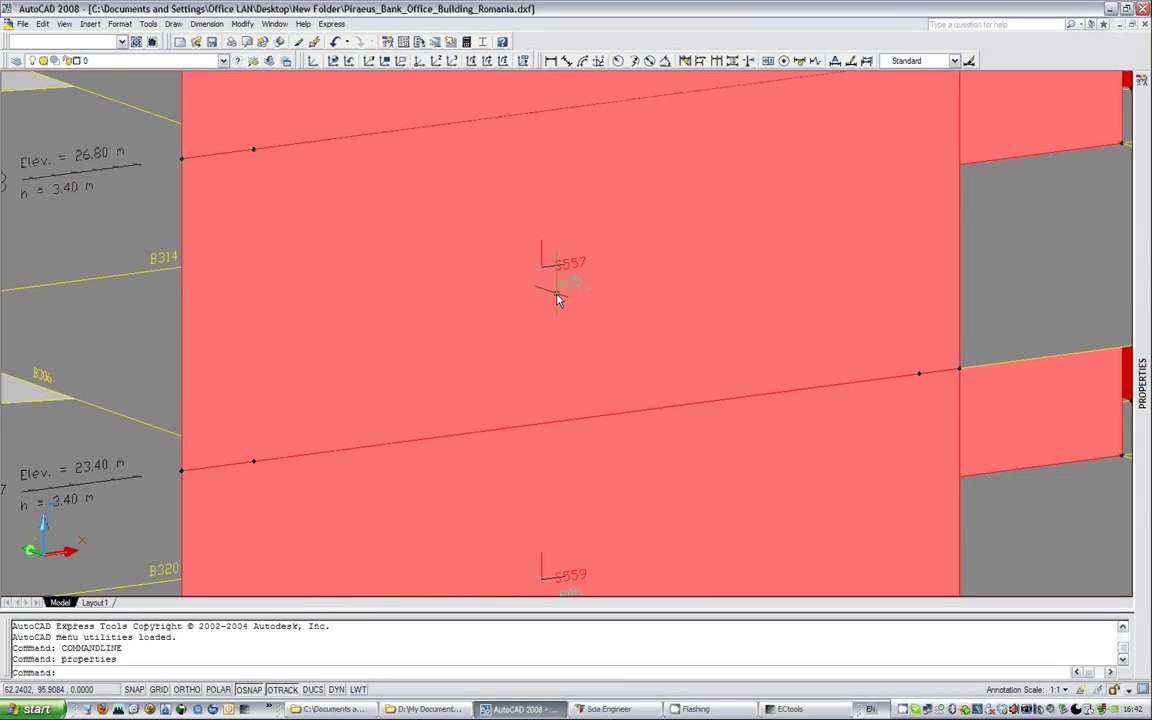
pyautogui.scroll(-8, 558, 309)
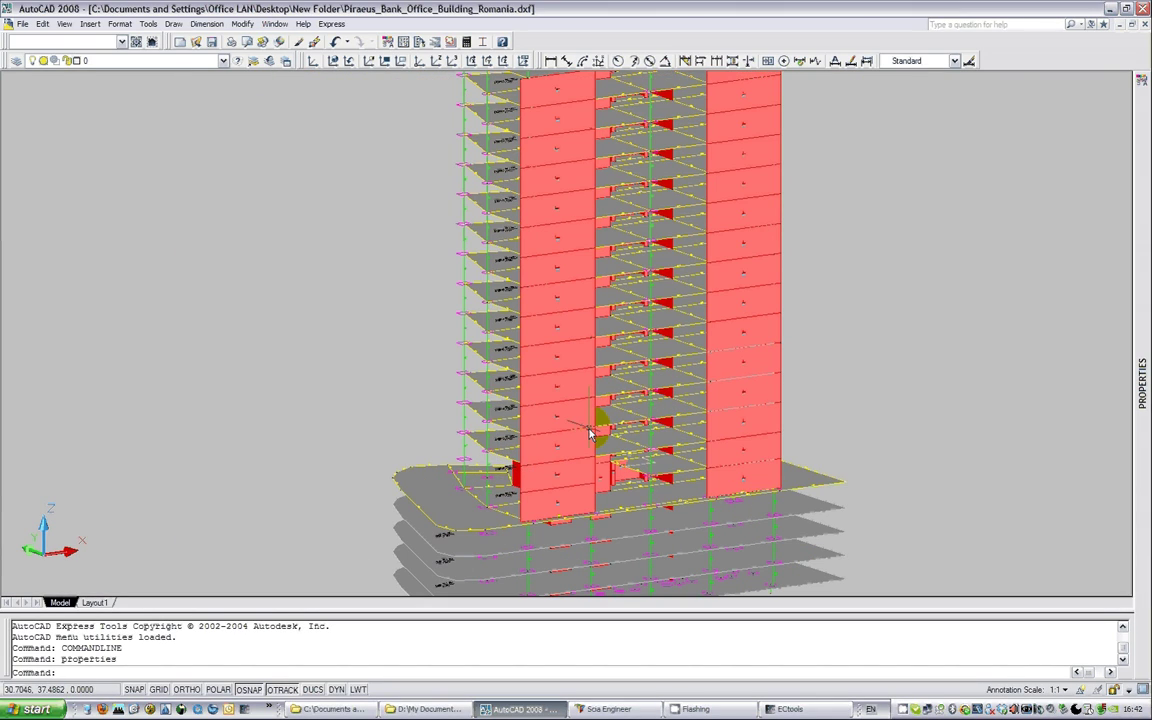
# Step: Orbit the 3D building model to view the outer walls and floor slabs from another side
pyautogui.write('orbit')
pyautogui.press('Return')
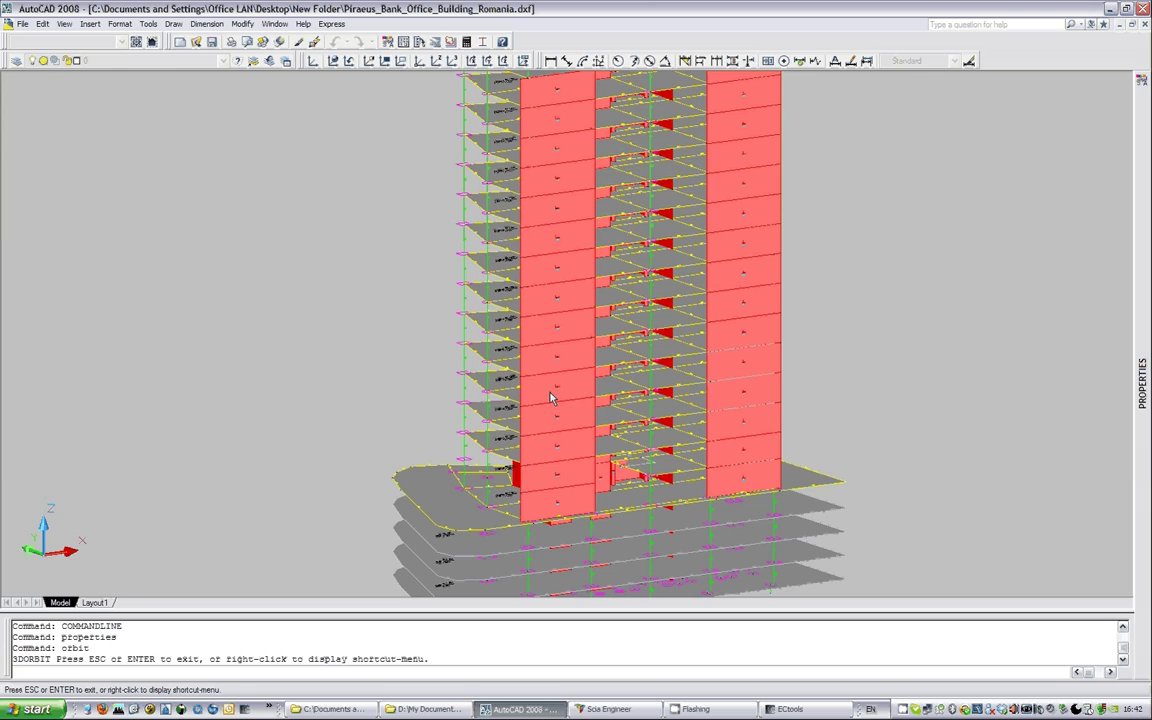
pyautogui.moveTo(370, 337); pyautogui.dragTo(391, 391)
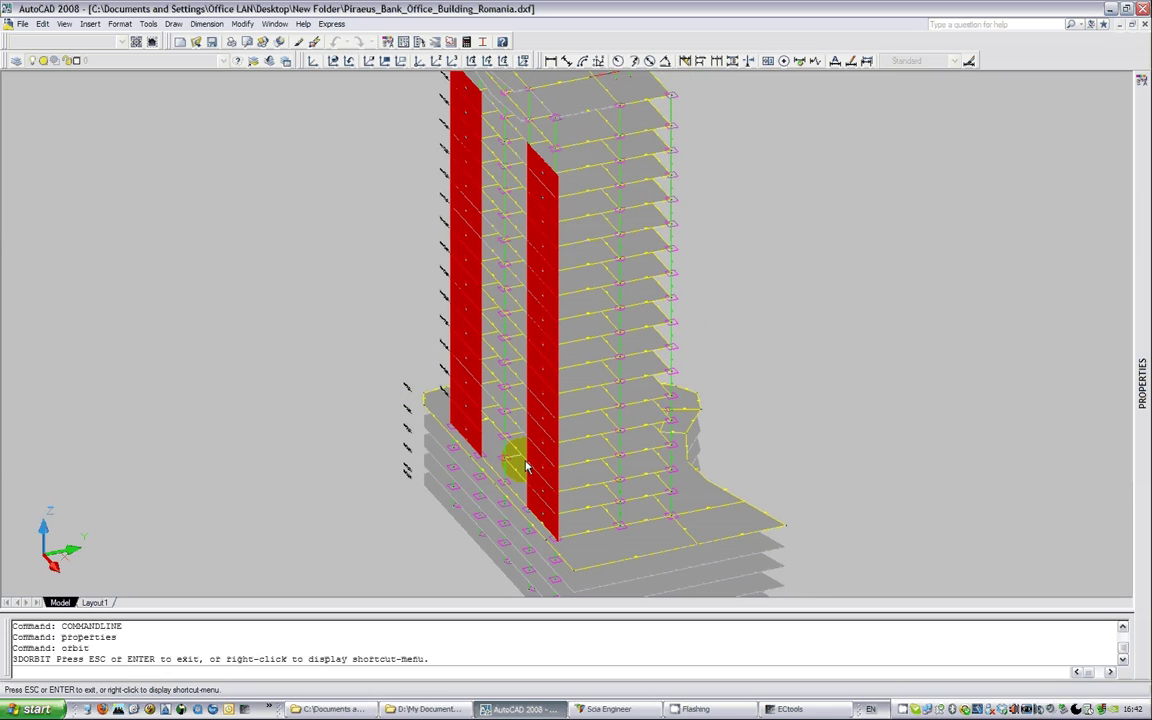
pyautogui.moveTo(527, 467); pyautogui.dragTo(489, 471)
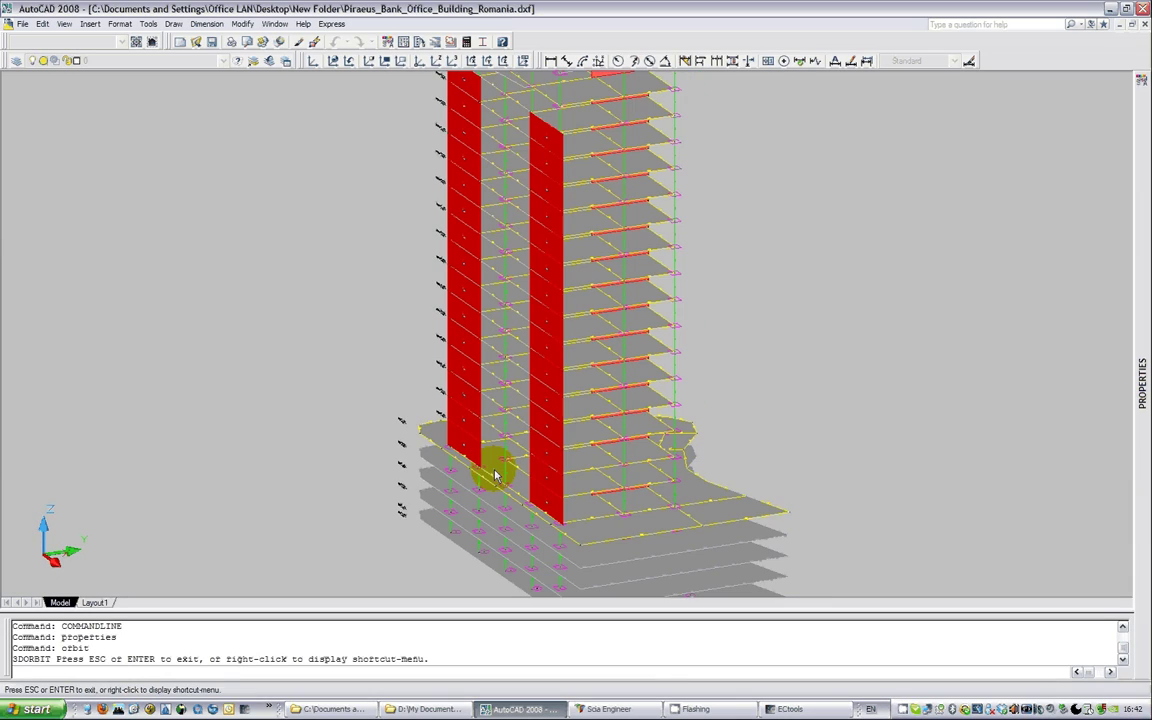
# Step: Leave the 3D drawing without saving it and minimize AutoCAD
pyautogui.click(1146, 28)
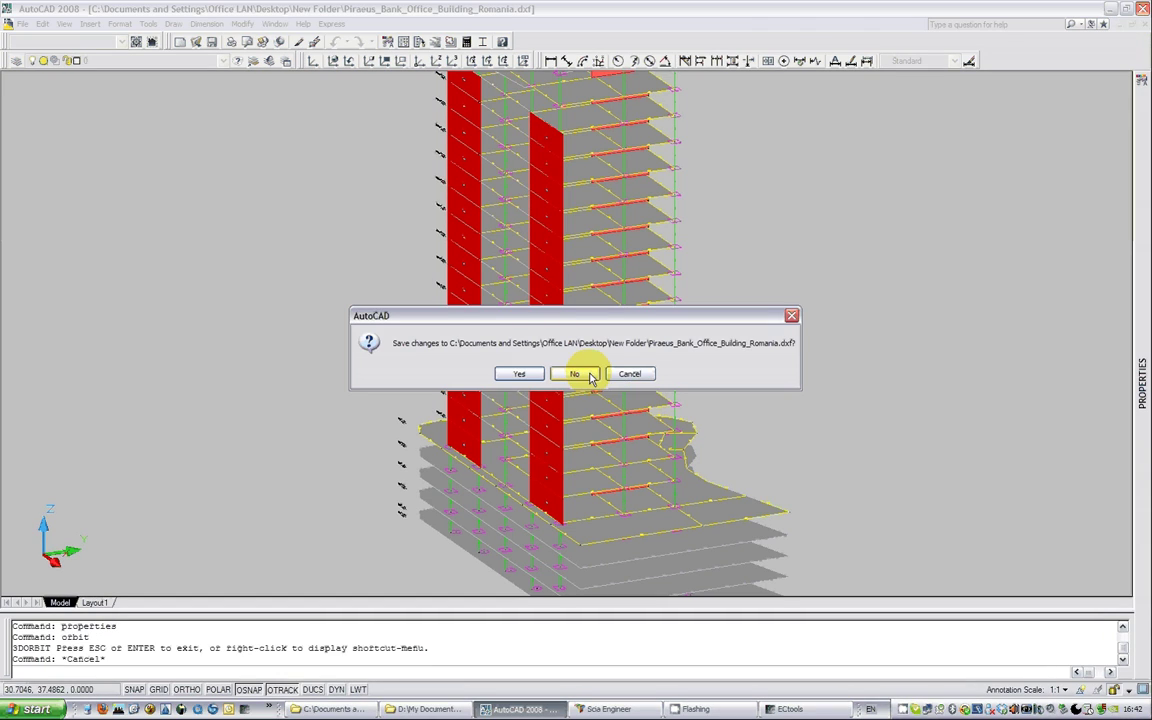
pyautogui.click(645, 376)
pyautogui.click(1108, 10)
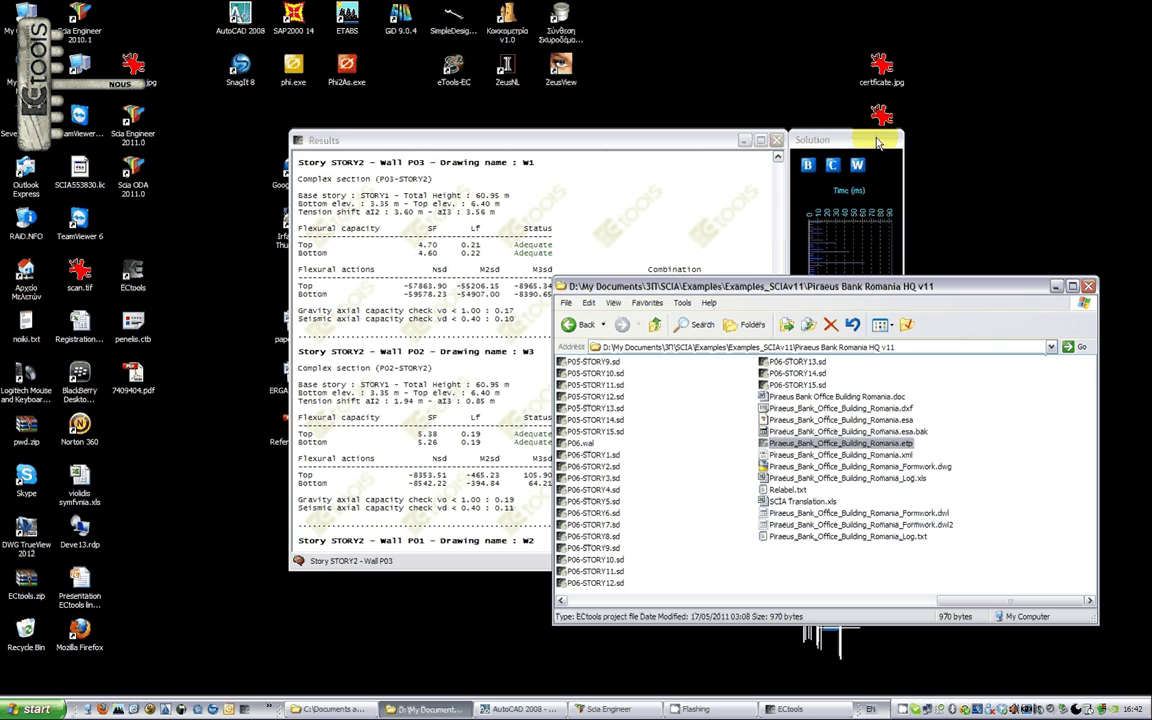
pyautogui.rightClick(904, 708)
pyautogui.click(926, 671)
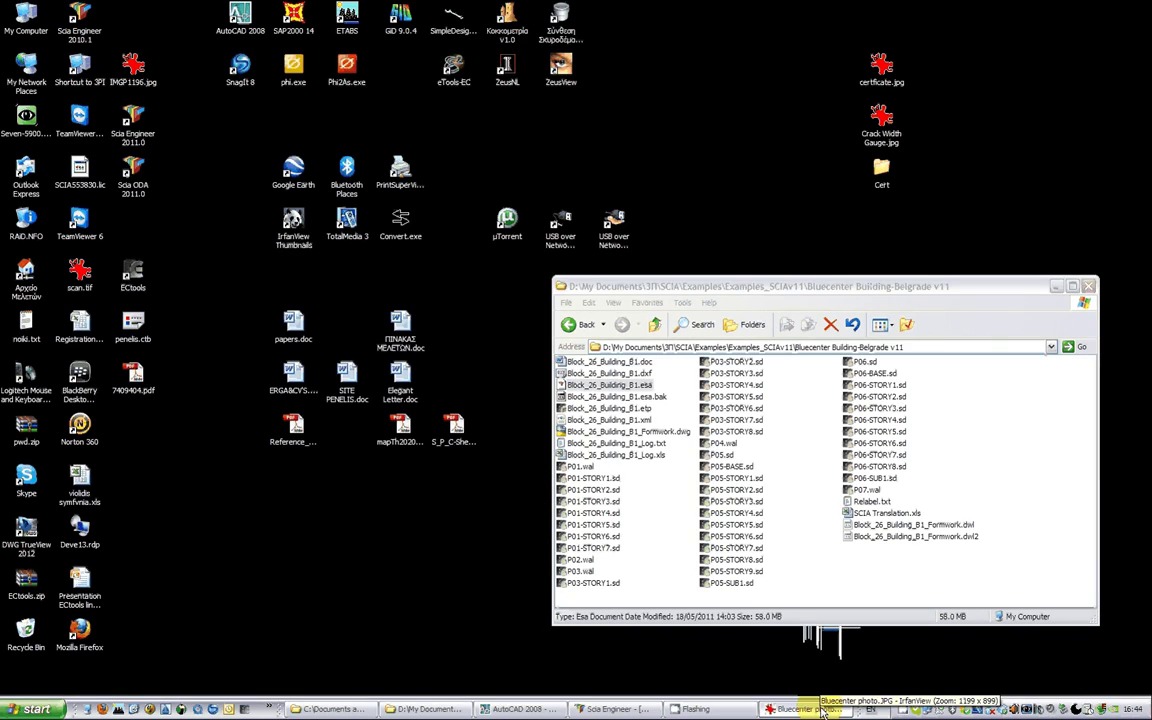
# Step: View Bluecenter photo.JPG in IrfanView and Block_26_Building_B1_Formwork.dwg in AutoCAD, and close the photo viewer
pyautogui.click(821, 711)
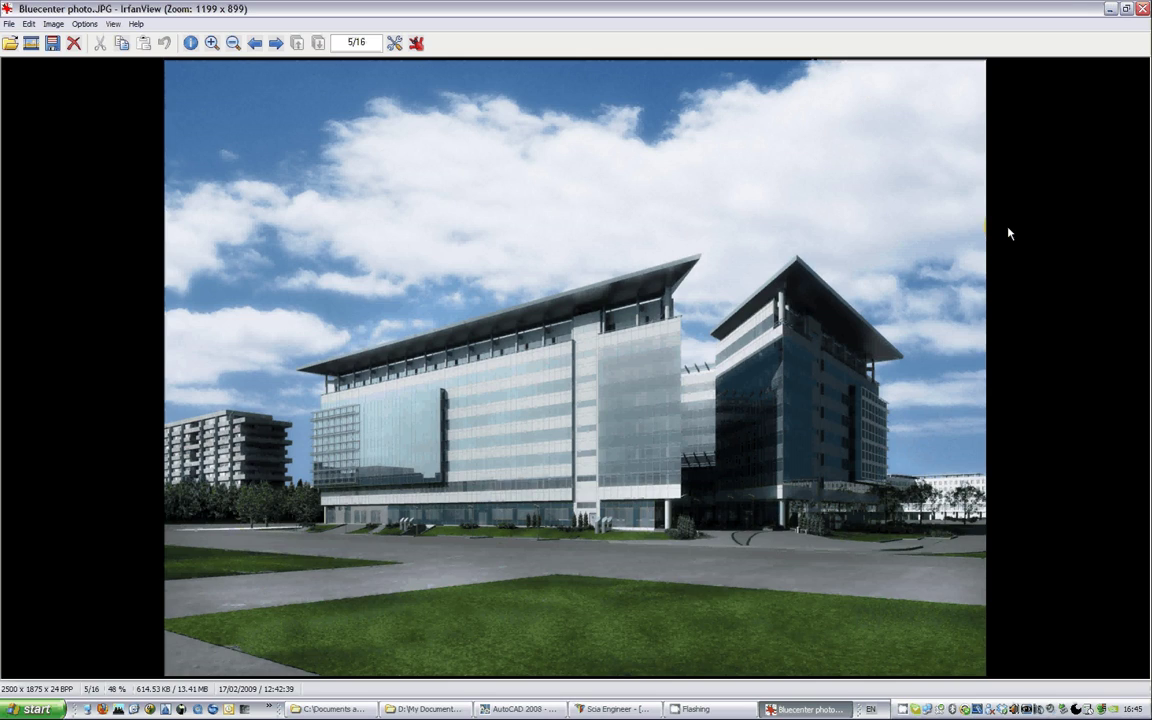
pyautogui.click(1109, 11)
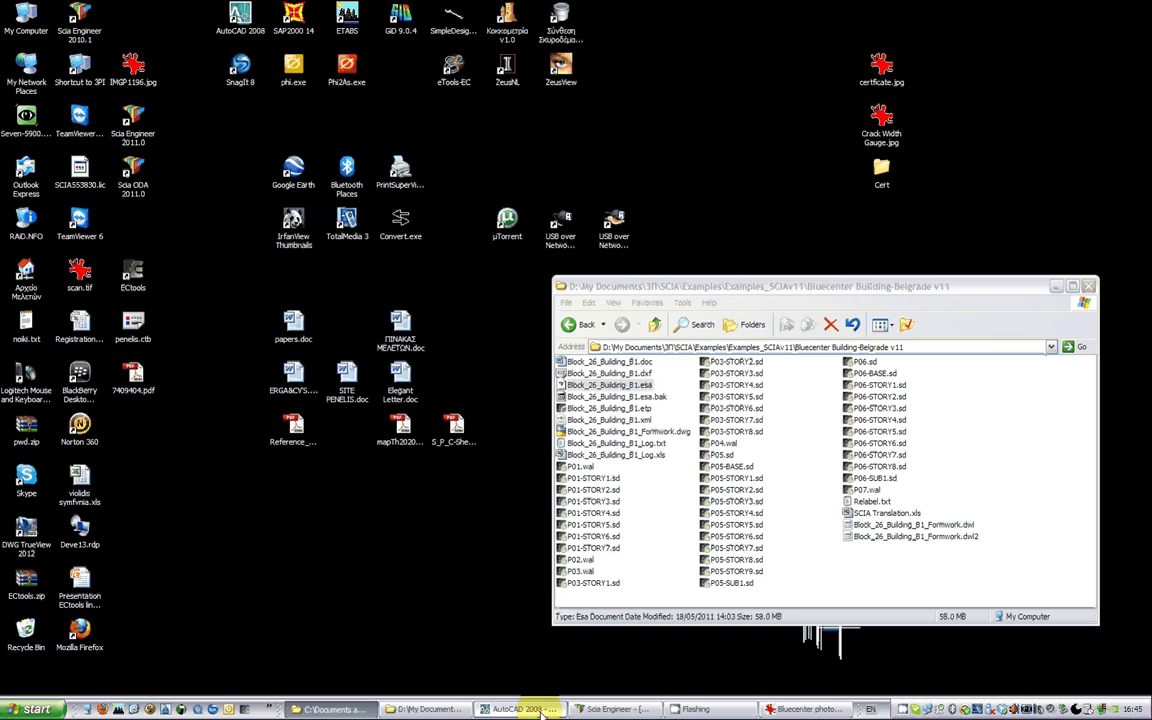
pyautogui.click(538, 710)
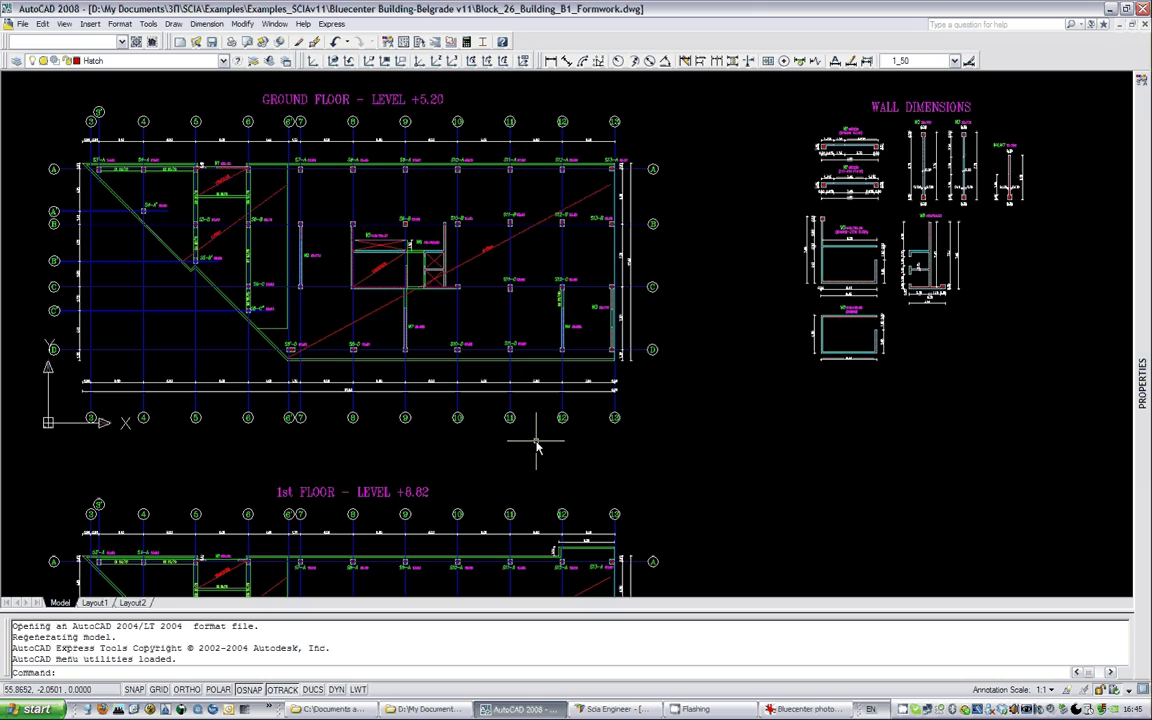
pyautogui.click(806, 710)
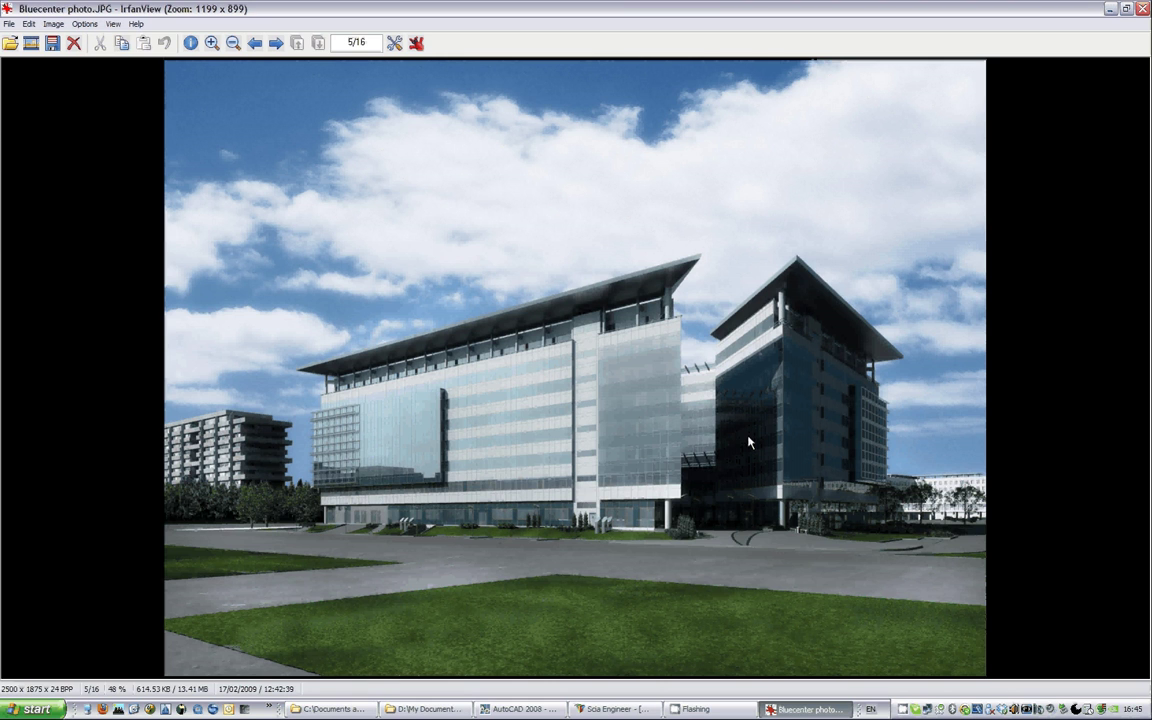
pyautogui.click(1144, 9)
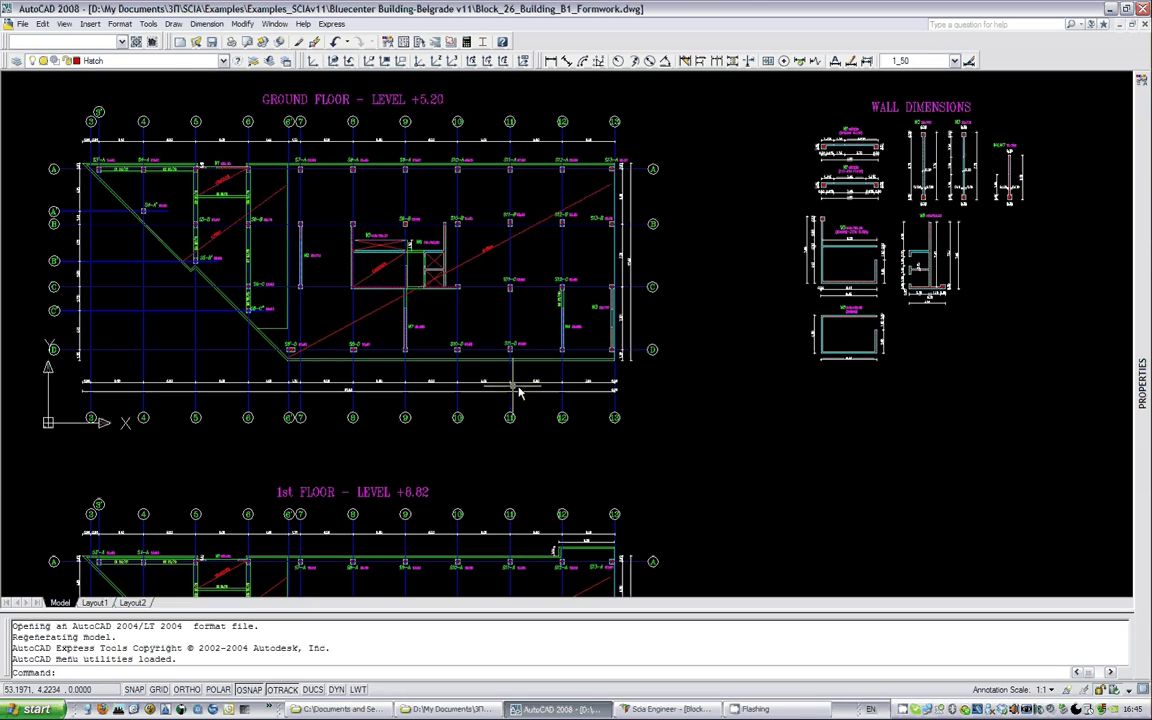
# Step: Examine the ground floor formwork plan at level +5.20, including the stair core, columns and walls
pyautogui.moveTo(205, 256); pyautogui.dragTo(290, 343, button='middle')
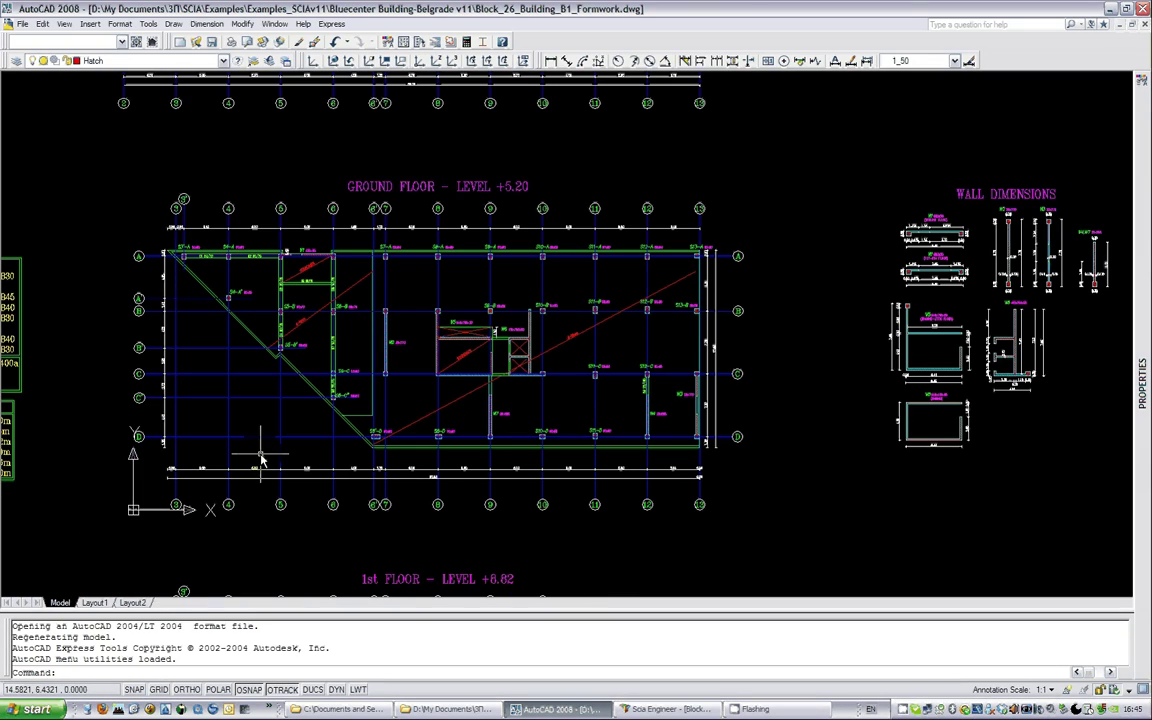
pyautogui.scroll(2, 294, 403)
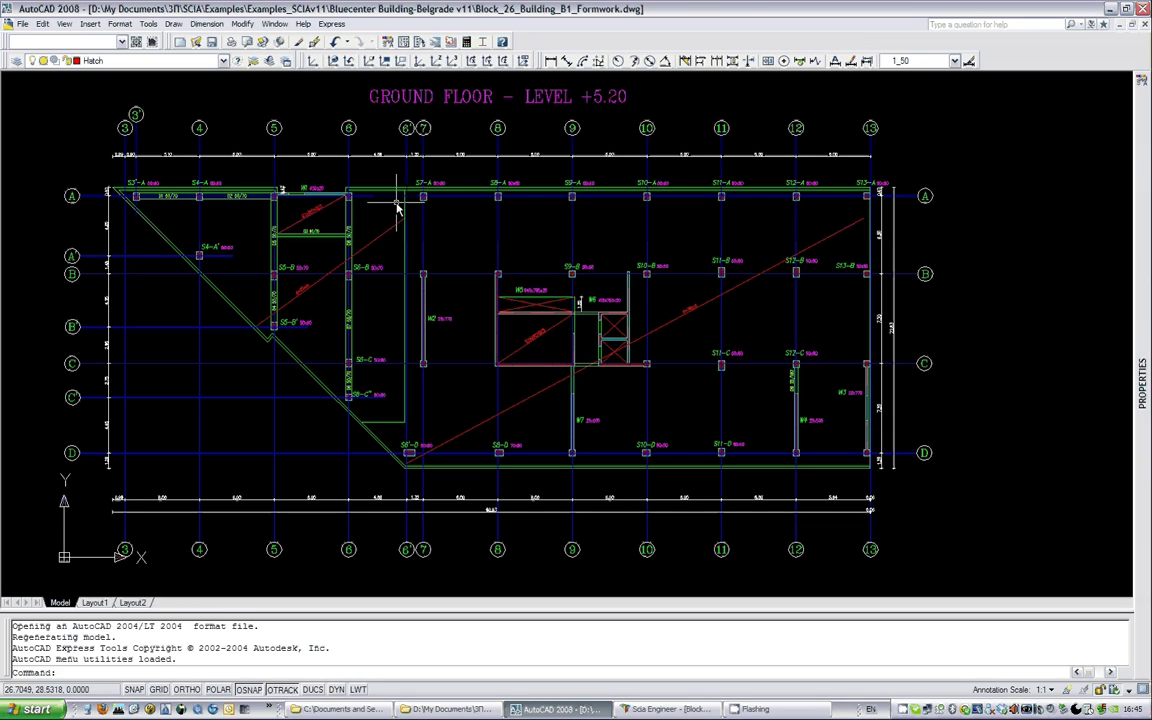
pyautogui.scroll(2, 495, 350)
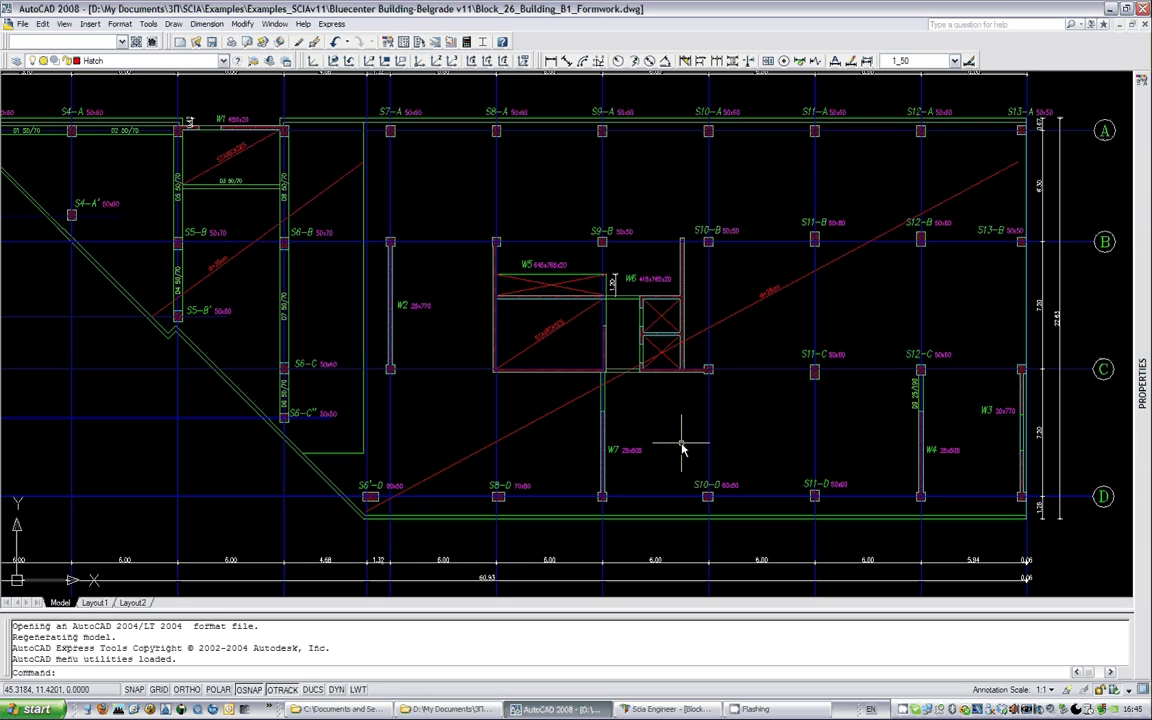
pyautogui.scroll(-4, 537, 401)
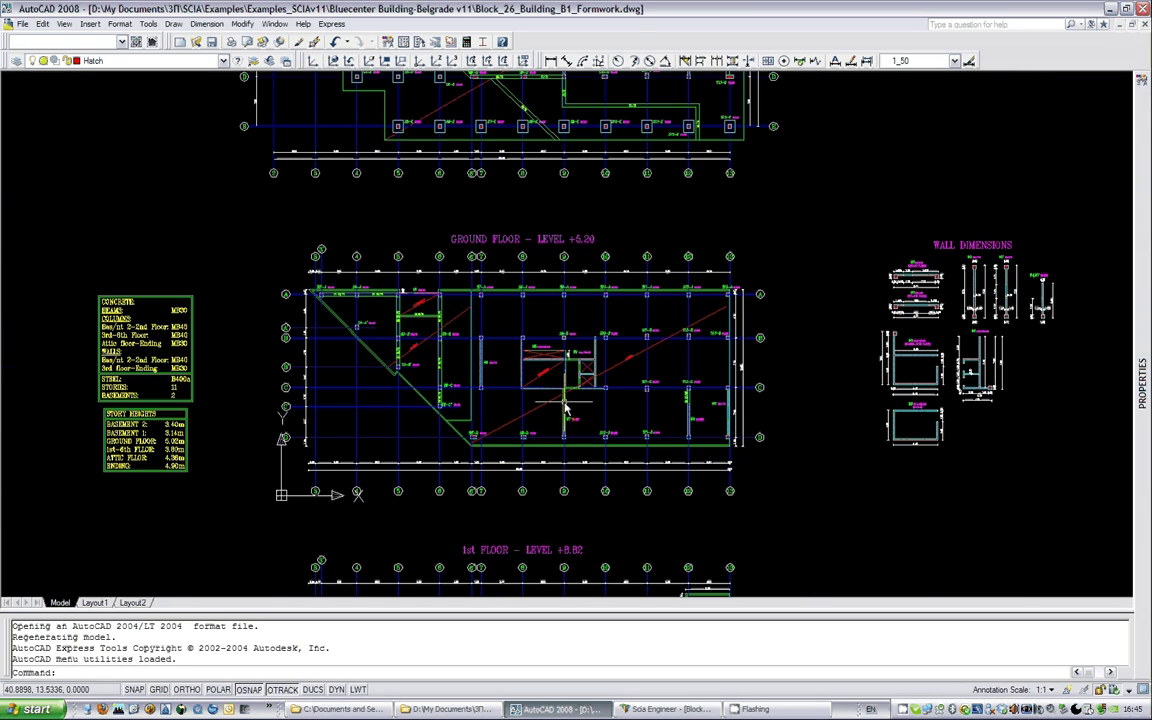
pyautogui.scroll(2, 835, 393)
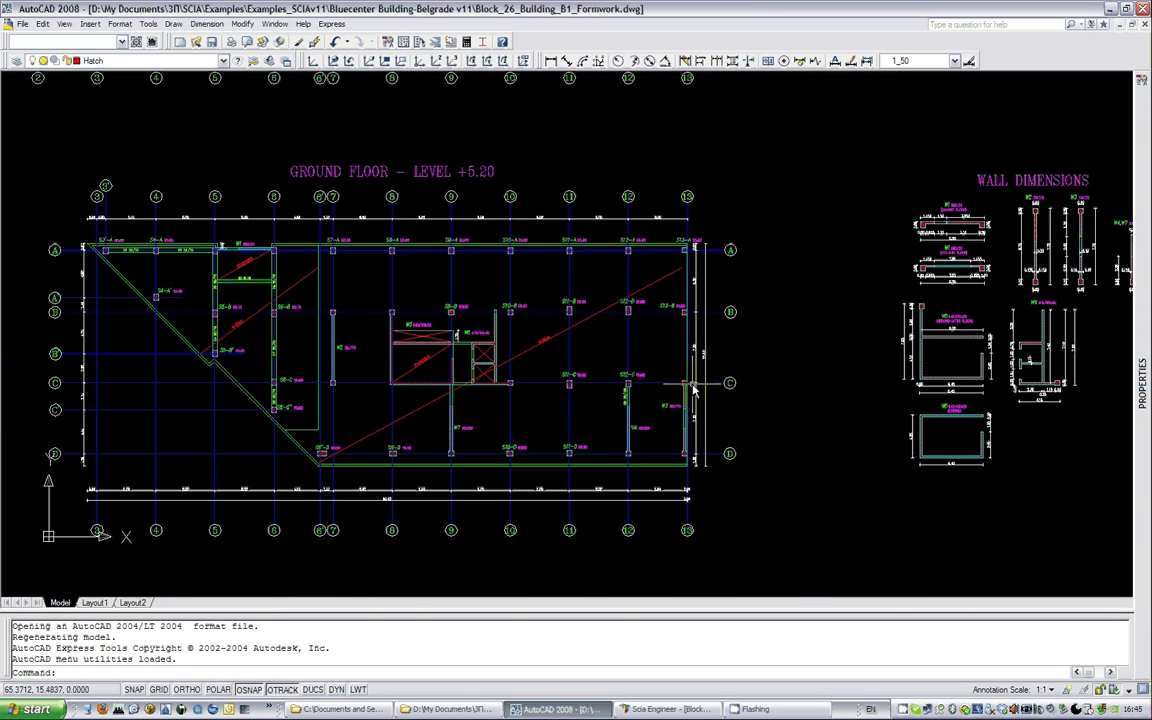
# Step: Examine the wall dimension details of walls W1 to W7 beside the ground floor plan
pyautogui.scroll(3, 693, 390)
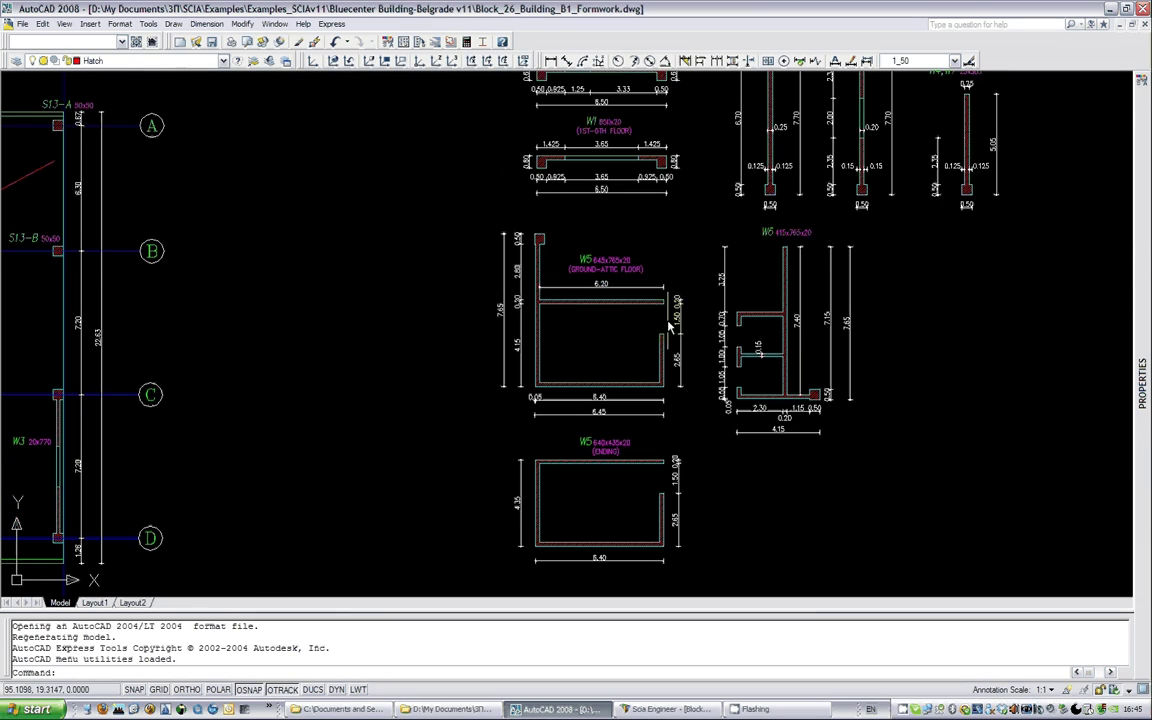
pyautogui.scroll(-2, 600, 325)
pyautogui.scroll(2, 540, 487)
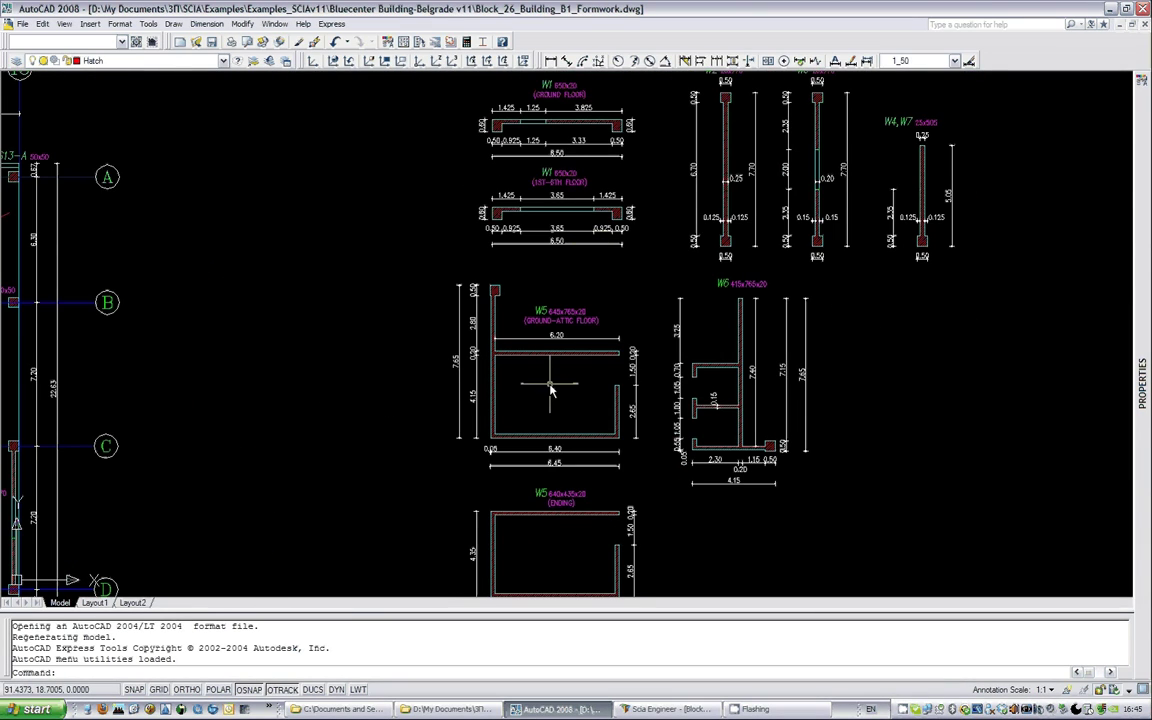
pyautogui.moveTo(612, 600)
pyautogui.mouseDown(button='middle')
pyautogui.moveTo(617, 519)
pyautogui.moveTo(612, 597)
pyautogui.mouseUp(button='middle')
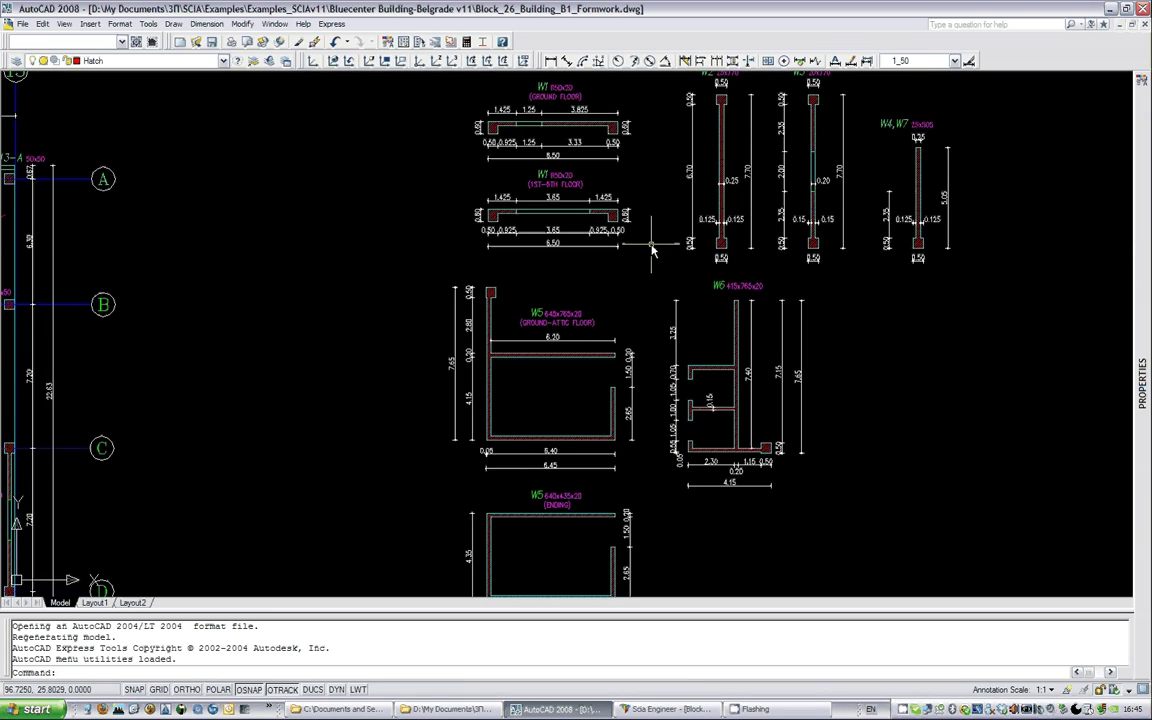
pyautogui.scroll(-2, 935, 445)
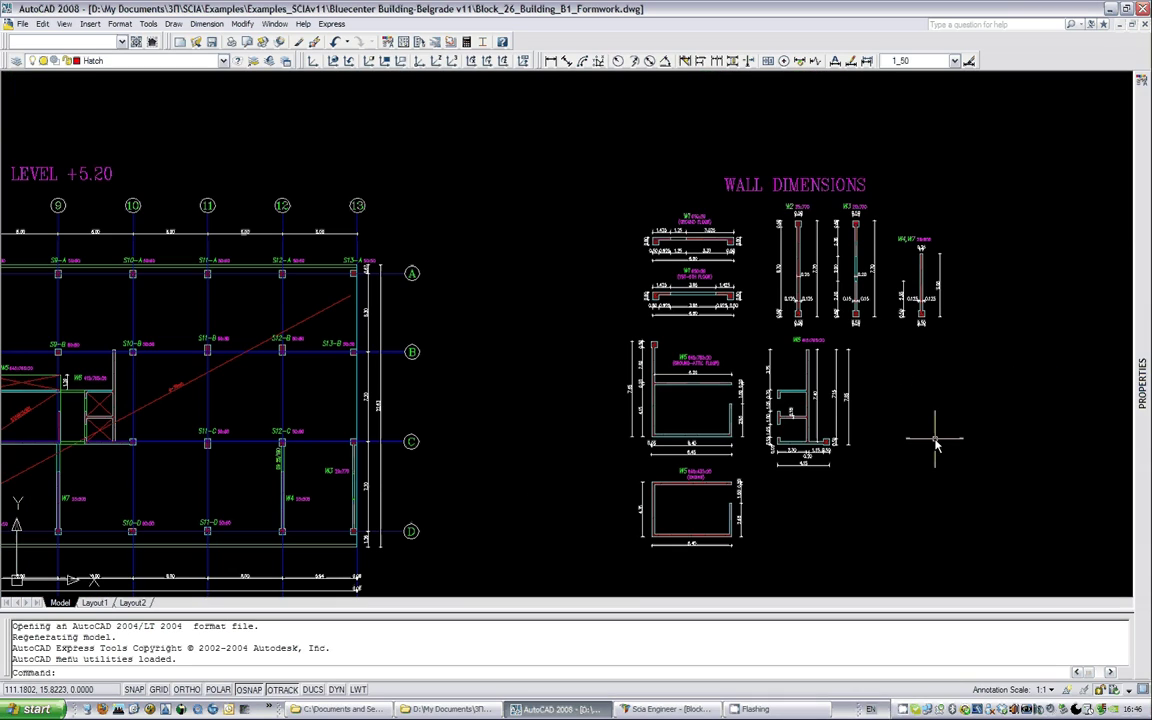
pyautogui.scroll(2, 800, 228)
# Step: Look over the Basement 1 plan at level ±0.00 and return to the ground floor plan
pyautogui.scroll(-4, 925, 393)
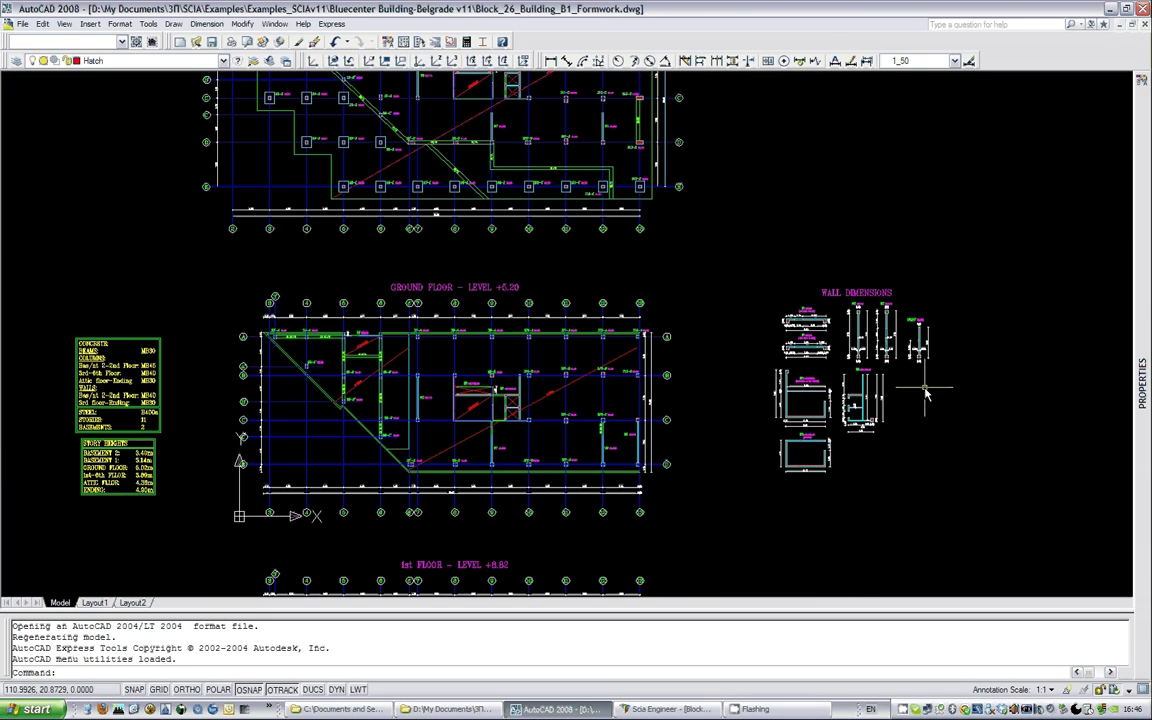
pyautogui.moveTo(617, 249); pyautogui.dragTo(687, 408, button='middle')
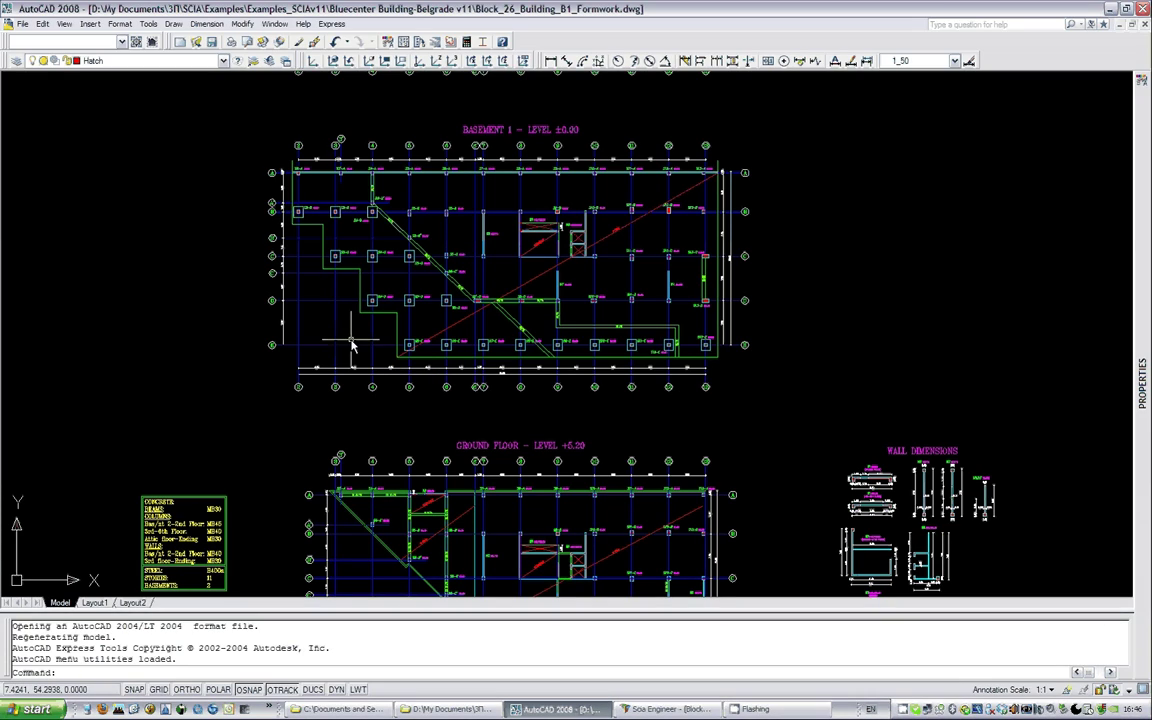
pyautogui.moveTo(512, 383); pyautogui.dragTo(560, 226, button='middle')
pyautogui.moveTo(324, 321); pyautogui.dragTo(398, 216, button='middle')
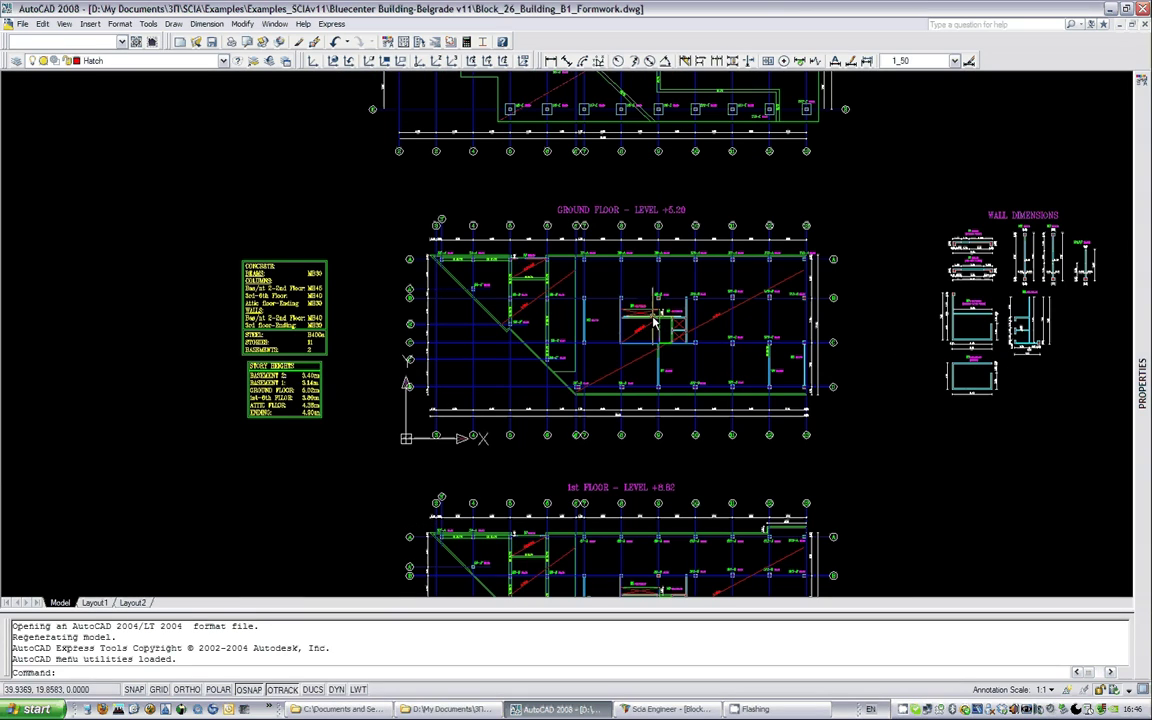
# Step: Read the concrete and steel grade table and the story heights table beside the ground floor plan
pyautogui.scroll(3, 232, 338)
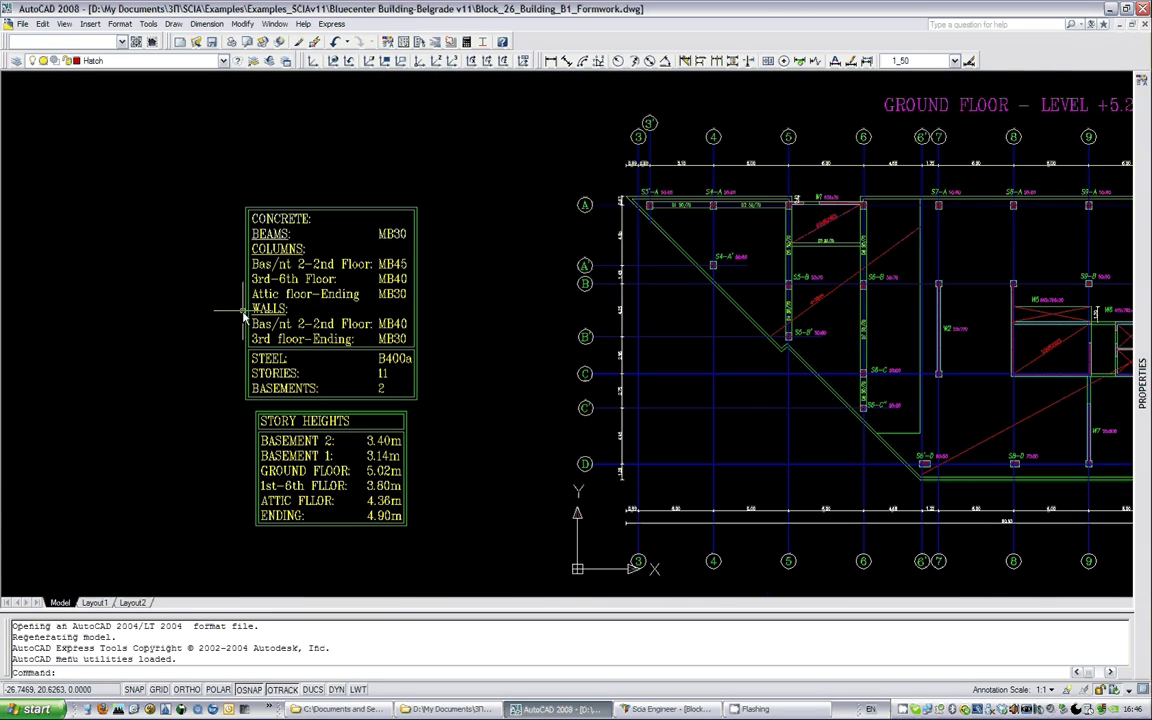
pyautogui.moveTo(350, 494); pyautogui.dragTo(370, 410, button='middle')
pyautogui.scroll(1, 370, 410)
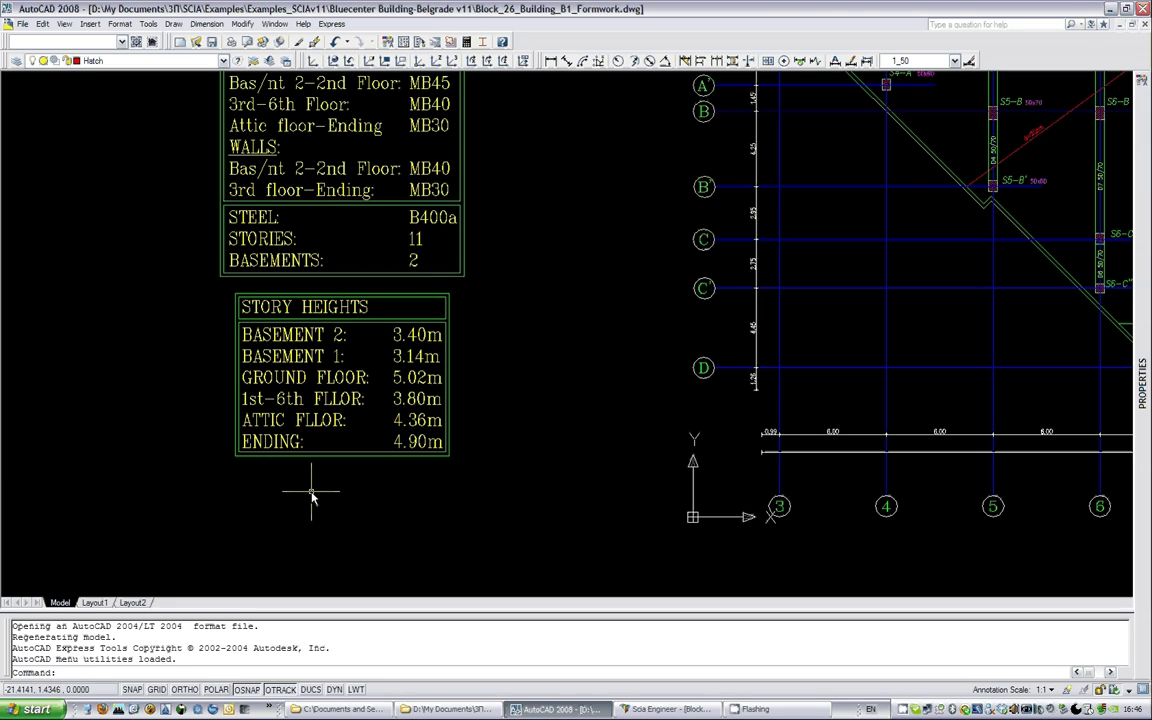
pyautogui.moveTo(497, 355); pyautogui.dragTo(492, 524, button='middle')
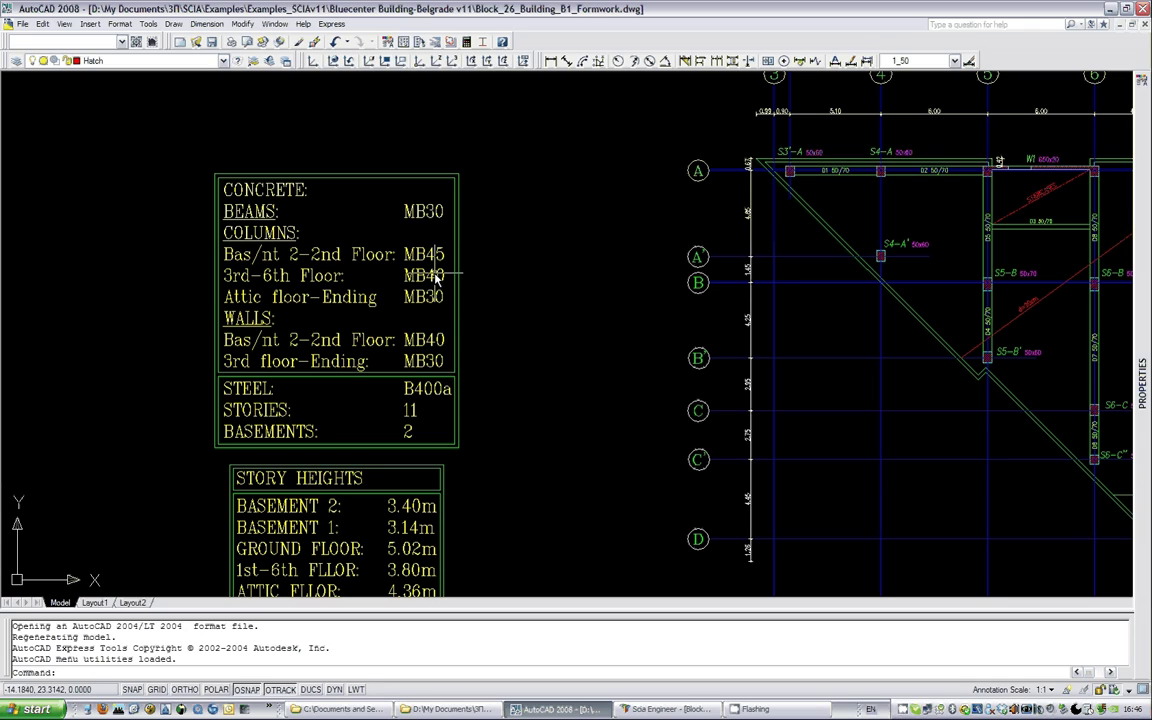
pyautogui.scroll(-2, 507, 285)
pyautogui.moveTo(787, 309); pyautogui.dragTo(399, 298, button='middle')
# Step: Switch to Scia Engineer and inspect the Block_26_Building_B1 model from several sides, including the core walls
pyautogui.click(568, 710)
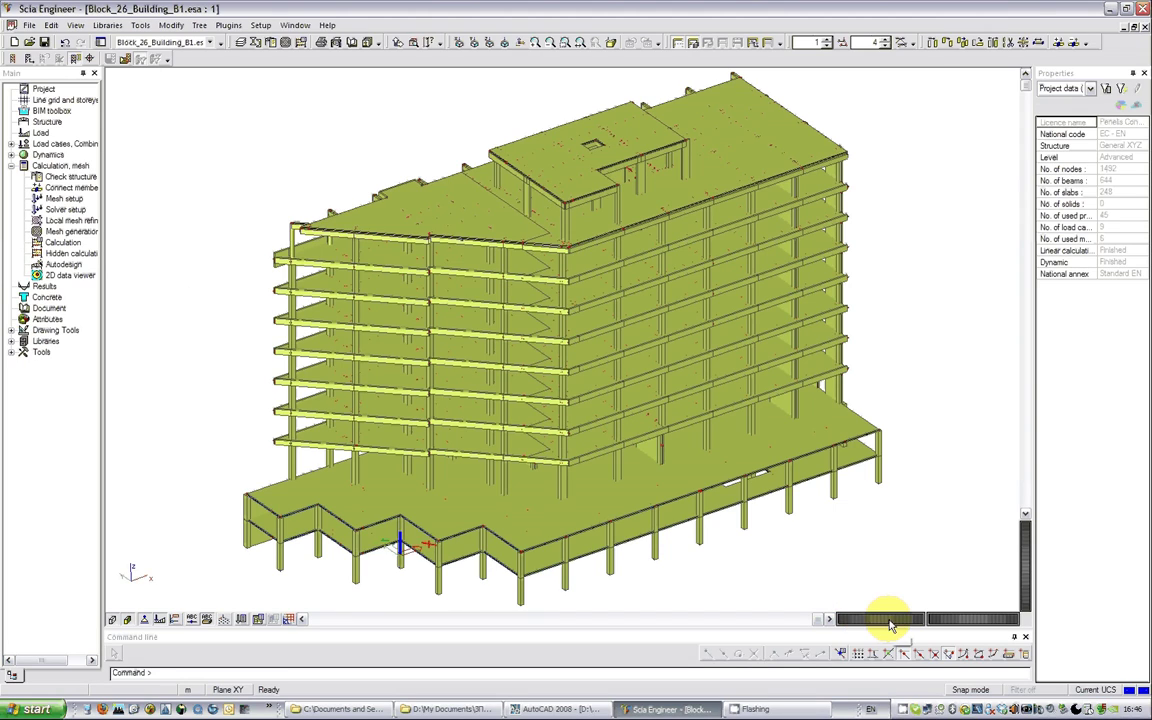
pyautogui.moveTo(887, 621); pyautogui.dragTo(1033, 627)
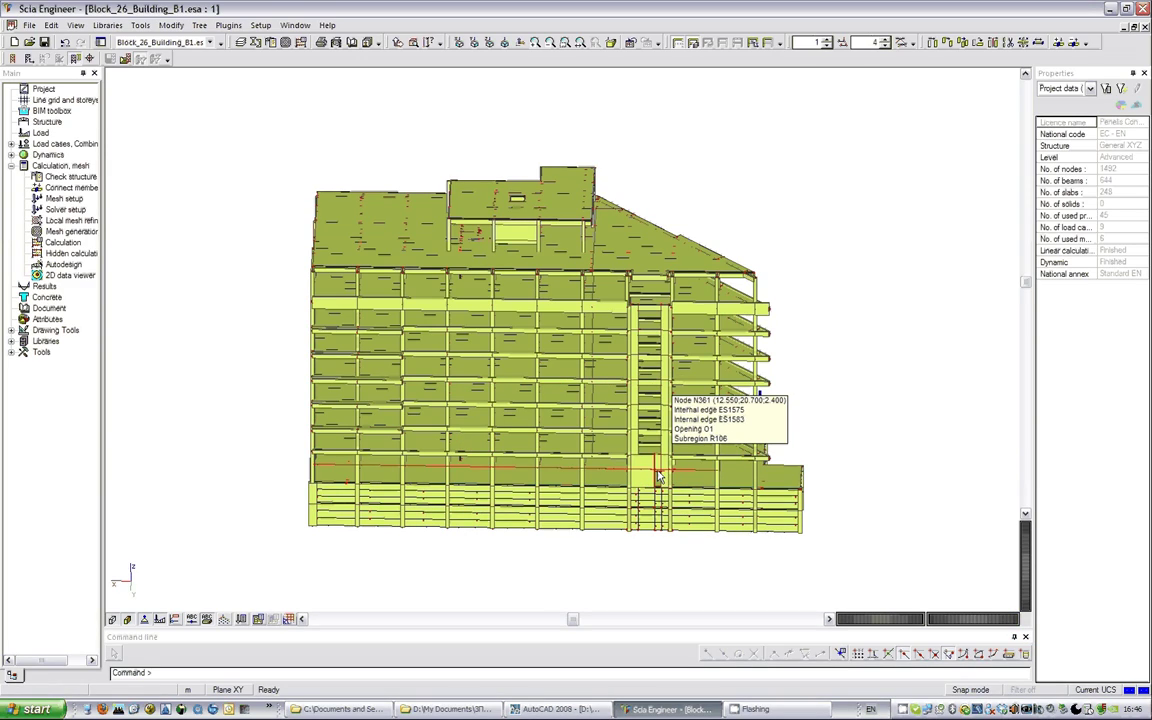
pyautogui.moveTo(882, 617); pyautogui.dragTo(962, 622)
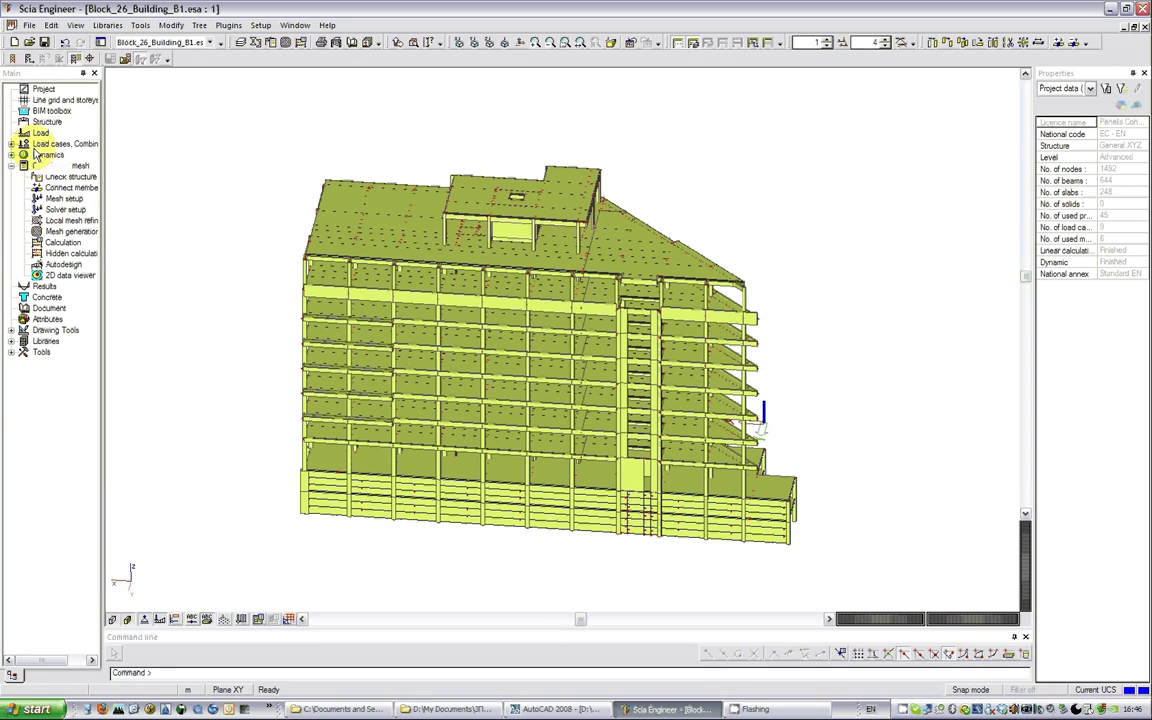
# Step: Review the contents of the SNOWC and WINDC load combinations and close the combinations manager
pyautogui.doubleClick(22, 144)
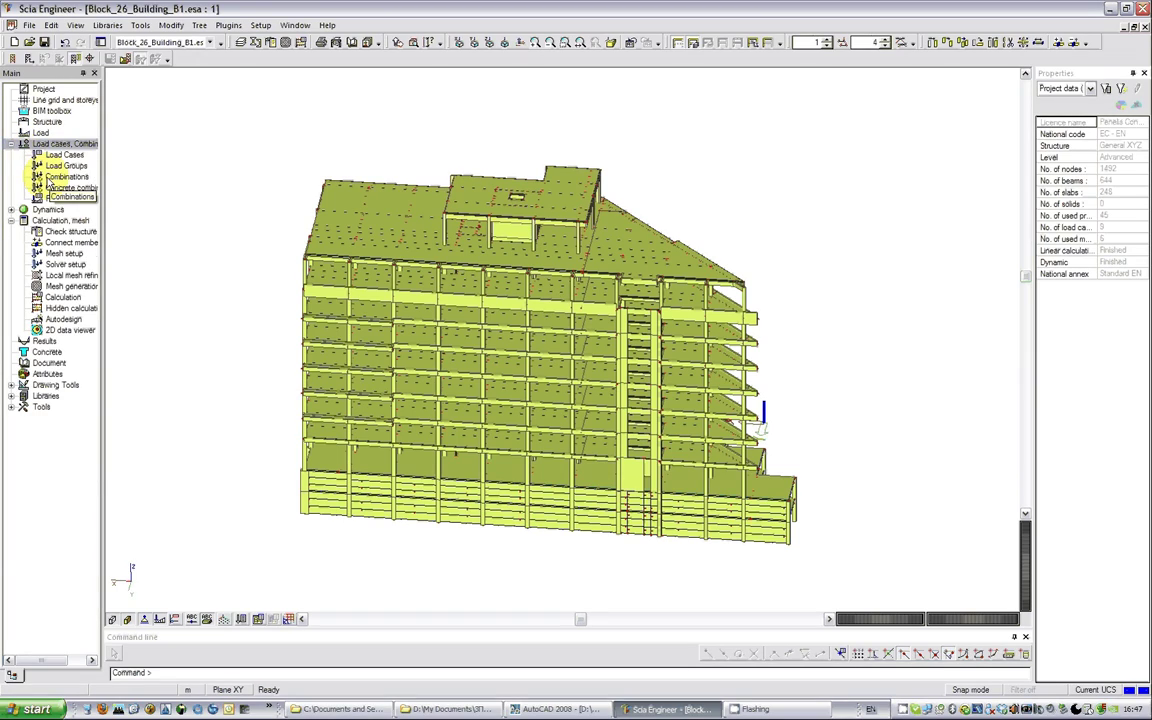
pyautogui.doubleClick(43, 180)
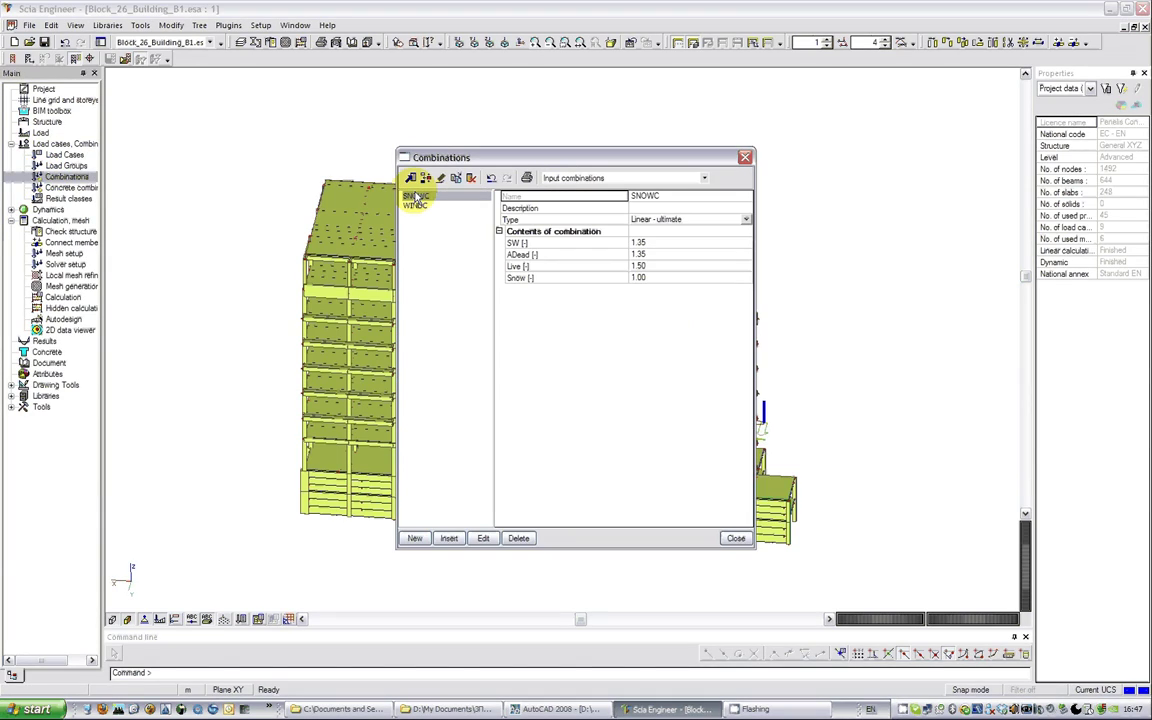
pyautogui.click(418, 206)
pyautogui.click(425, 196)
pyautogui.click(418, 206)
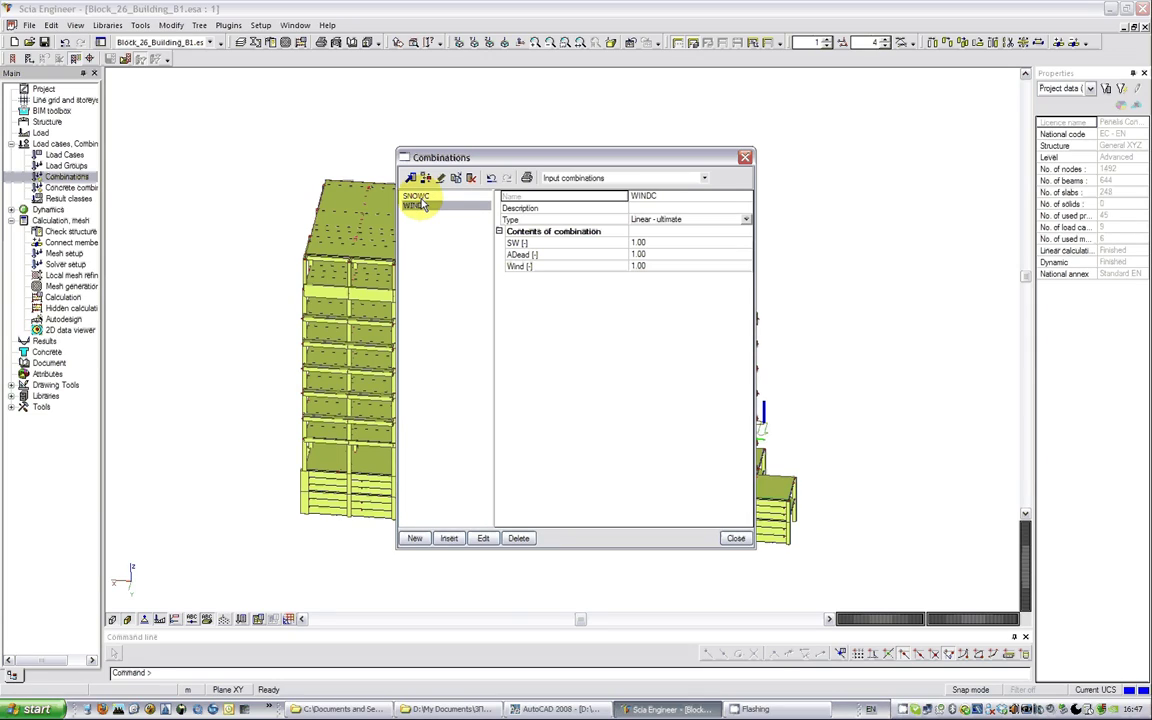
pyautogui.click(735, 540)
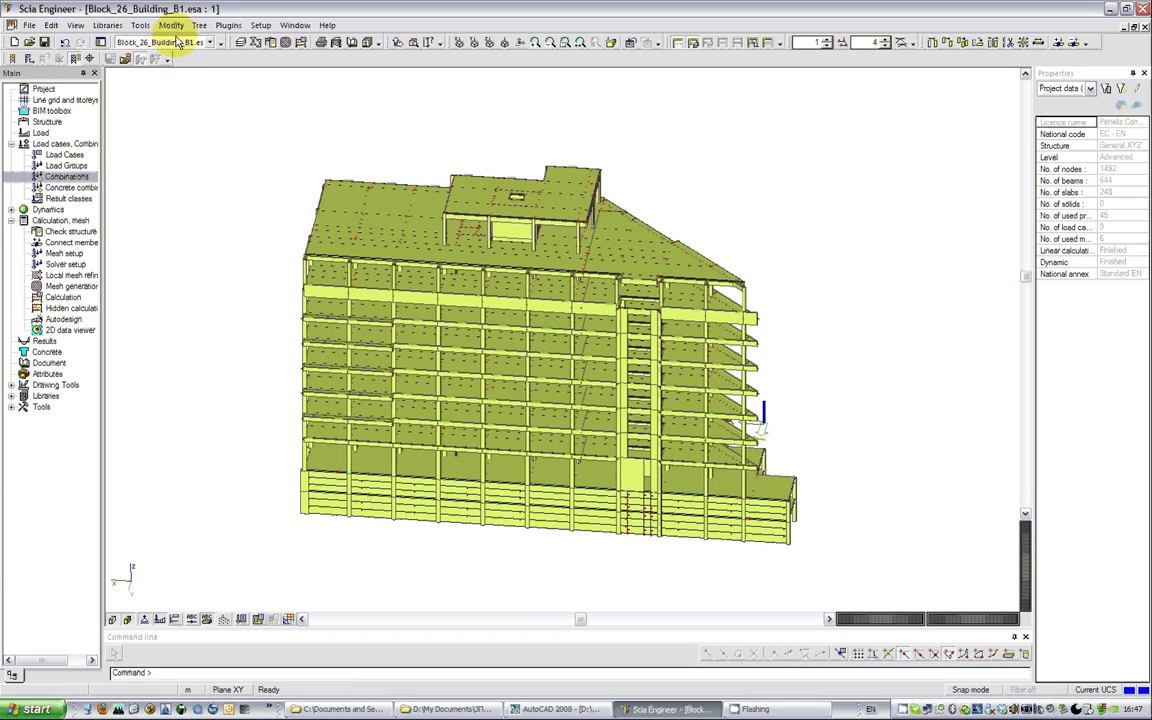
# Step: Start the ECtools XML export, pick Block_26_Building_B1.xml in the Bluecenter Building-Belgrade v11 folder, and cancel the save
pyautogui.click(228, 25)
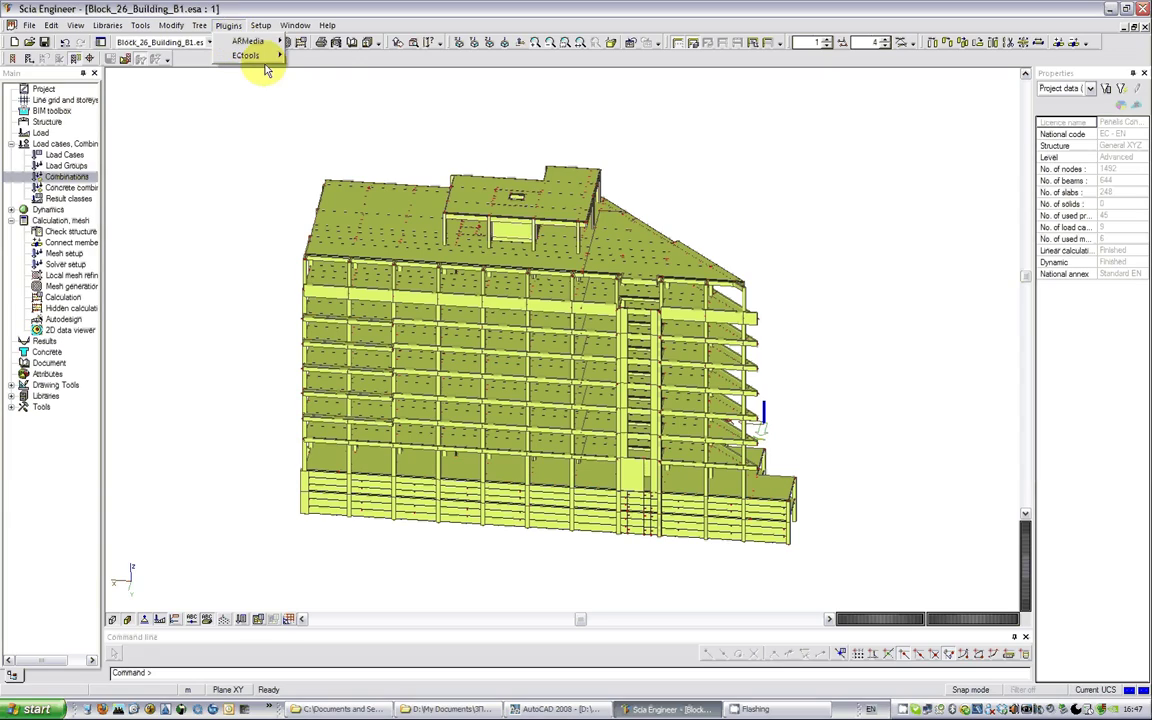
pyautogui.moveTo(267, 64)
pyautogui.click(335, 62)
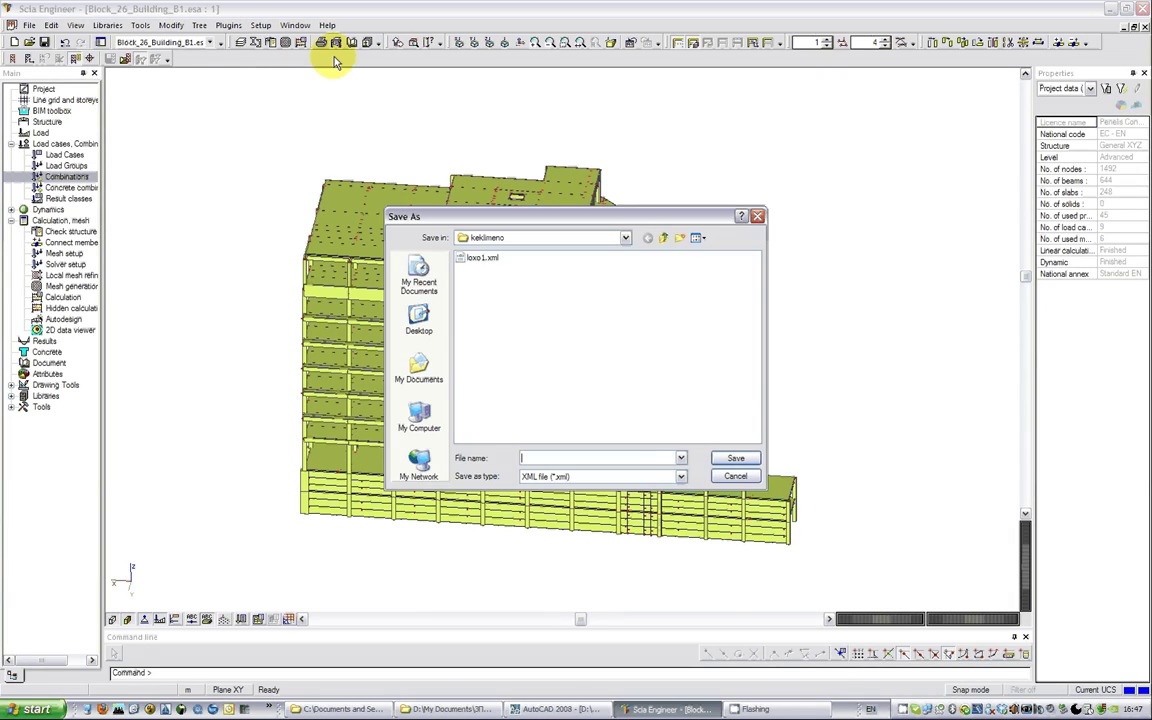
pyautogui.click(624, 239)
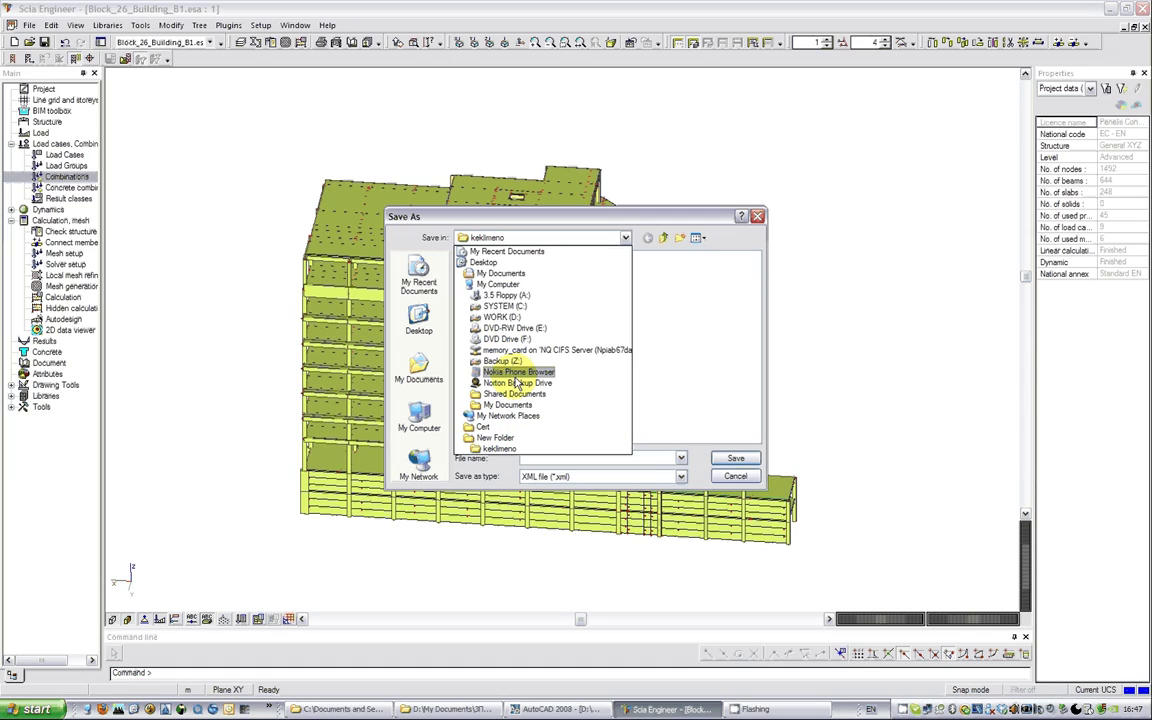
pyautogui.click(499, 318)
pyautogui.doubleClick(481, 317)
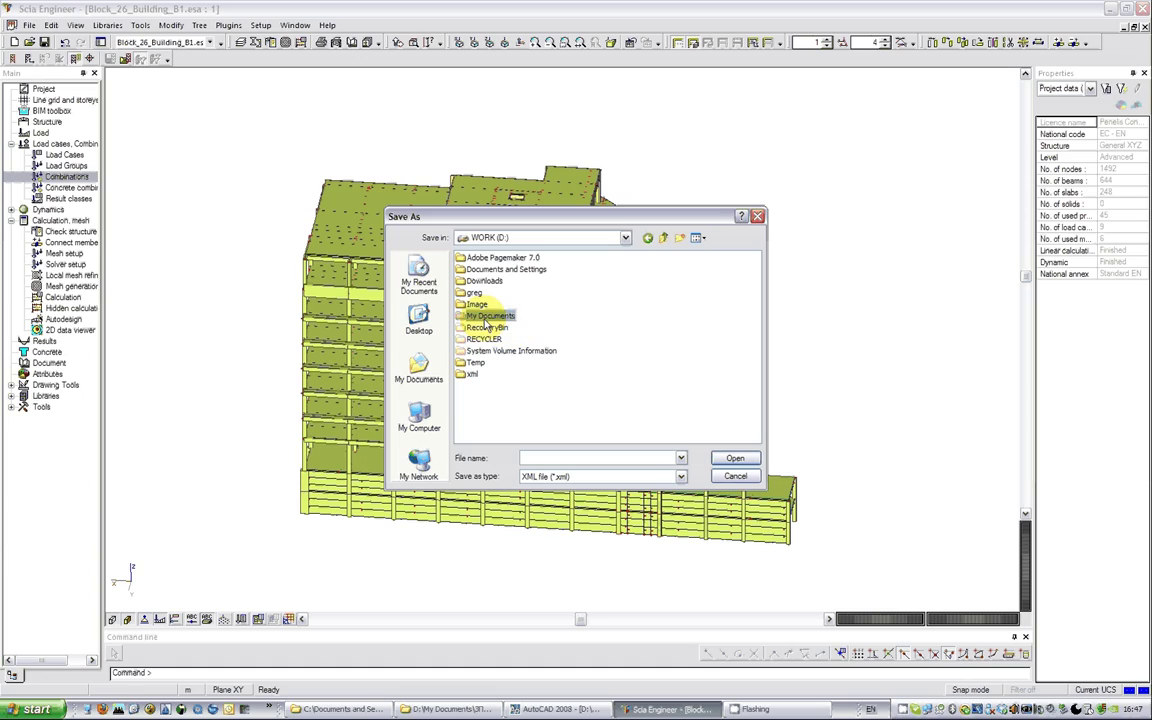
pyautogui.doubleClick(466, 268)
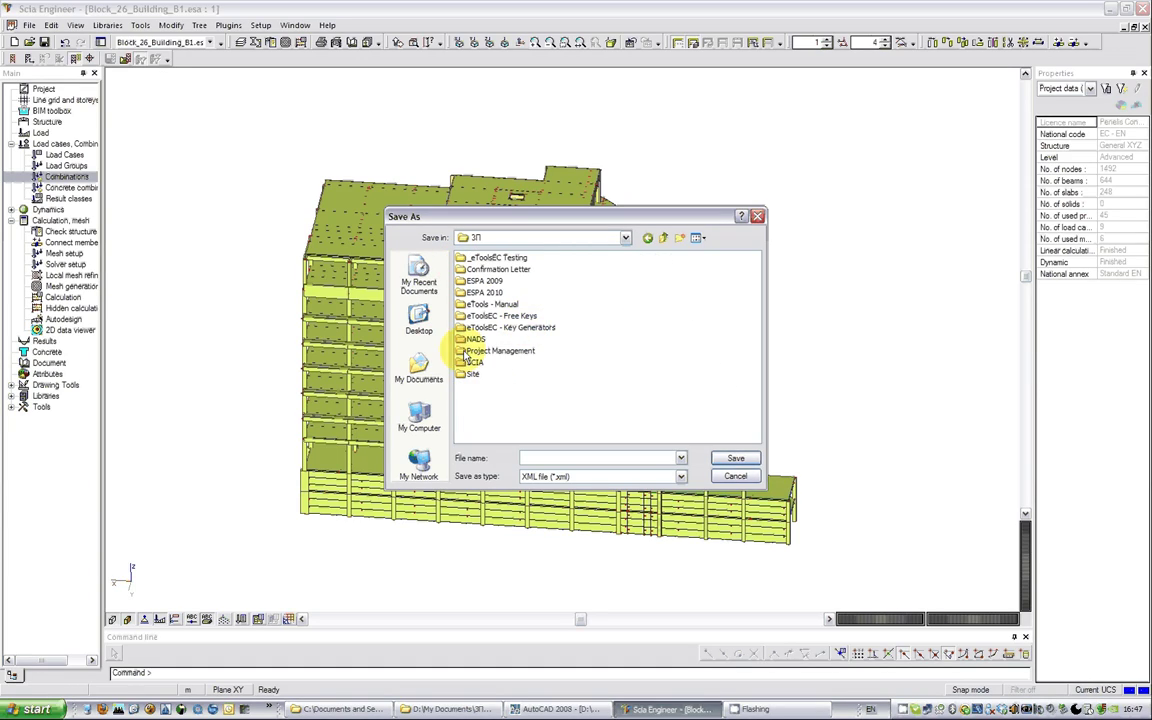
pyautogui.click(473, 362)
pyautogui.doubleClick(470, 364)
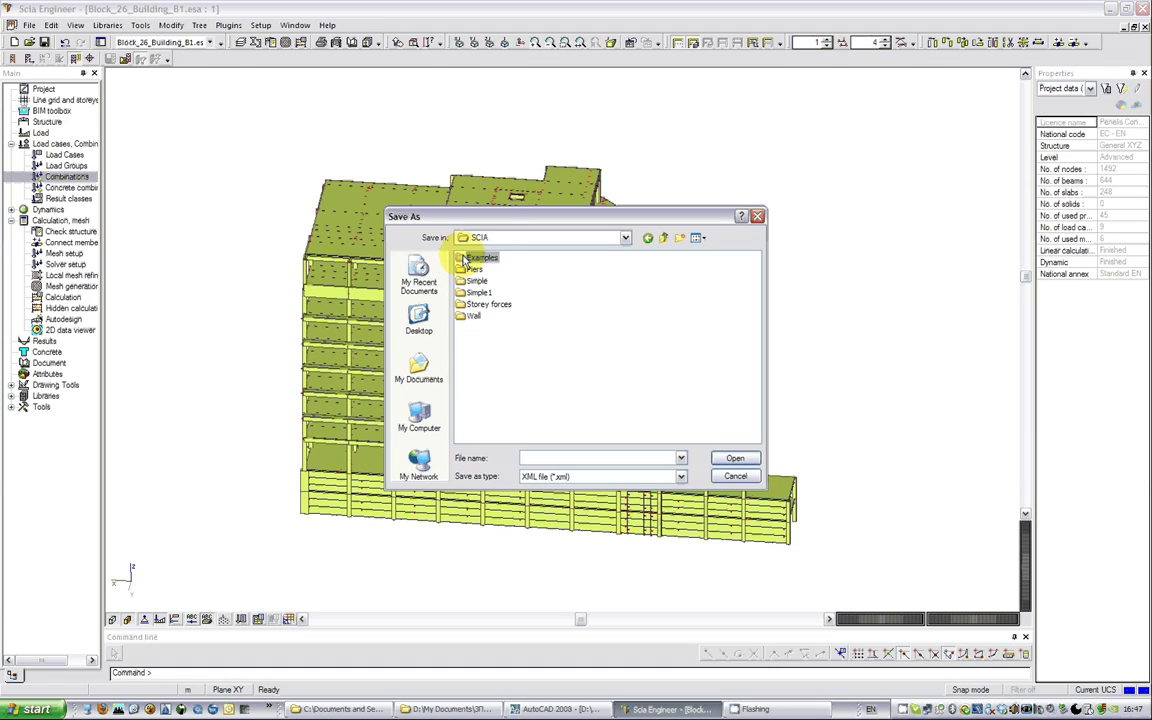
pyautogui.doubleClick(472, 258)
pyautogui.doubleClick(492, 280)
pyautogui.doubleClick(478, 258)
pyautogui.click(506, 258)
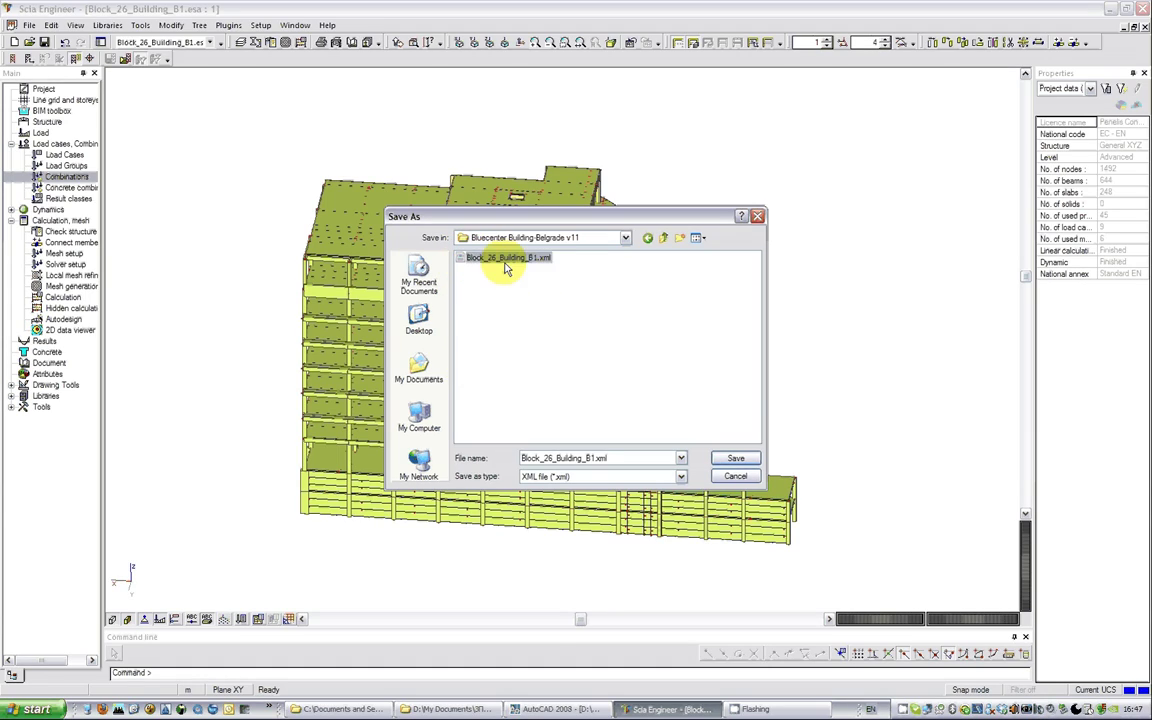
pyautogui.click(735, 476)
# Step: Close the Block_26_Building_B1 project and minimize both Scia Engineer and AutoCAD
pyautogui.click(1140, 8)
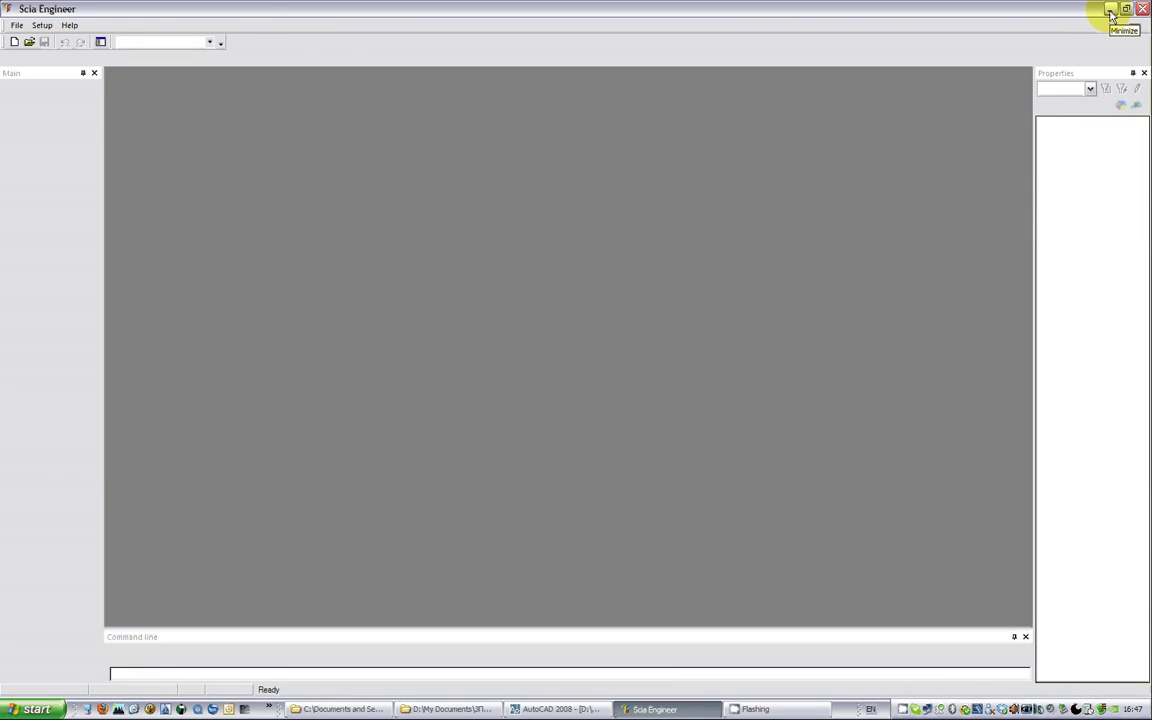
pyautogui.click(1110, 12)
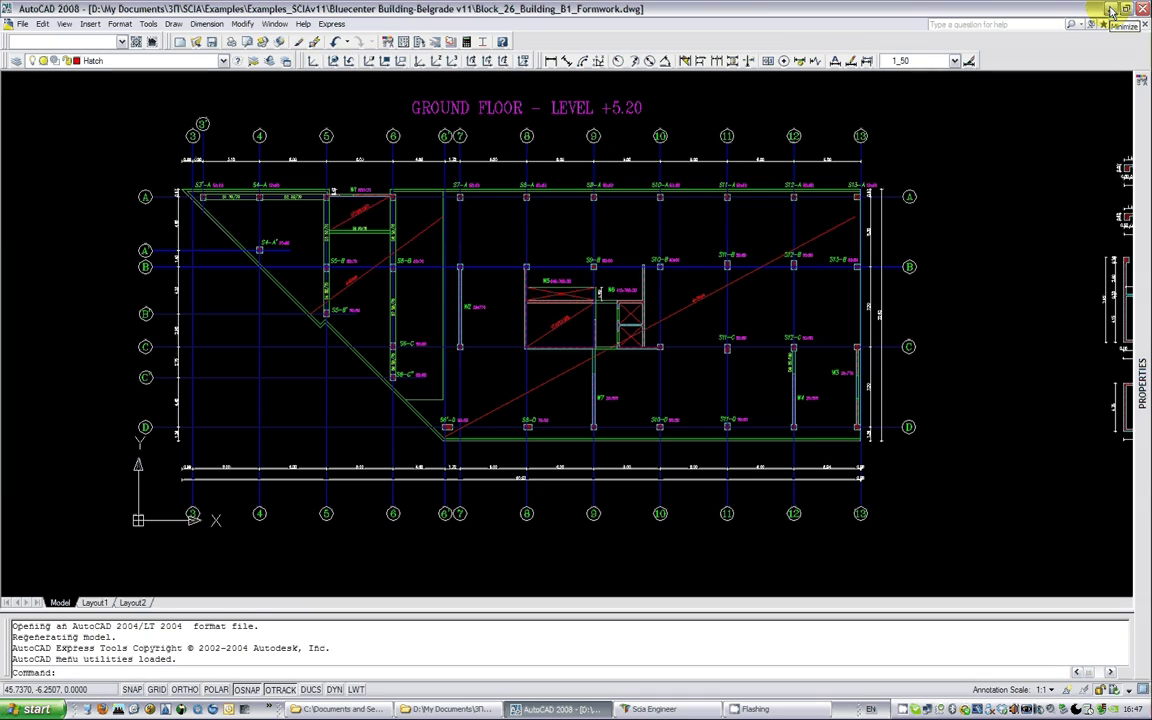
pyautogui.click(1109, 10)
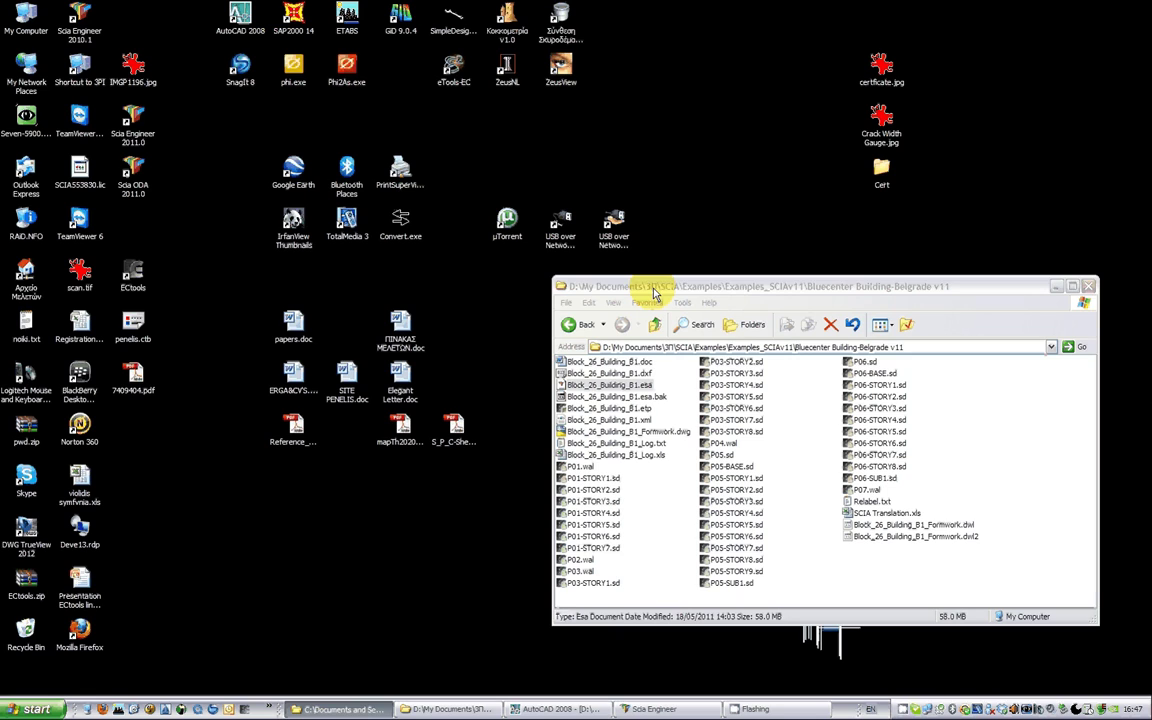
# Step: Open Block_26_Building_B1.etp in ECtools and set joint capacity design x and y to From checks in the design options
pyautogui.click(784, 507)
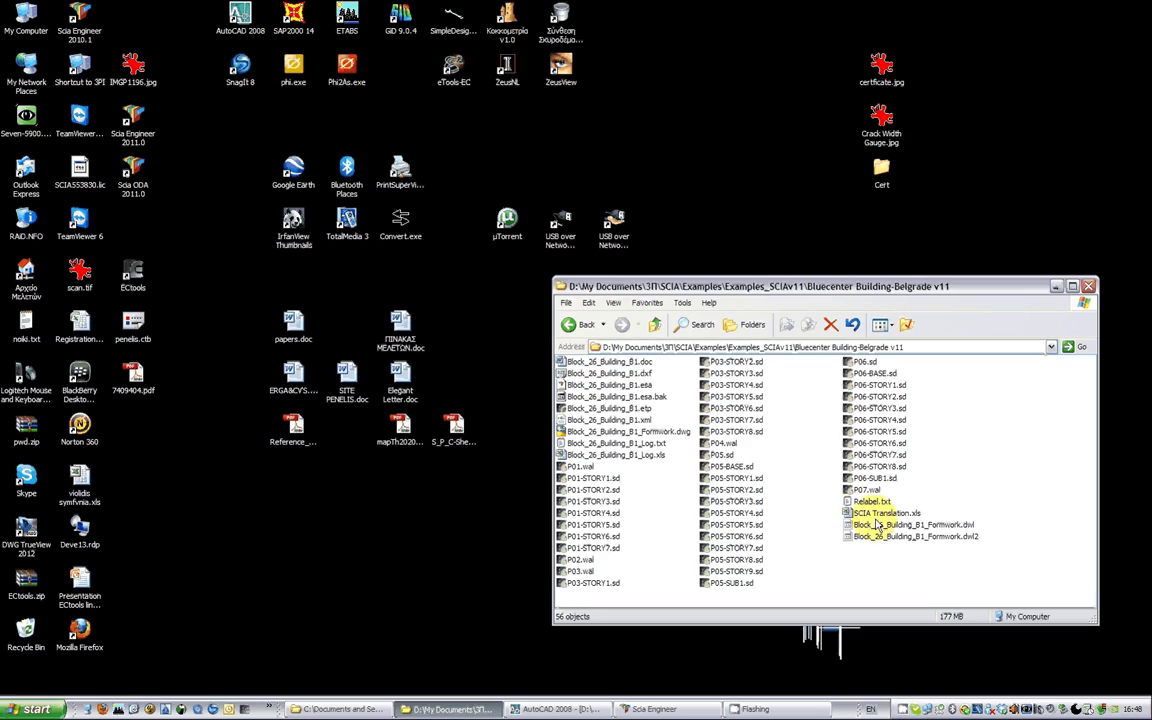
pyautogui.doubleClick(590, 409)
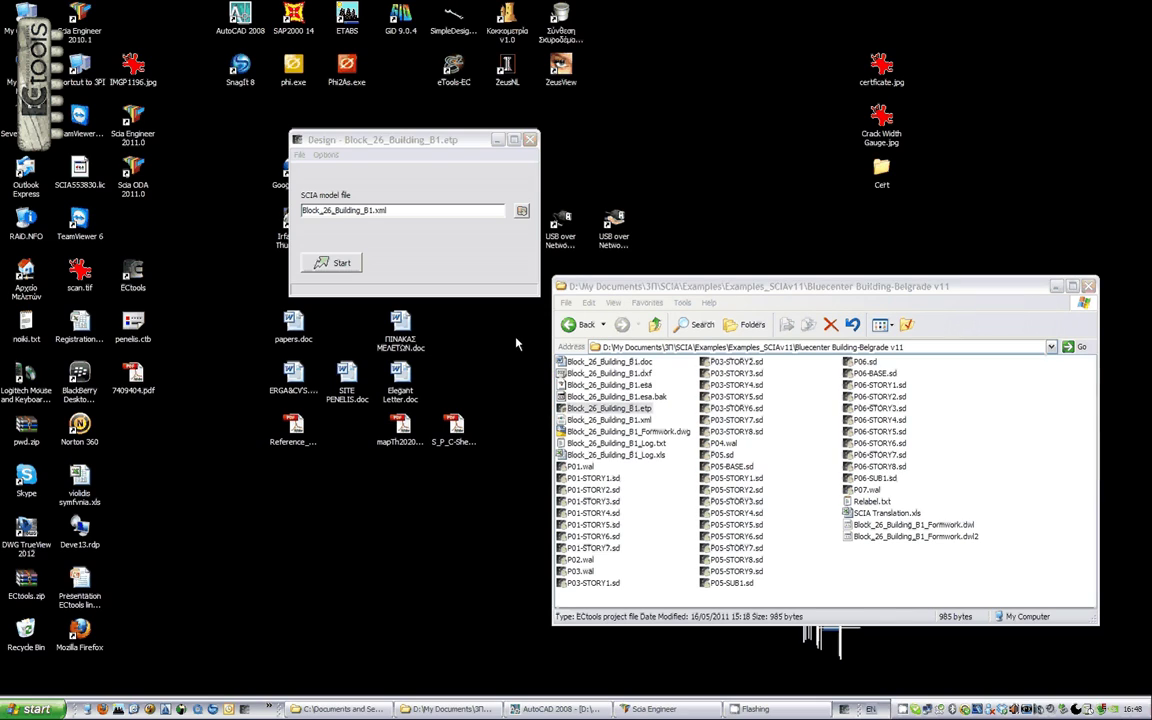
pyautogui.click(326, 155)
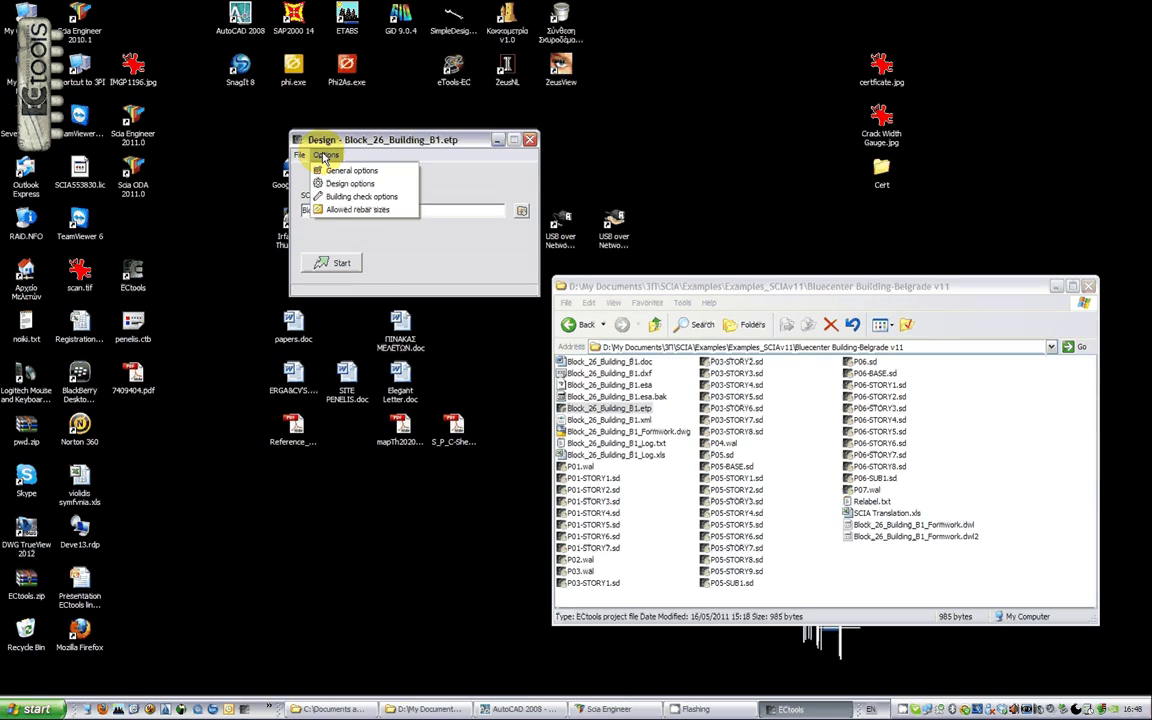
pyautogui.click(332, 185)
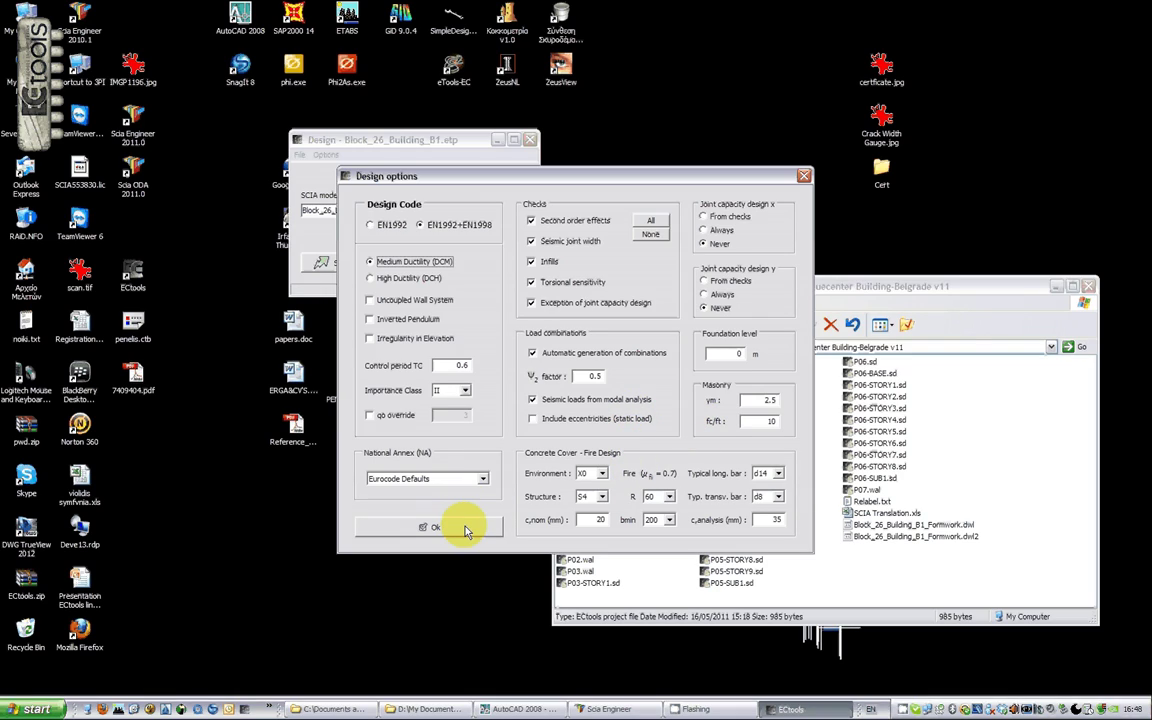
pyautogui.click(704, 216)
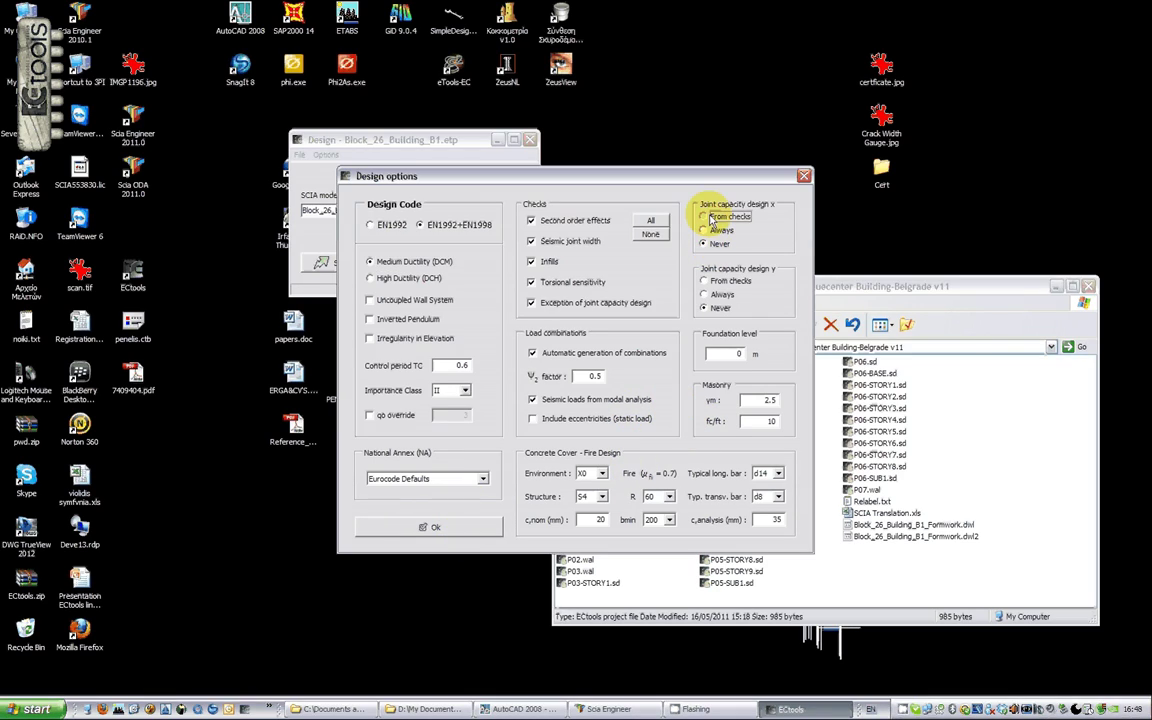
pyautogui.click(704, 281)
pyautogui.click(463, 529)
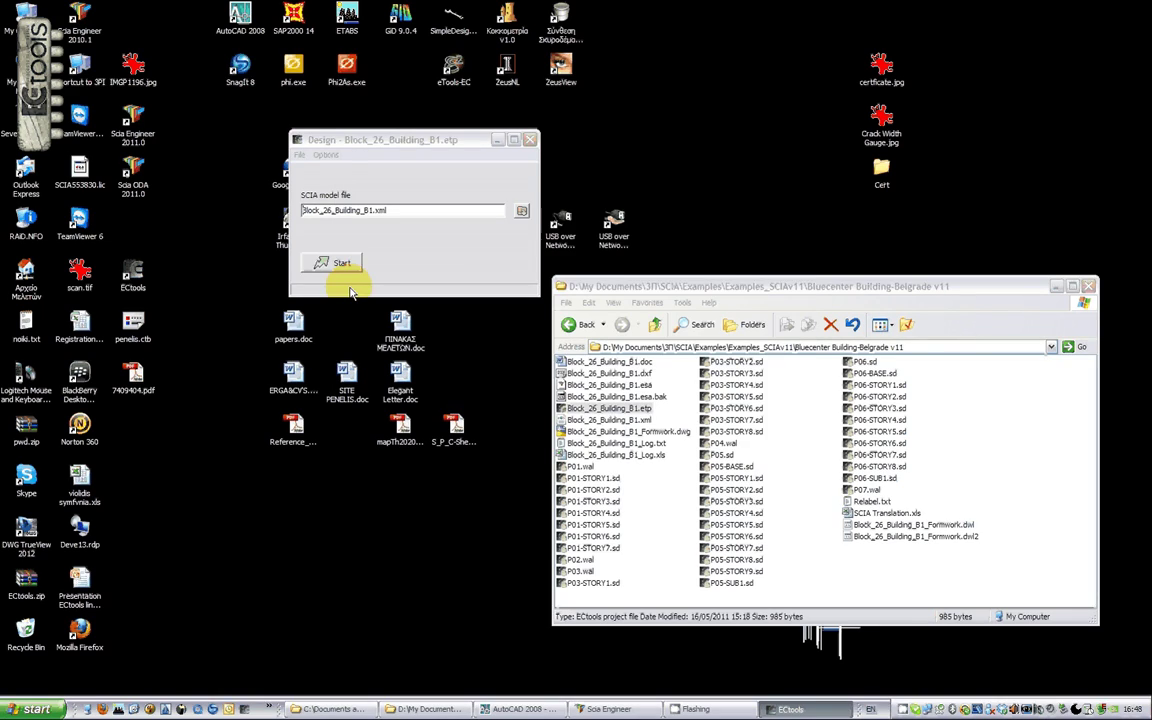
# Step: Start the ECtools design run for the SCIA model file Block_26_Building_B1.xml
pyautogui.click(326, 155)
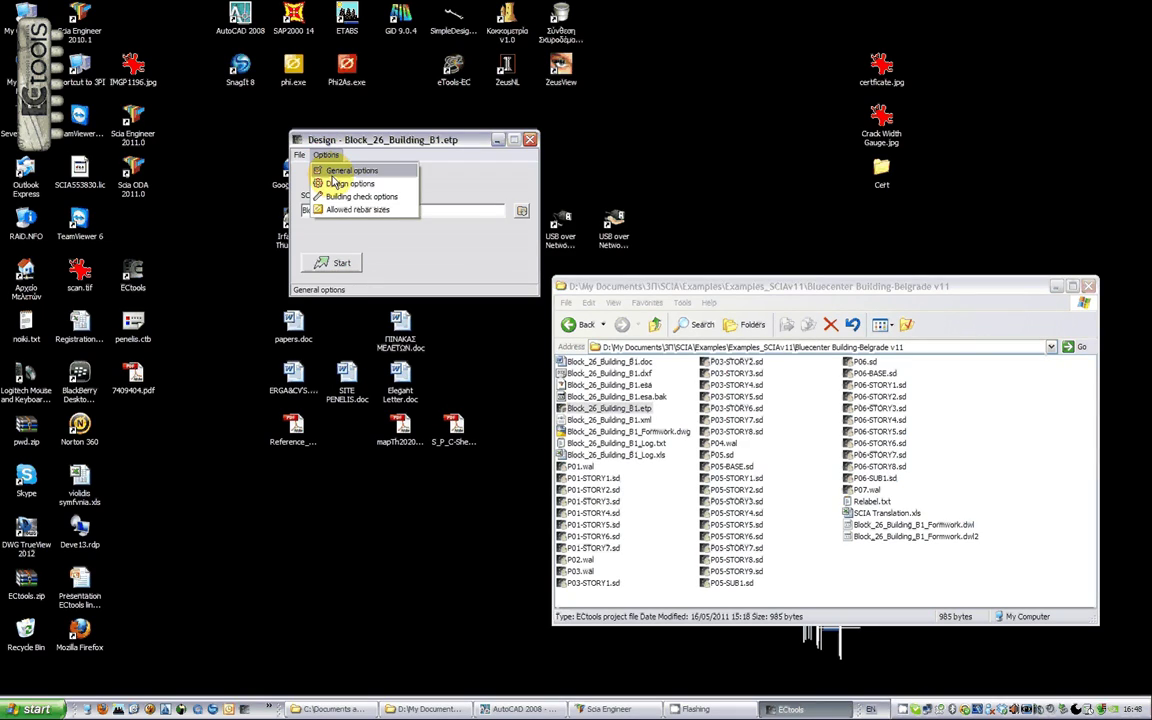
pyautogui.click(326, 155)
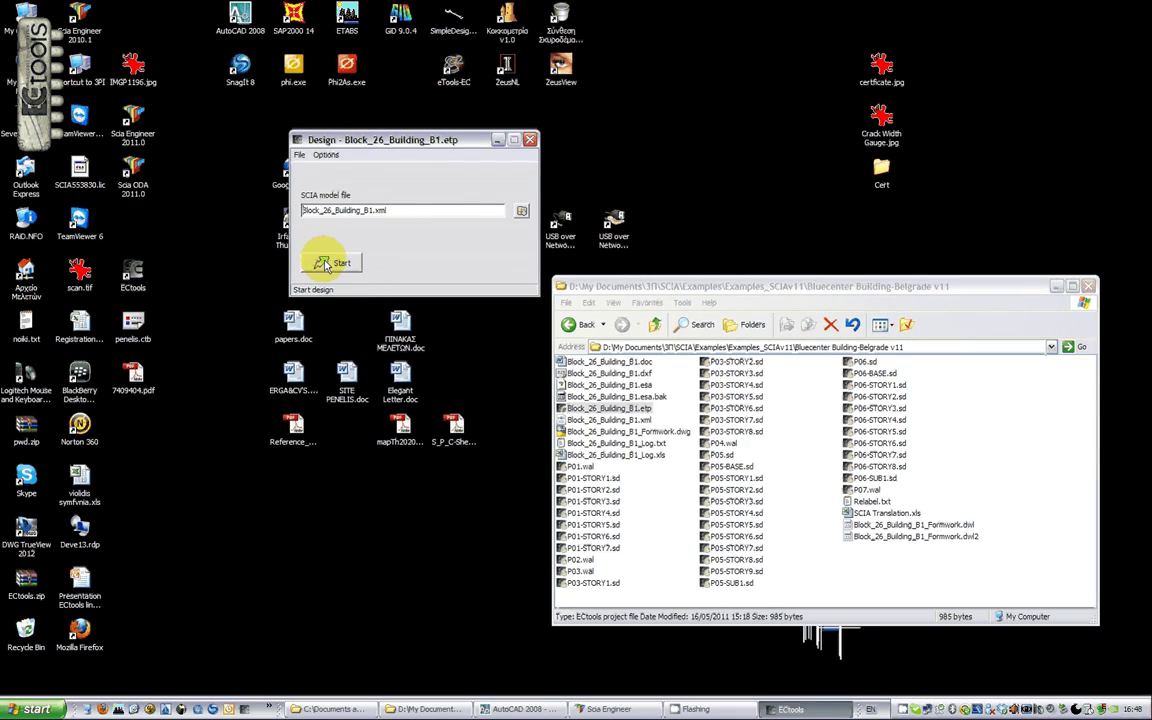
pyautogui.click(325, 265)
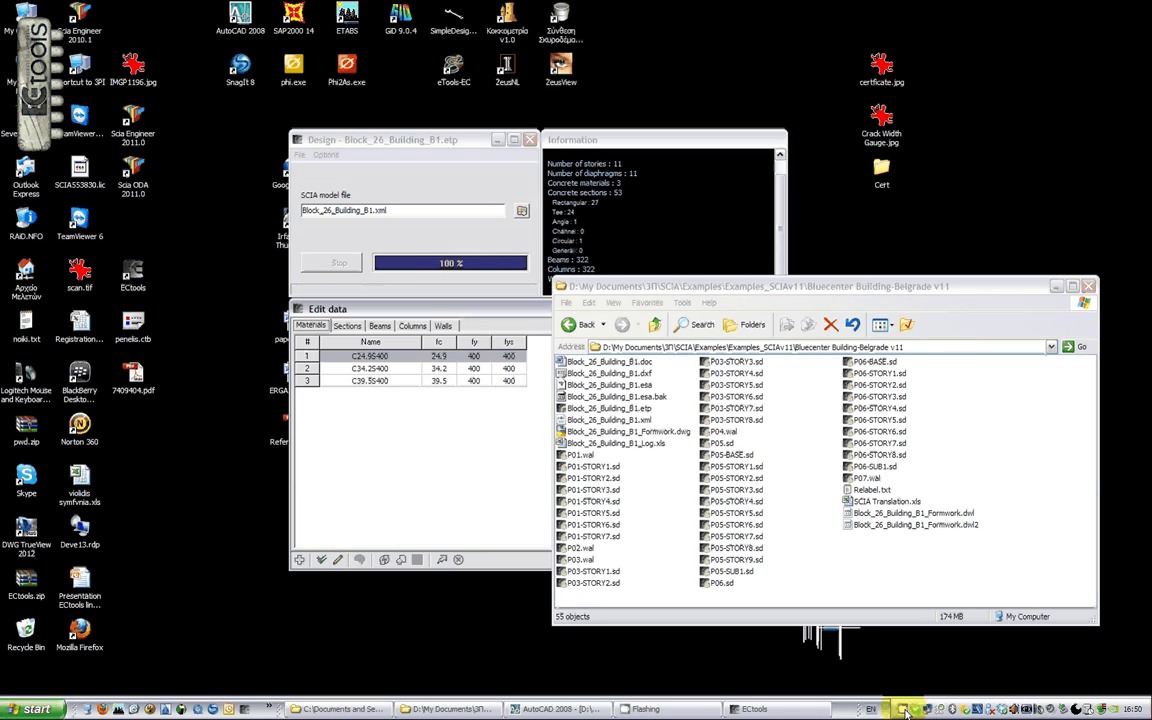
# Step: Review the imported sections, beams, columns and walls tables, including the general P05 and P06 wall sections at the end of the section list
pyautogui.click(514, 309)
pyautogui.click(348, 327)
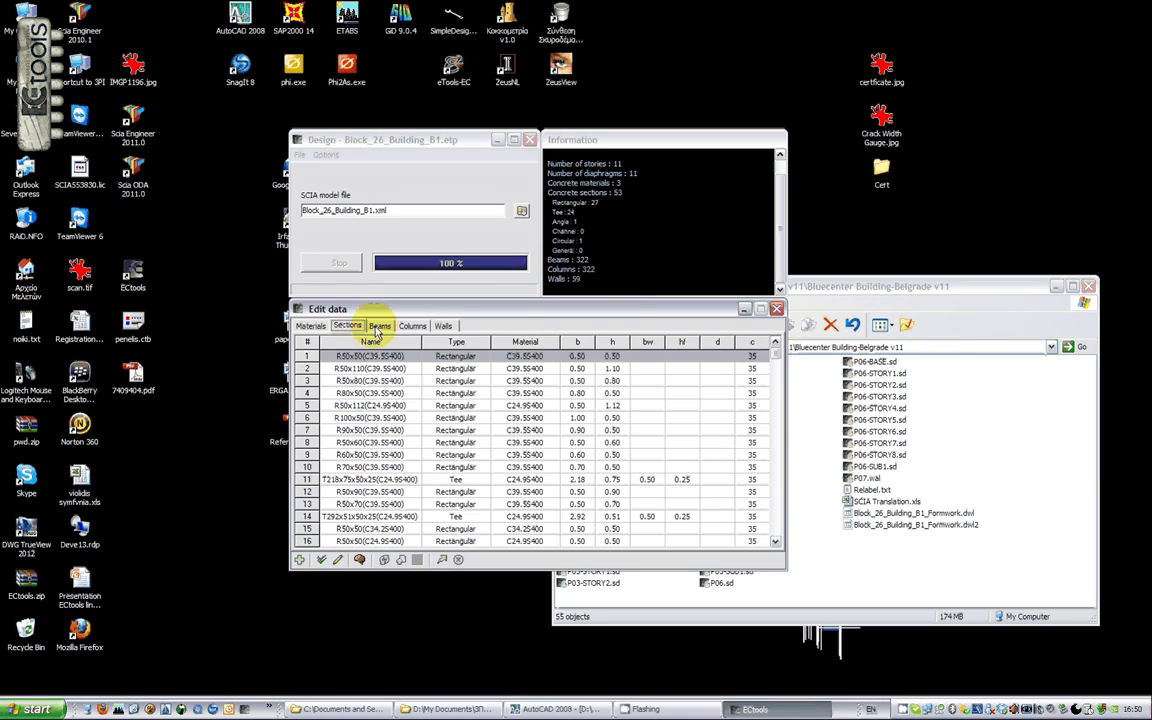
pyautogui.click(380, 326)
pyautogui.click(412, 326)
pyautogui.click(442, 326)
pyautogui.click(347, 326)
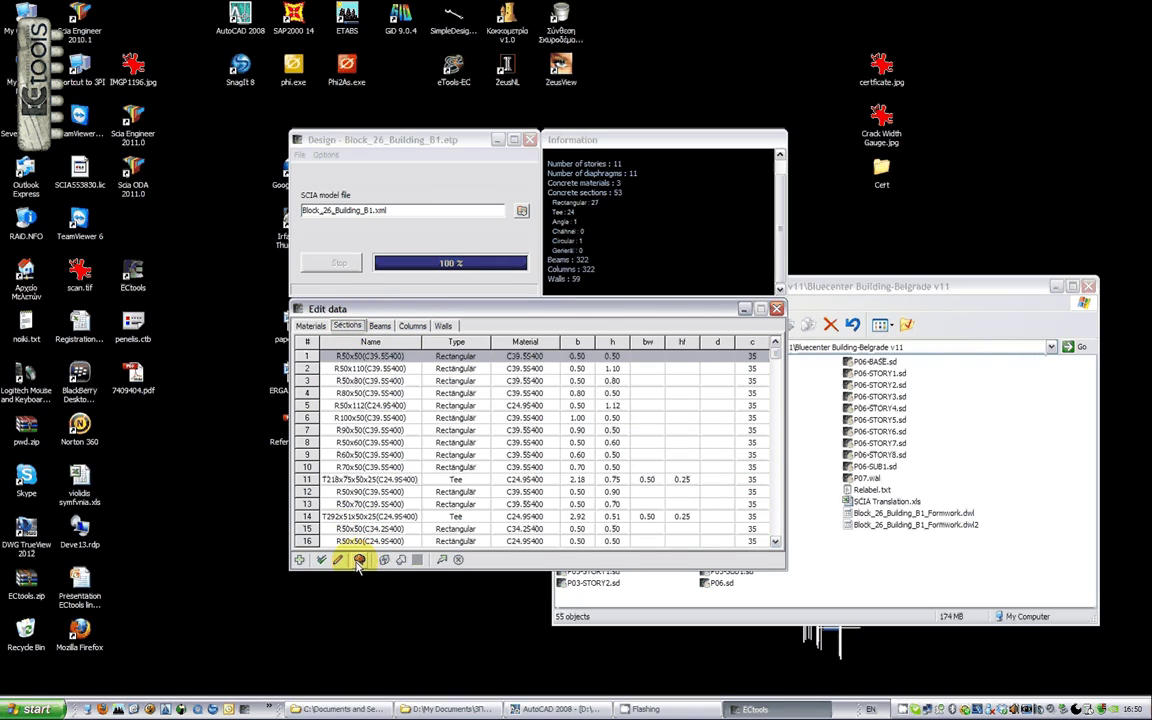
pyautogui.moveTo(775, 352); pyautogui.dragTo(775, 530)
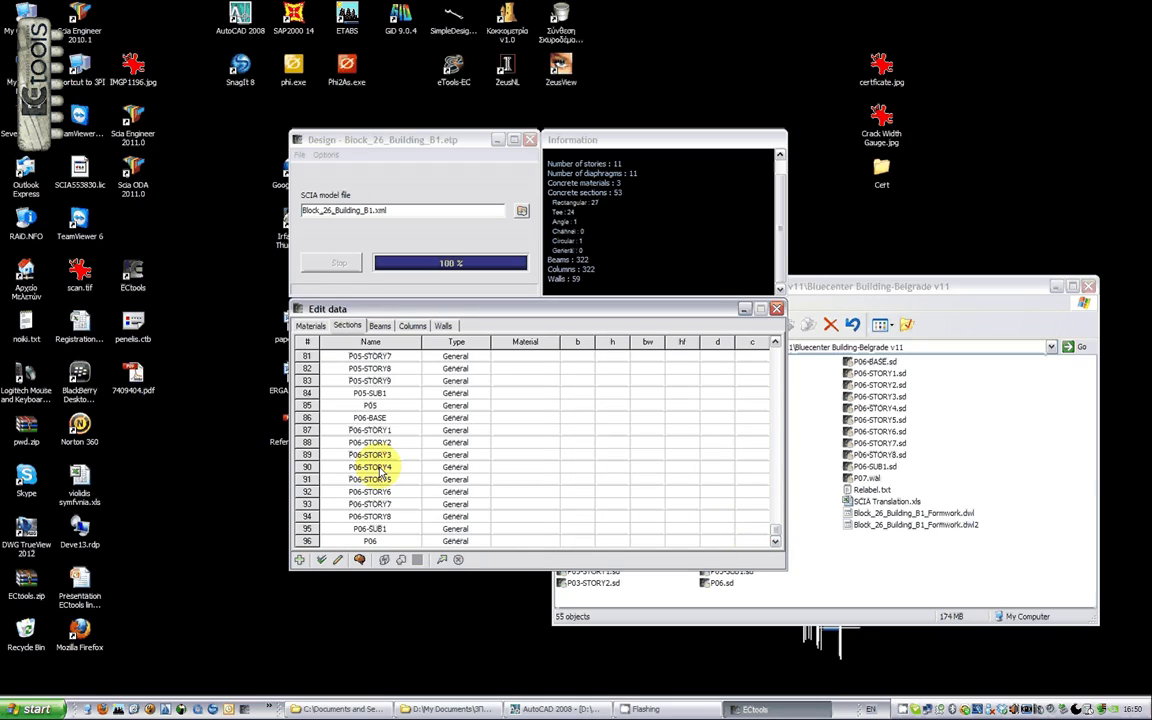
# Step: Open the general wall section P06-STORY1 from the sections table to inspect its geometry and rebar layout, and close it
pyautogui.click(378, 417)
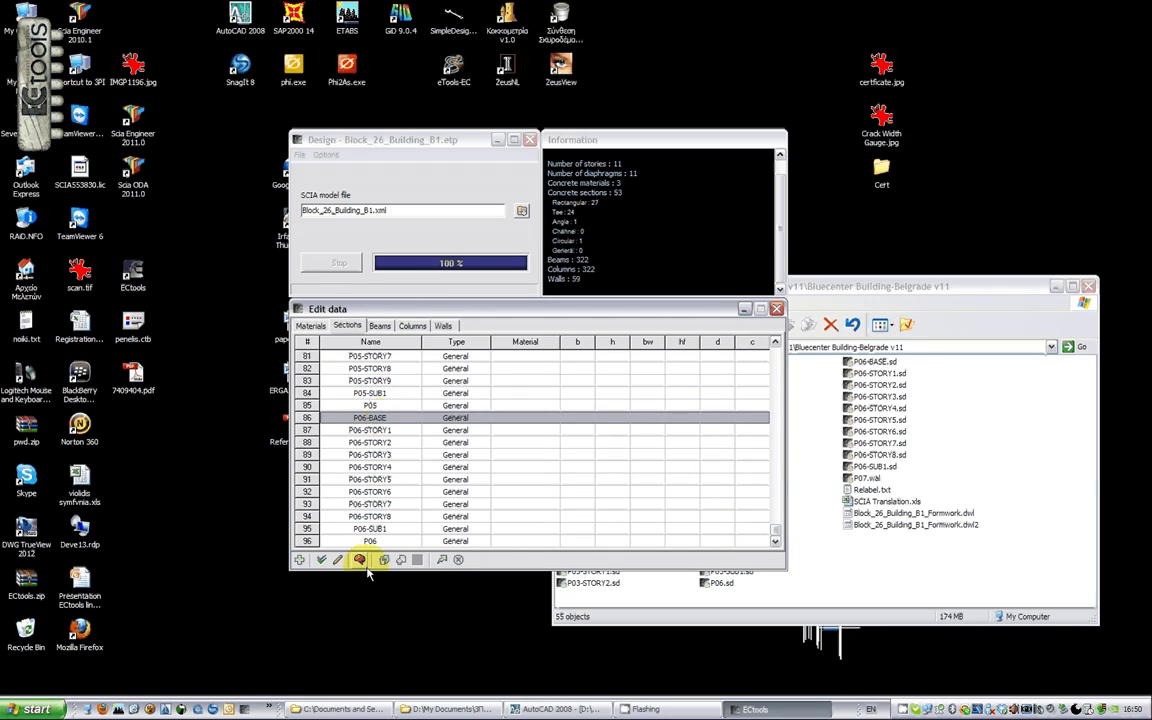
pyautogui.click(392, 431)
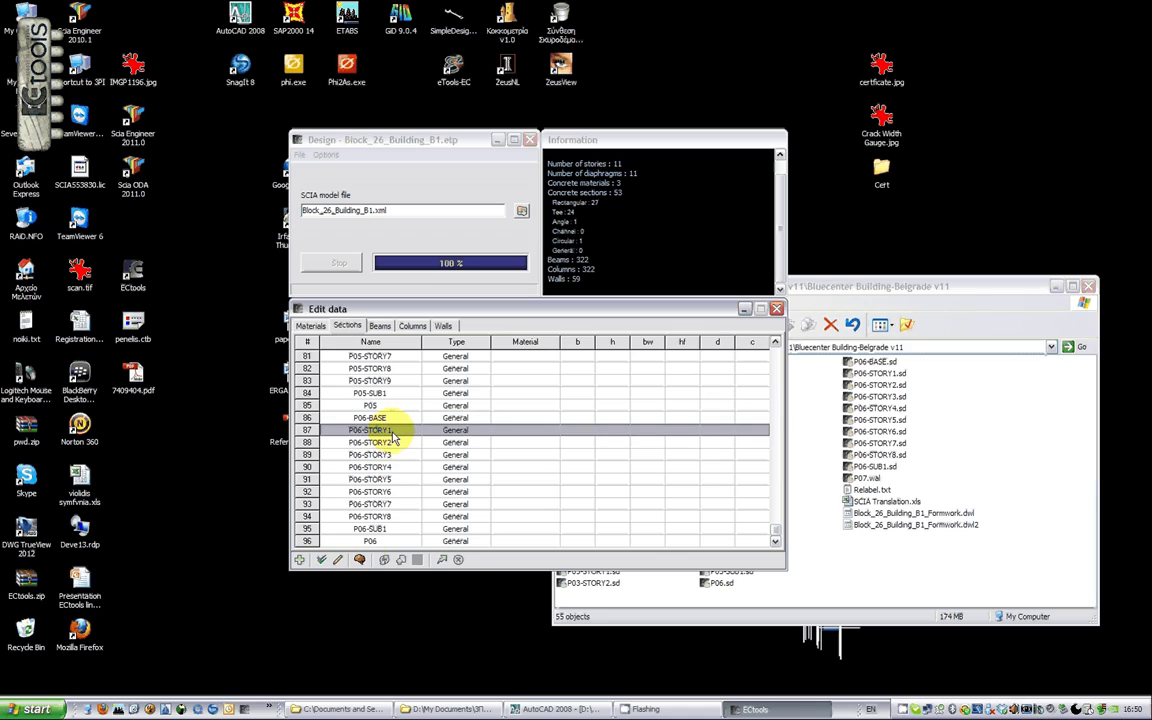
pyautogui.click(362, 556)
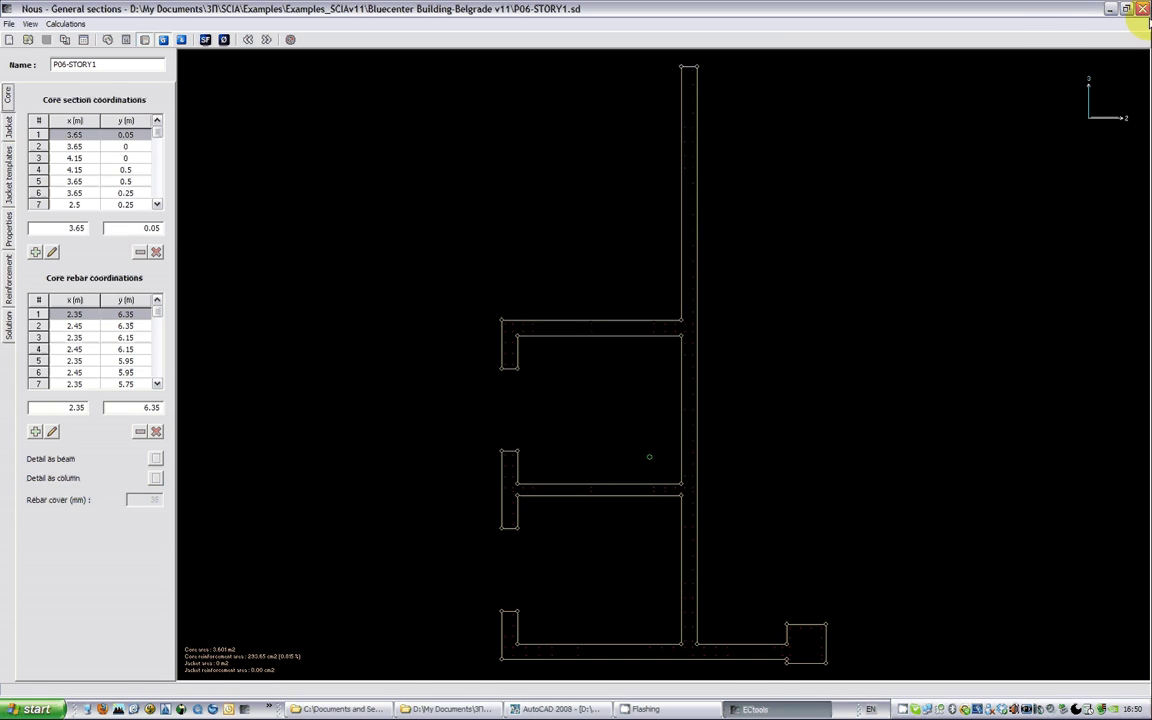
pyautogui.click(1142, 9)
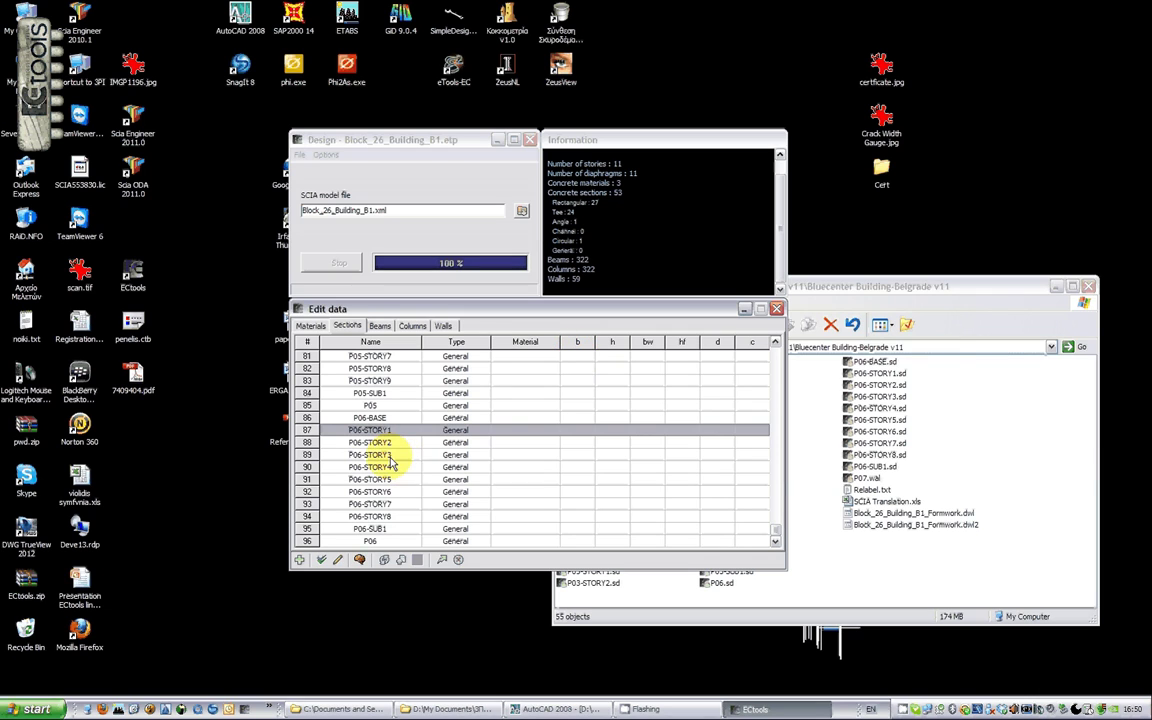
# Step: Move through the section list to P05-STORY8, open its general section geometry for inspection, and close it
pyautogui.press('Down')
pyautogui.press('Down')
pyautogui.press('Down')
pyautogui.press('Down')
pyautogui.press('Down')
pyautogui.press('Down')
pyautogui.press('Down')
pyautogui.press('Down')
pyautogui.press('Down')
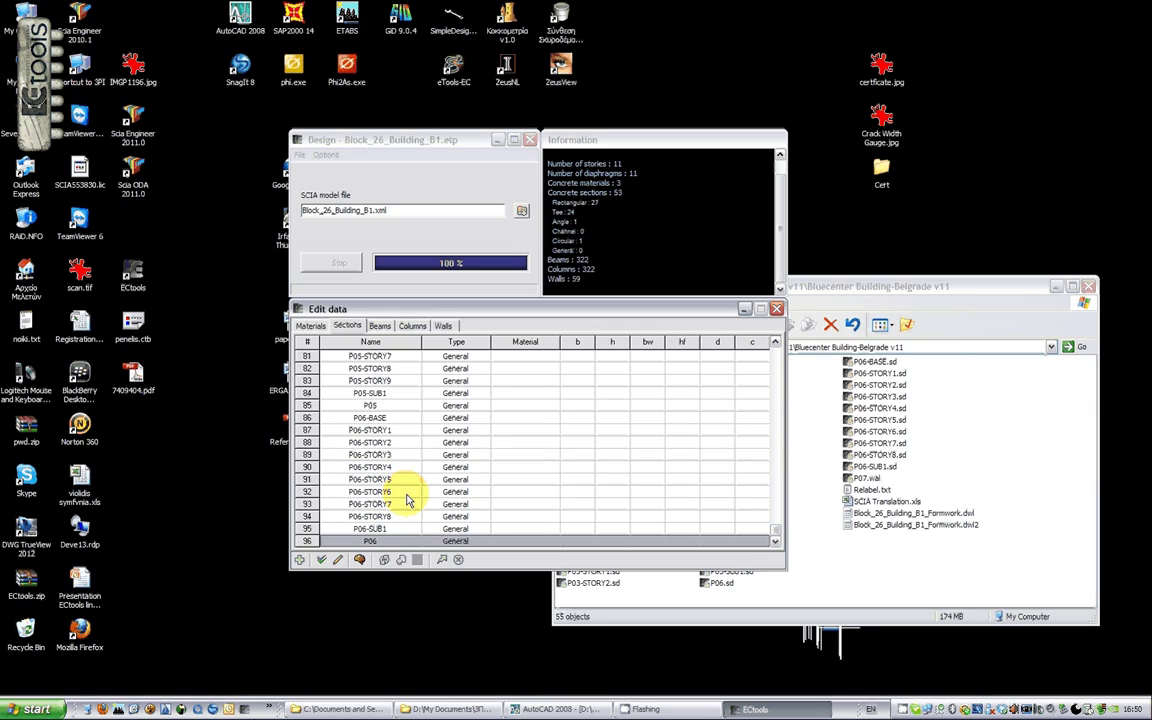
pyautogui.press('Up')
pyautogui.press('Up')
pyautogui.press('Up')
pyautogui.press('Up')
pyautogui.press('Up')
pyautogui.press('Up')
pyautogui.press('Up')
pyautogui.press('Up')
pyautogui.press('Up')
pyautogui.press('Up')
pyautogui.press('Up')
pyautogui.press('Up')
pyautogui.press('Up')
pyautogui.press('Up')
pyautogui.click(360, 559)
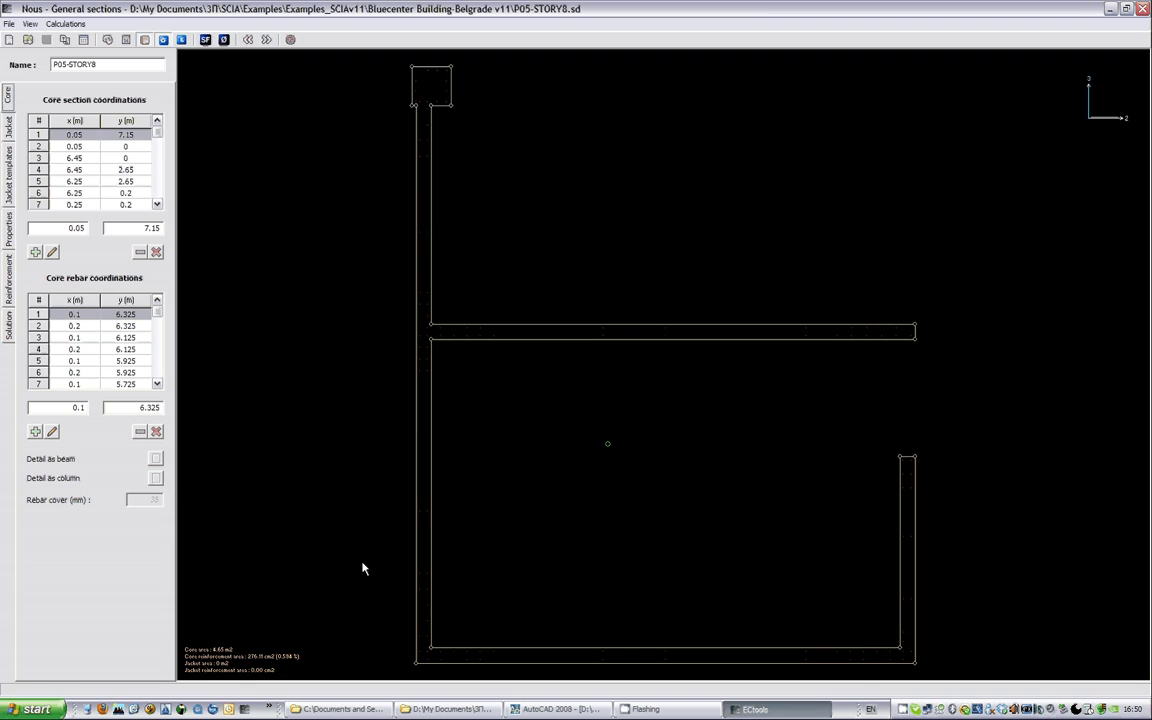
pyautogui.click(107, 42)
pyautogui.hotkey('alt', 'F4')
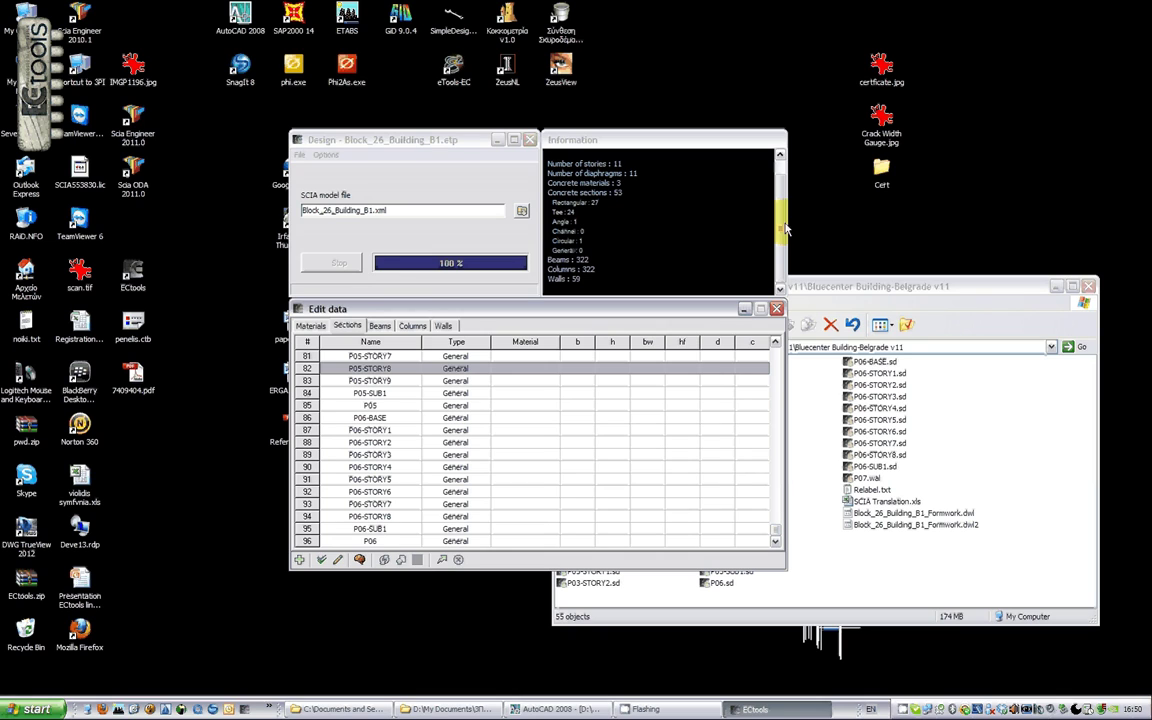
# Step: Continue the design run from the walls table and accept ADead, Live, EX and EY as the dead, live and seismic load cases
pyautogui.click(449, 328)
pyautogui.click(400, 560)
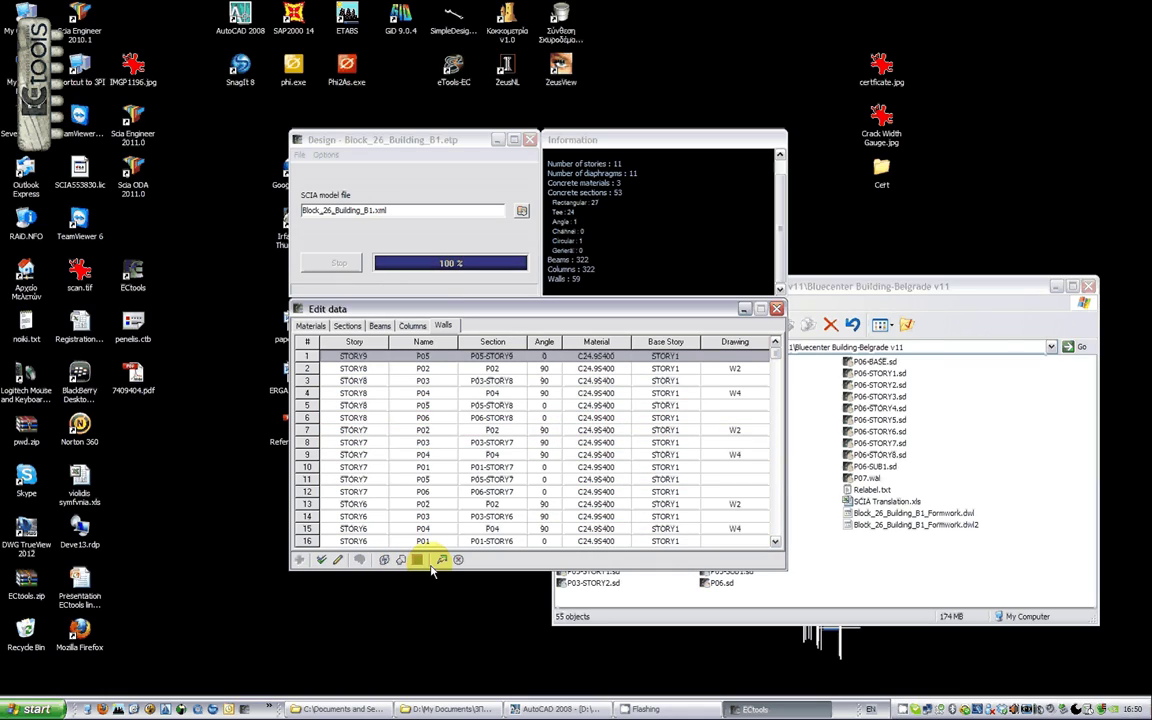
pyautogui.click(441, 560)
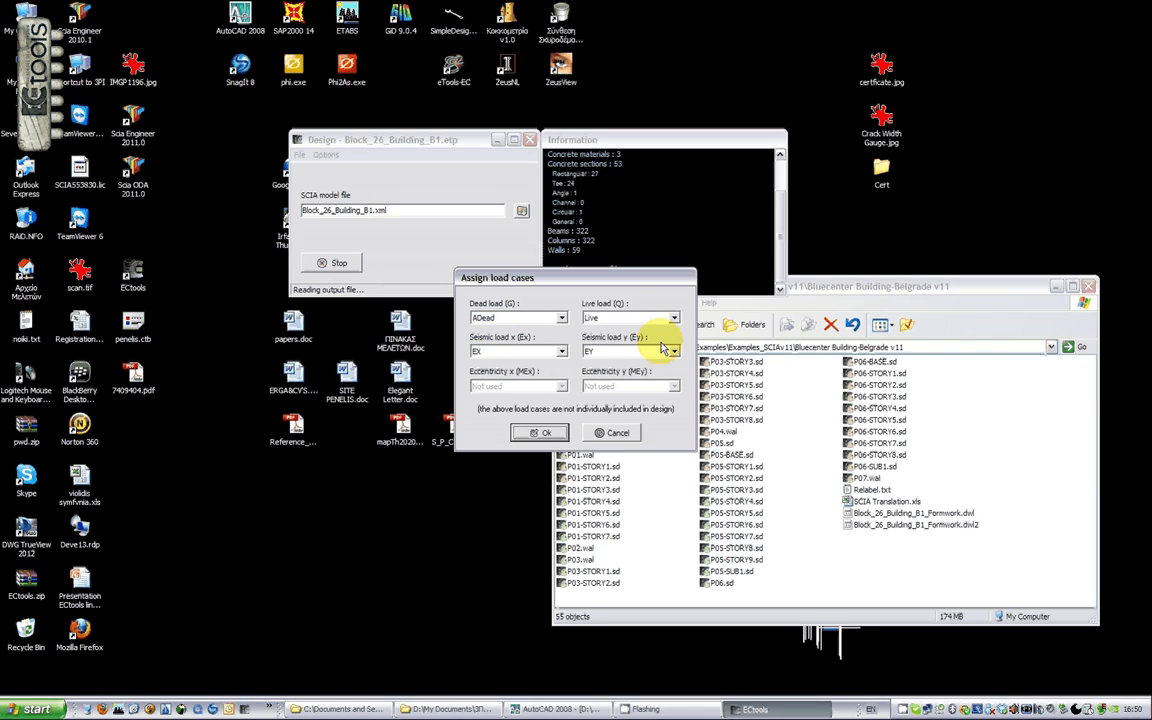
pyautogui.click(540, 432)
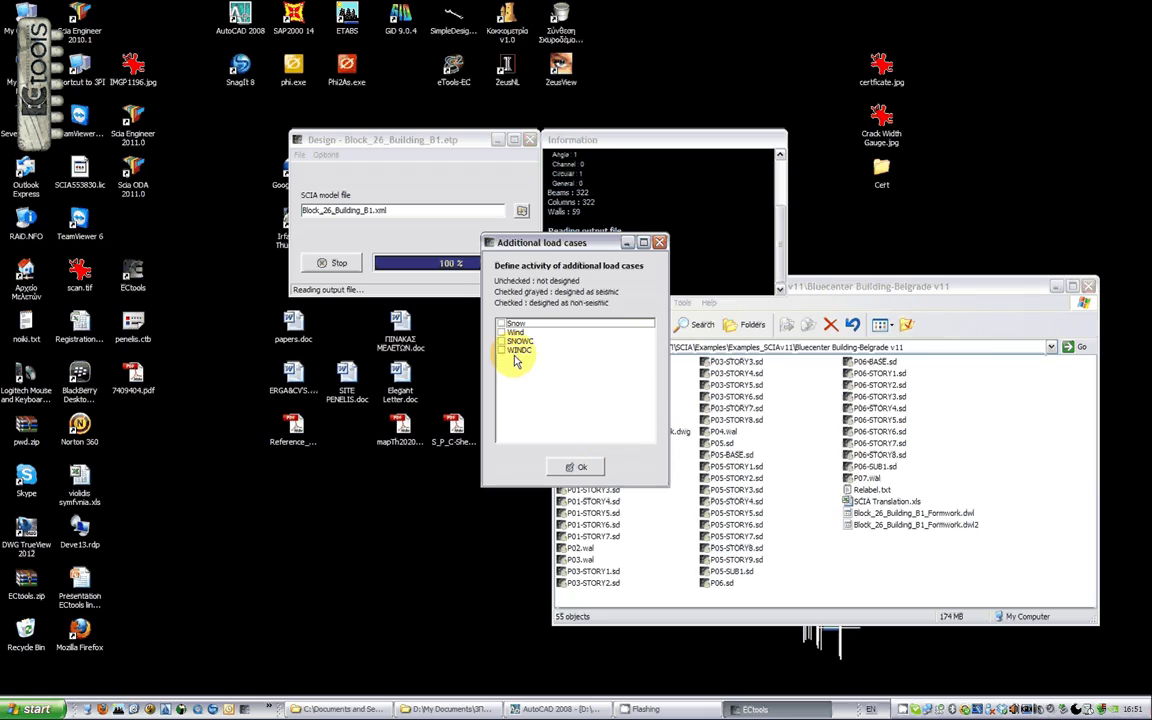
# Step: Activate the additional load cases SNOWC and WINDC as non-seismic and let the design run finish
pyautogui.click(502, 342)
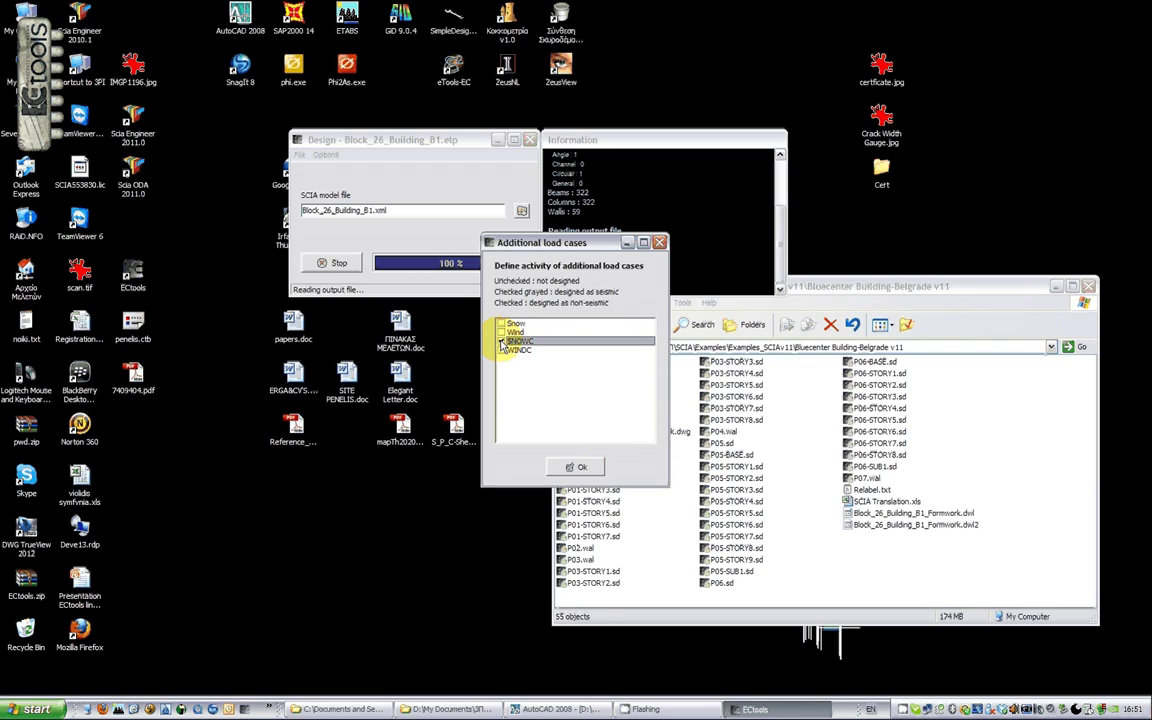
pyautogui.click(502, 350)
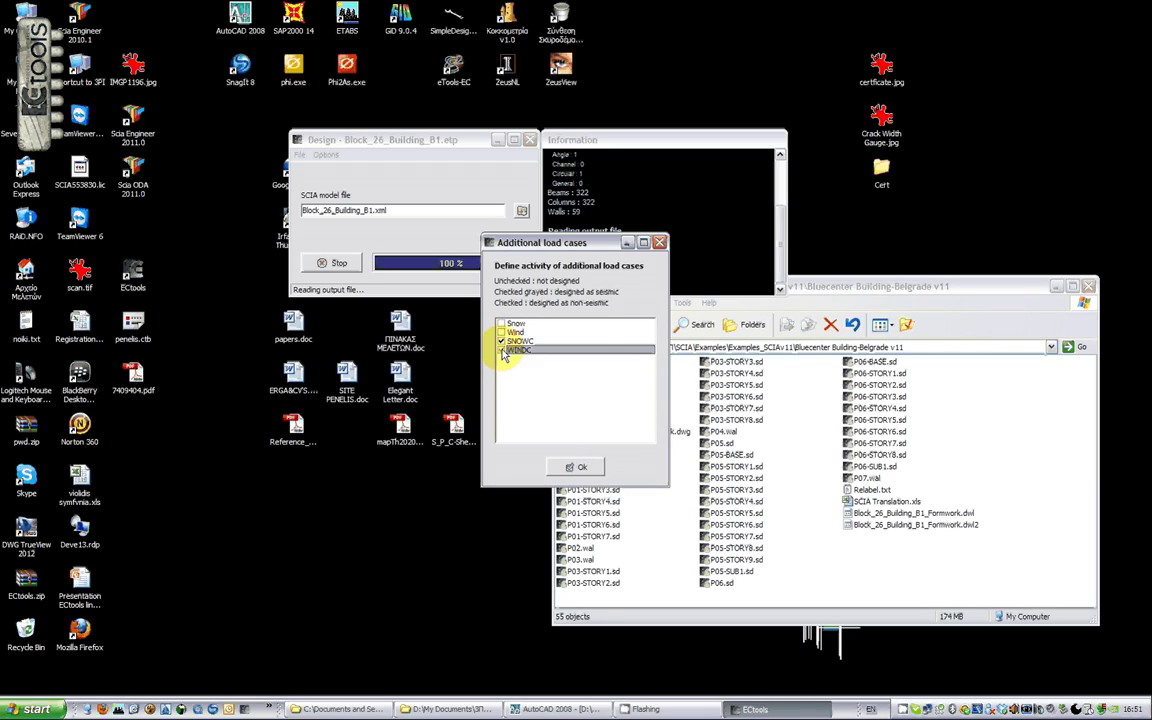
pyautogui.click(582, 468)
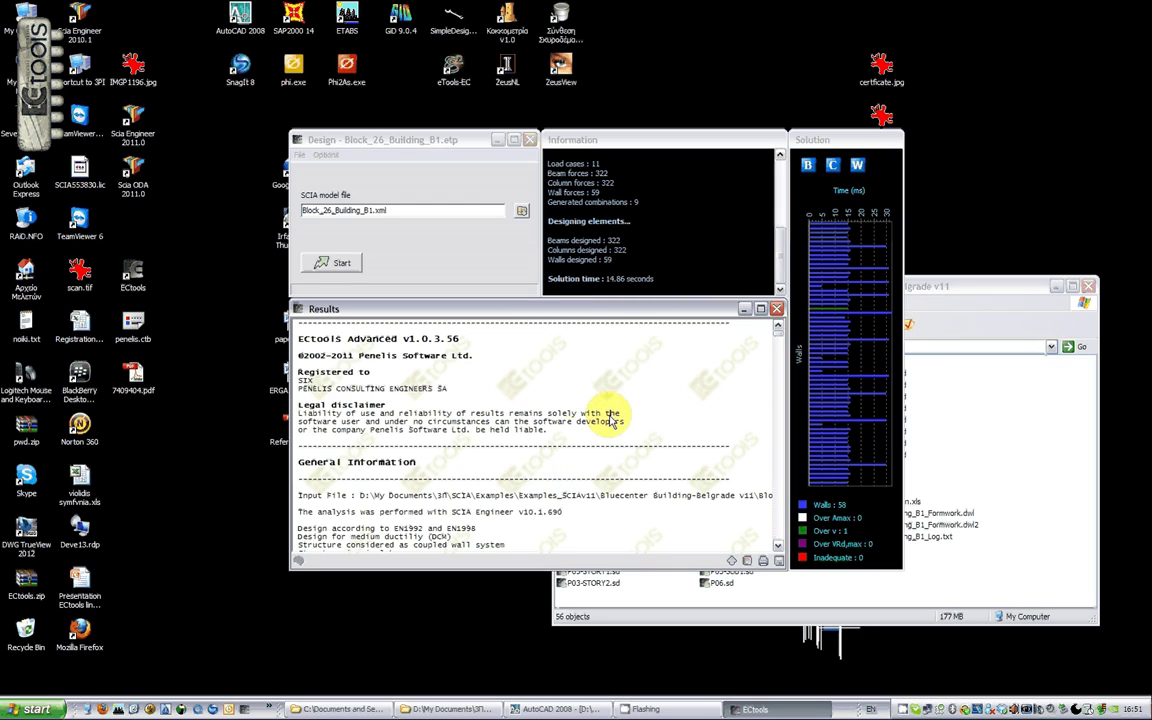
# Step: Review the results report from the general information through the story, diaphragm torsional sensitivity and element adequacy checks
pyautogui.scroll(-5, 681, 501)
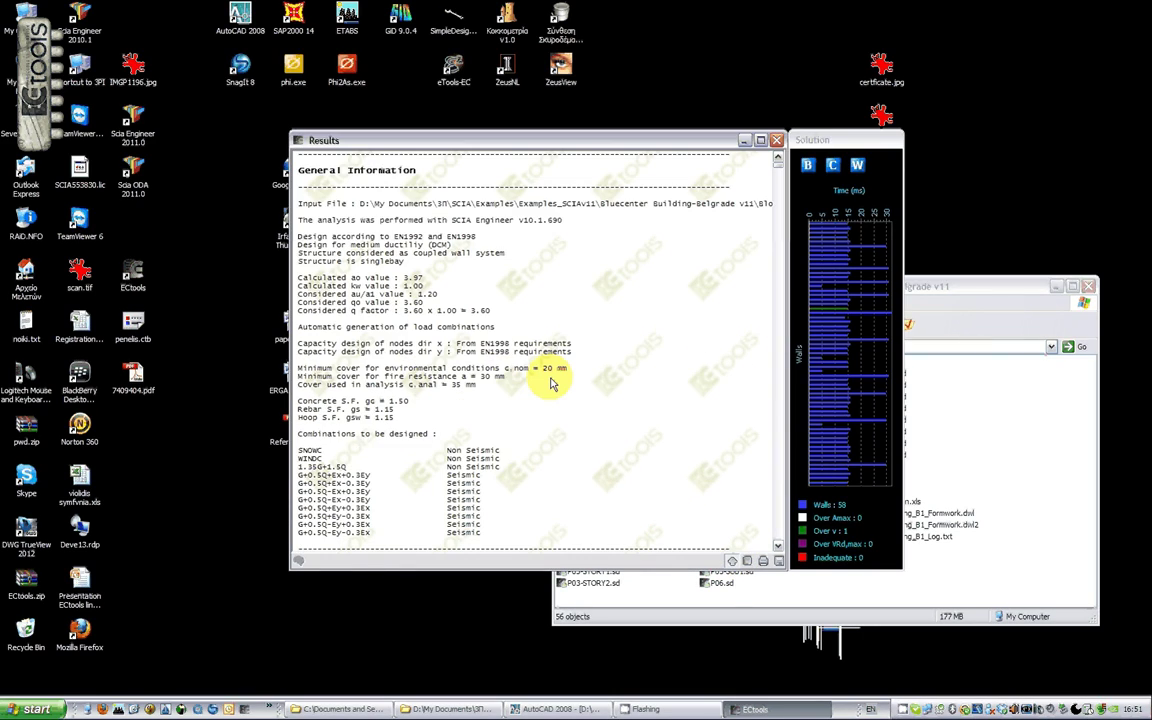
pyautogui.scroll(4, 460, 258)
pyautogui.scroll(-20, 460, 258)
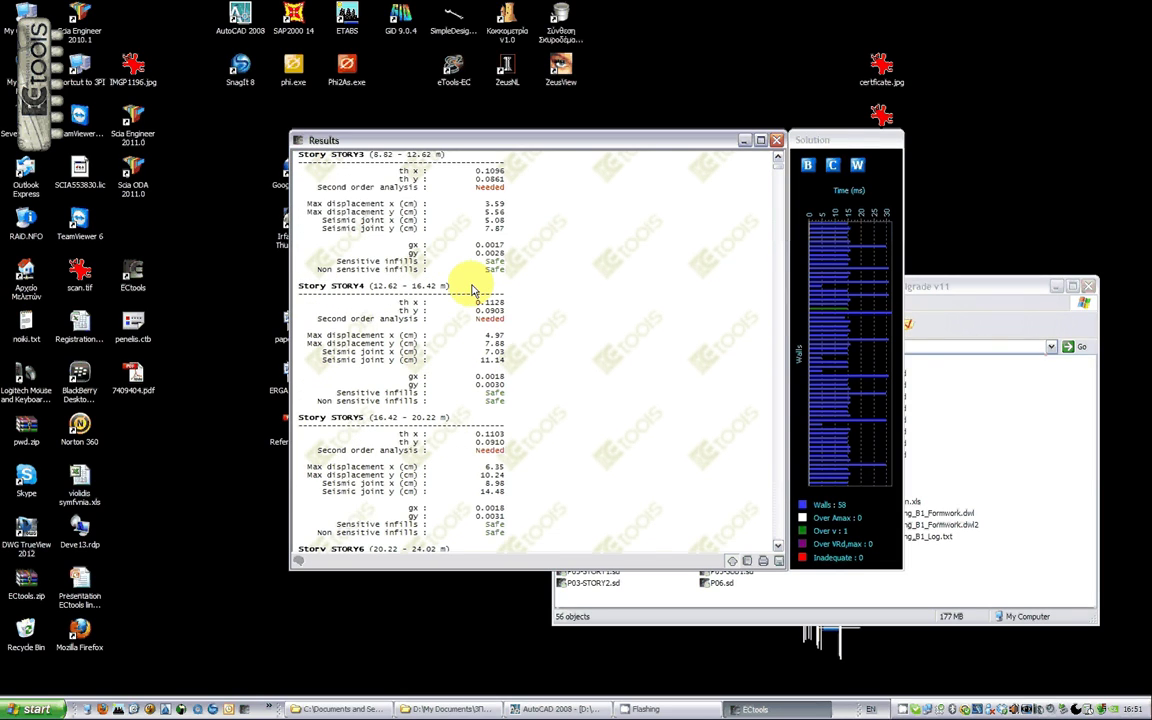
pyautogui.scroll(-20, 473, 290)
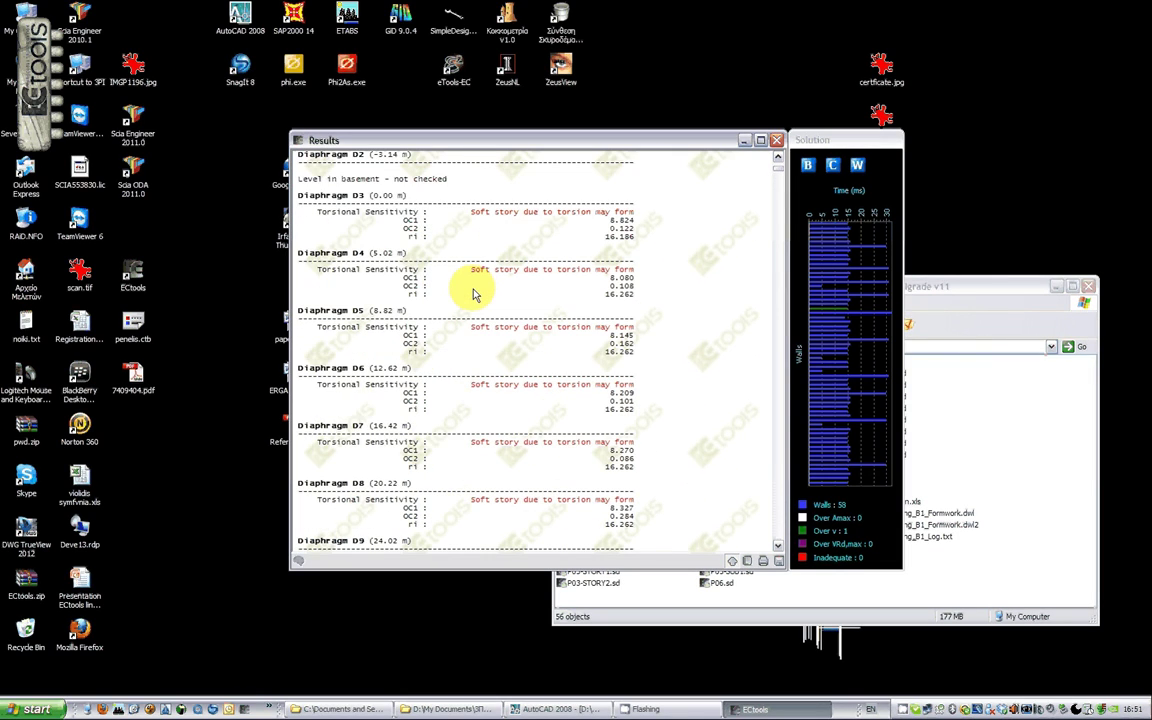
pyautogui.scroll(-20, 473, 296)
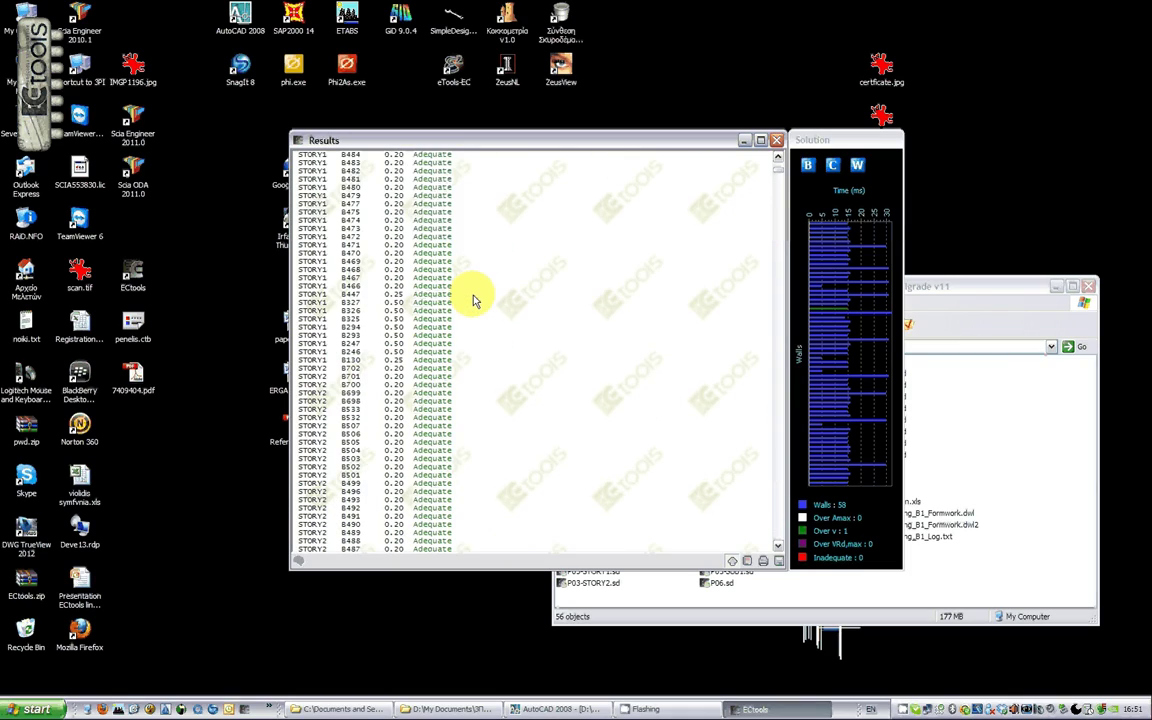
pyautogui.scroll(-20, 495, 320)
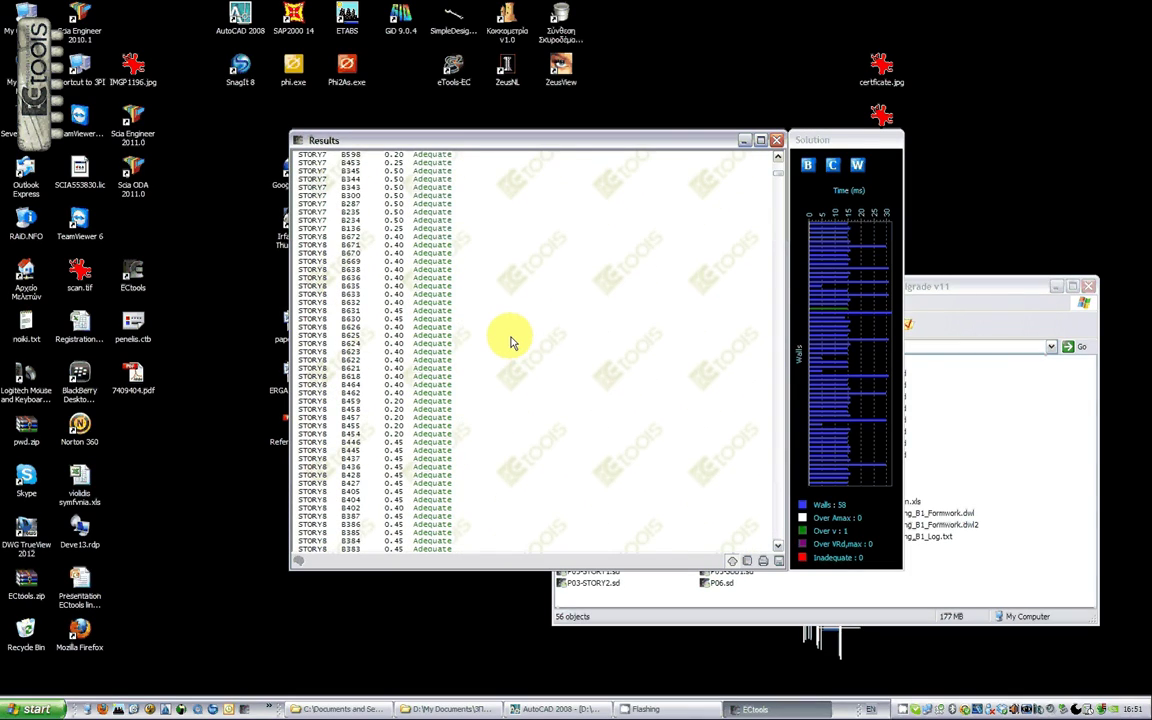
# Step: Show the beams in the solution chart and inspect the section solution of beam B294 on STORY1
pyautogui.click(808, 164)
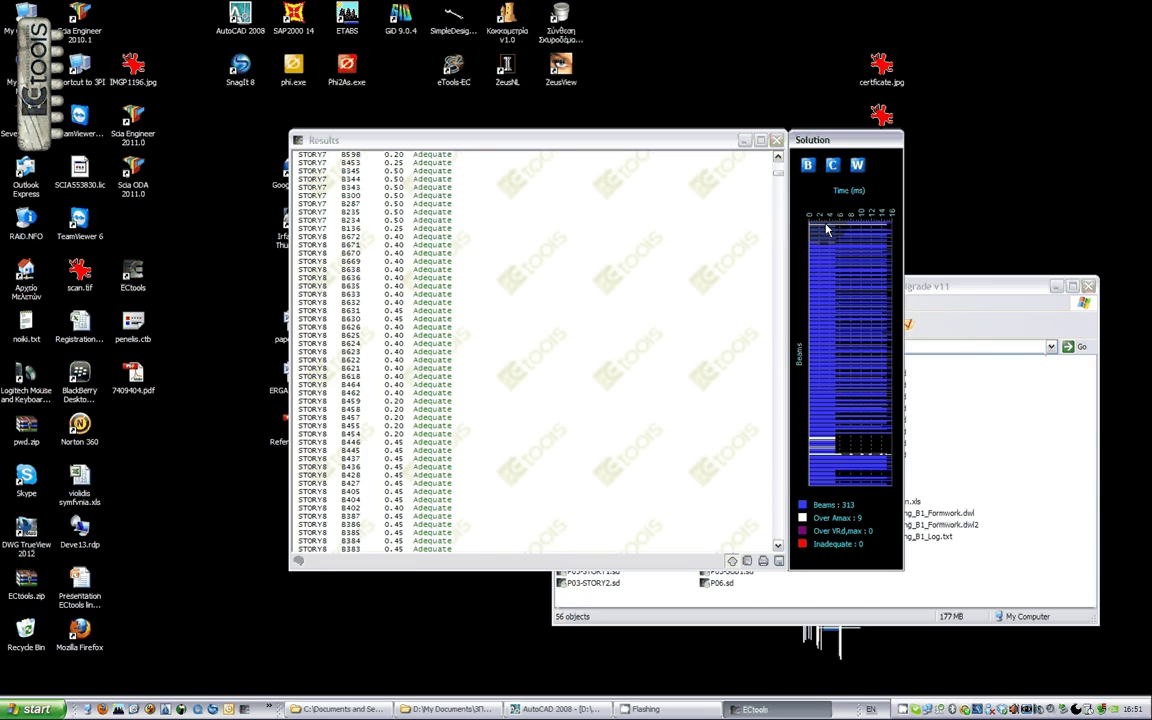
pyautogui.click(826, 260)
pyautogui.doubleClick(826, 260)
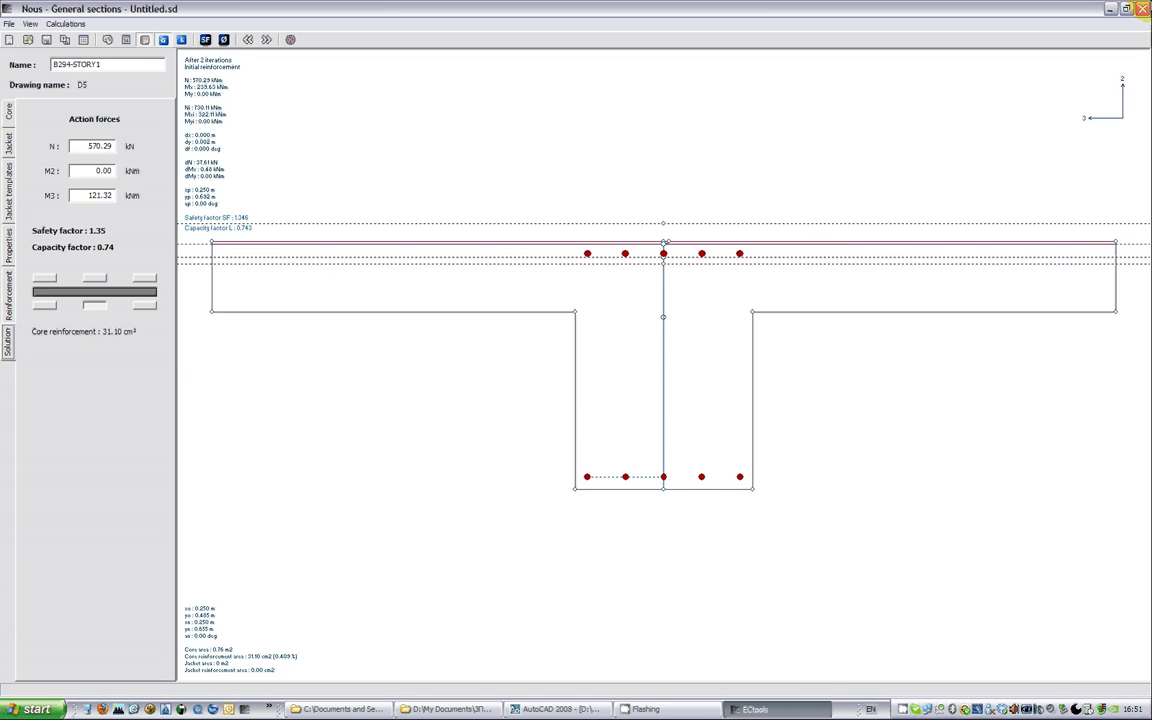
pyautogui.click(1146, 12)
# Step: Show the columns in the solution chart and inspect the section solutions of column B46 on BASE and column B111 on STORY1
pyautogui.click(832, 164)
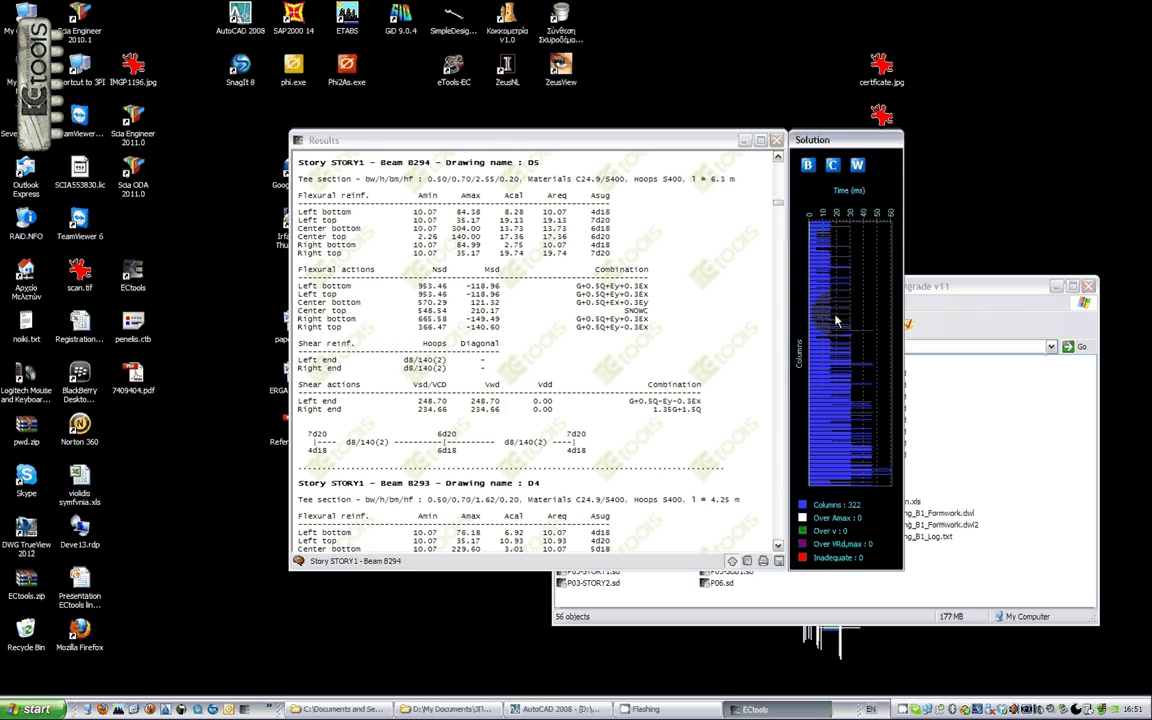
pyautogui.doubleClick(823, 298)
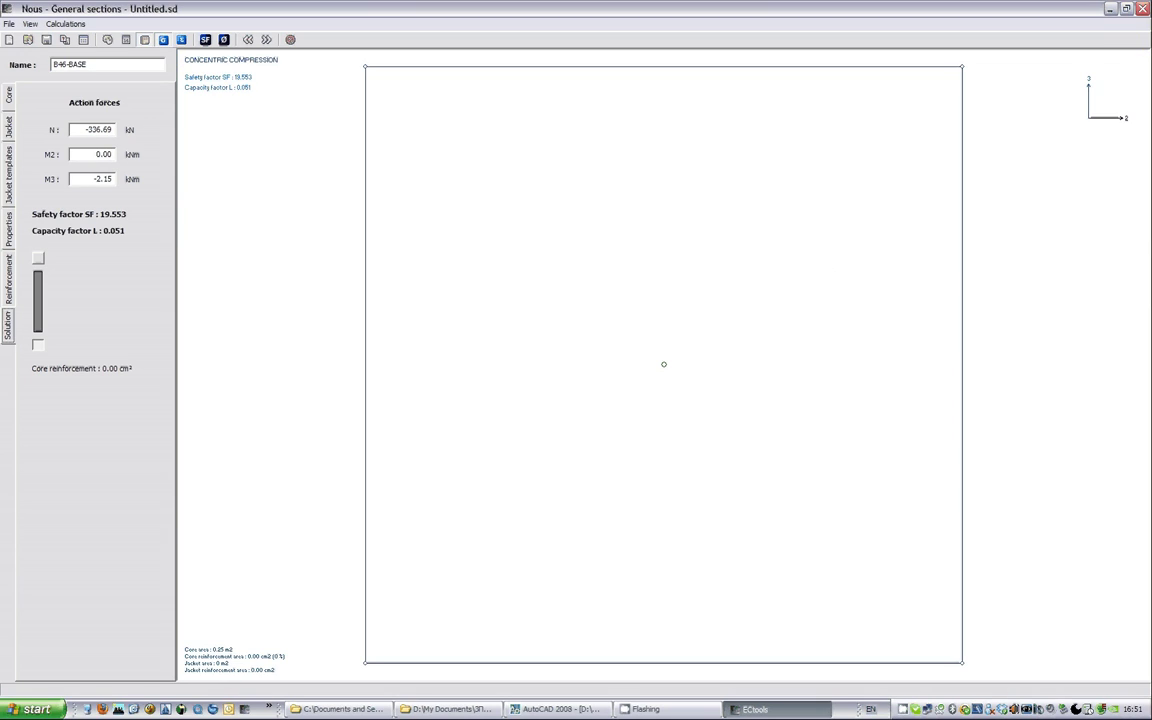
pyautogui.click(1142, 9)
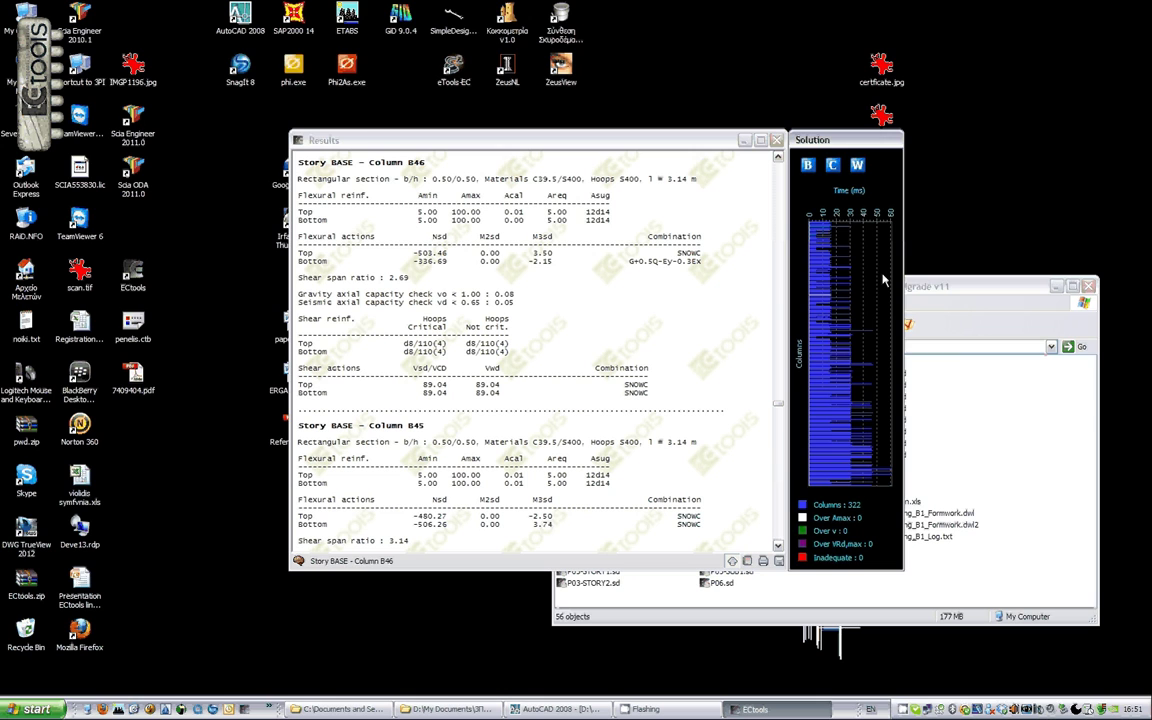
pyautogui.click(820, 316)
pyautogui.doubleClick(820, 316)
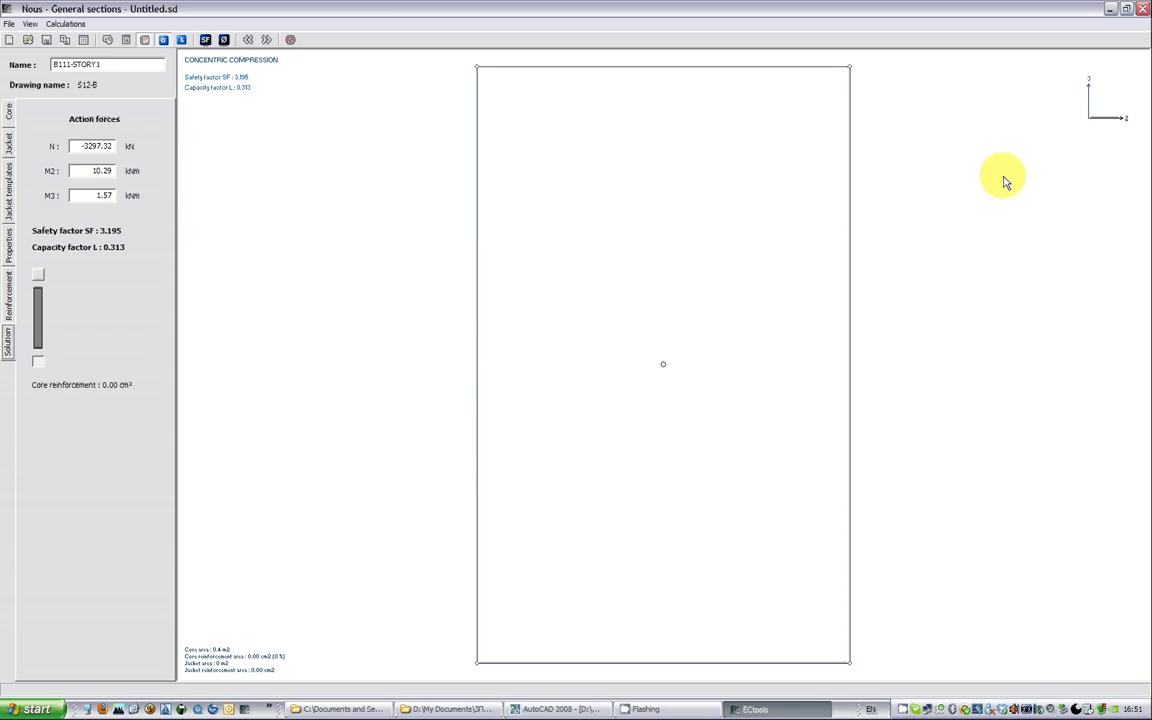
pyautogui.click(1142, 9)
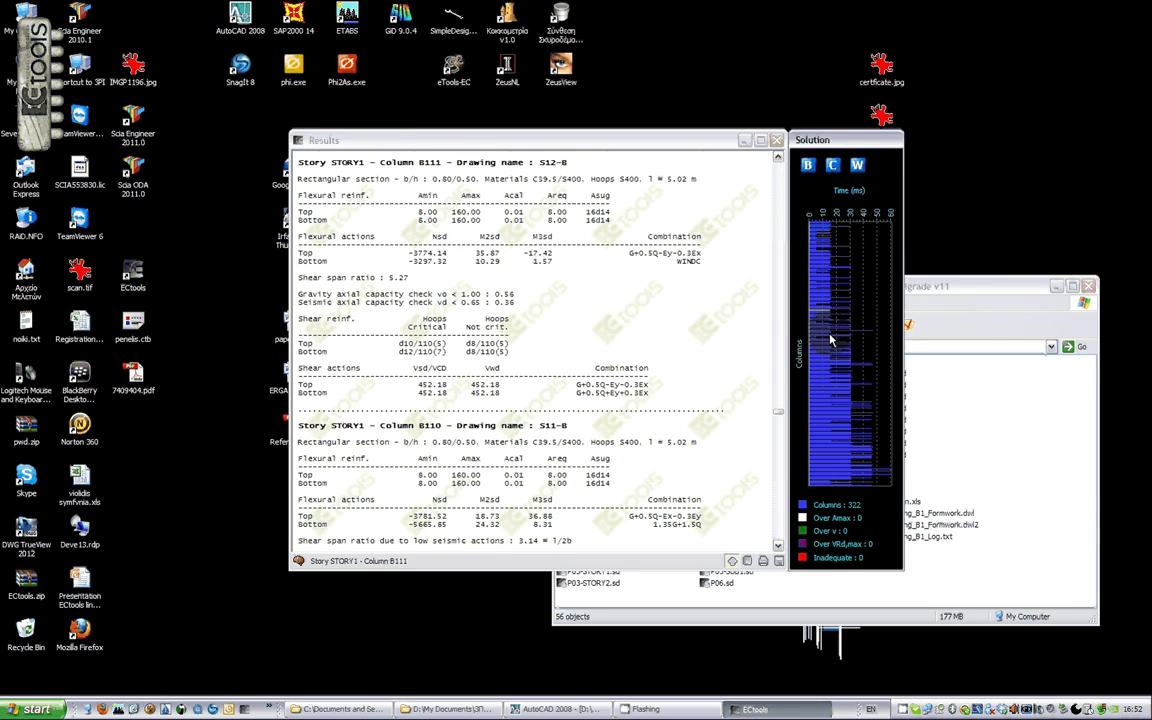
# Step: Inspect the section solution of column B231 on STORY2 on a black background, including its top end, and close it
pyautogui.doubleClick(830, 343)
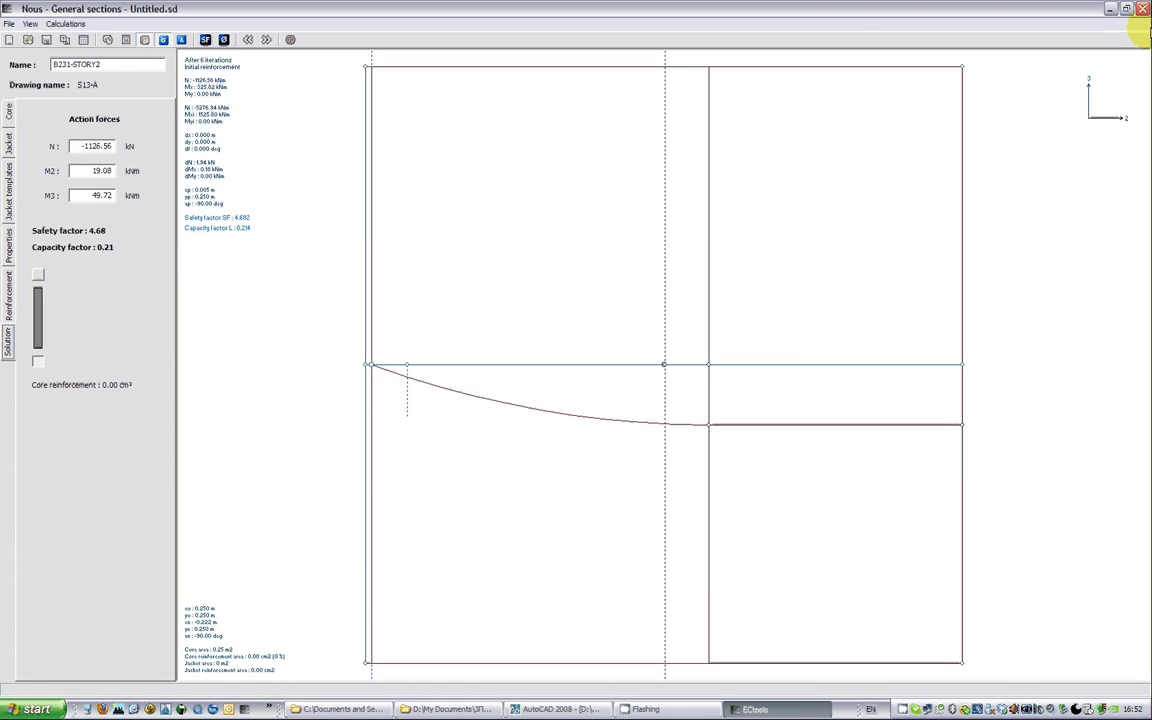
pyautogui.click(107, 40)
pyautogui.click(38, 272)
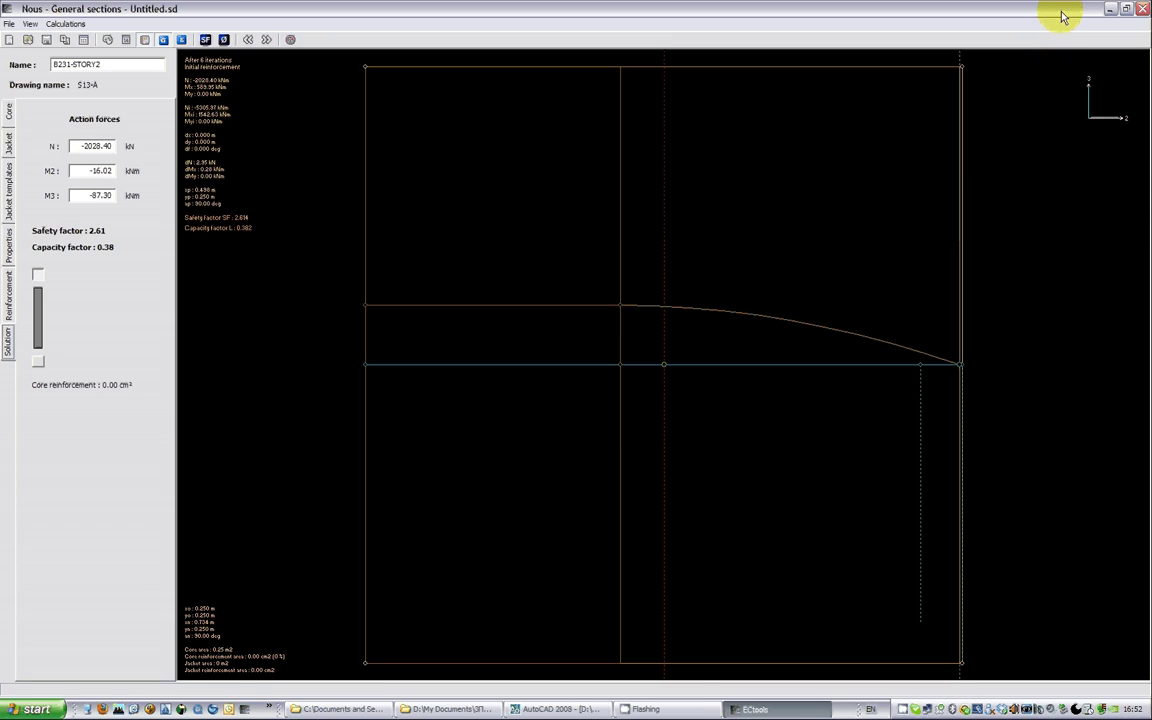
pyautogui.click(1142, 8)
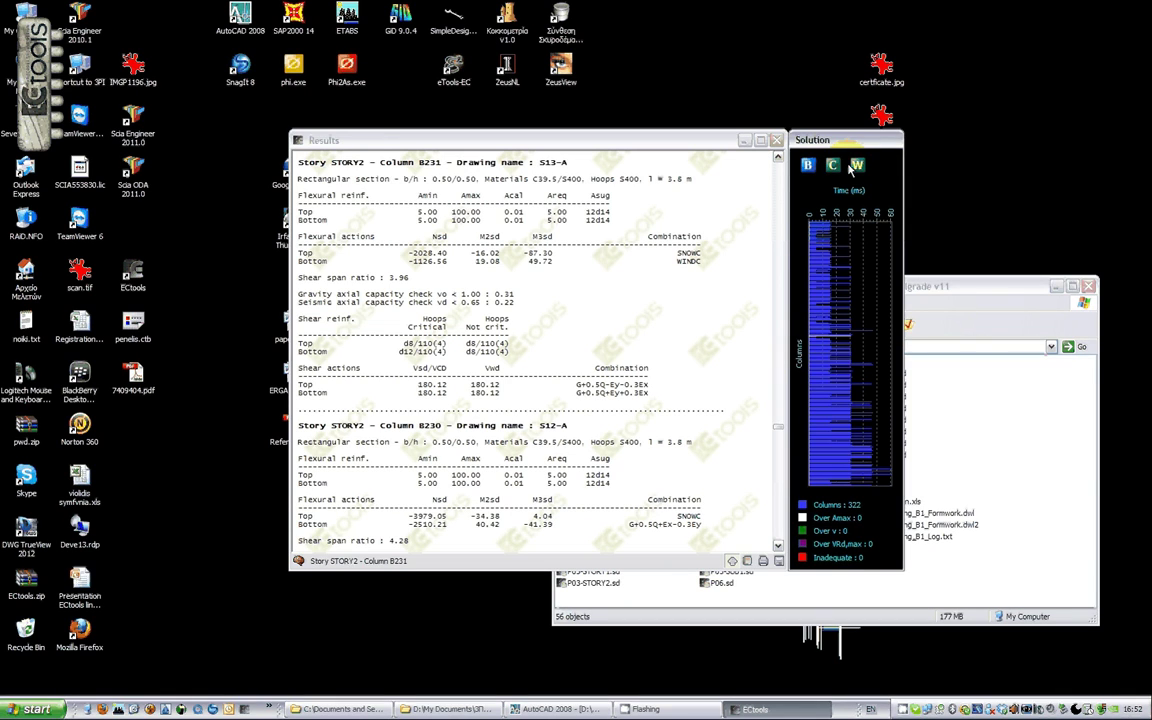
# Step: Show the walls in the solution chart, check wall P05 on STORY2, and inspect the section solution of wall P02 on STORY1
pyautogui.click(834, 306)
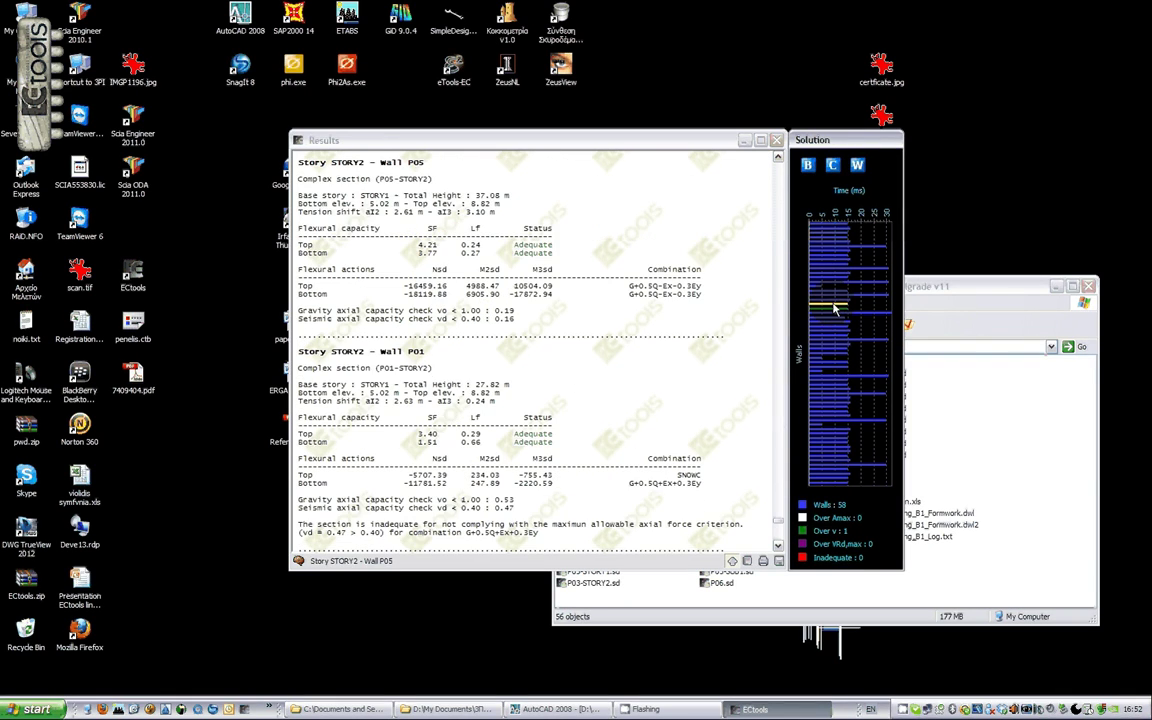
pyautogui.click(834, 294)
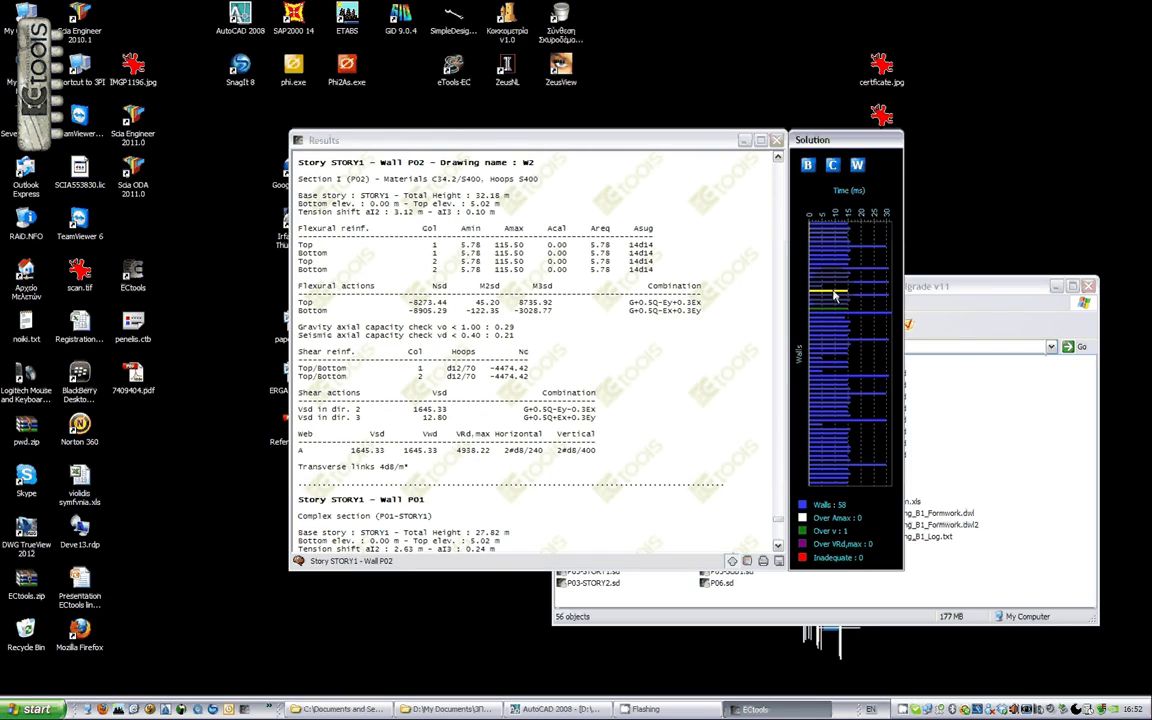
pyautogui.doubleClick(834, 294)
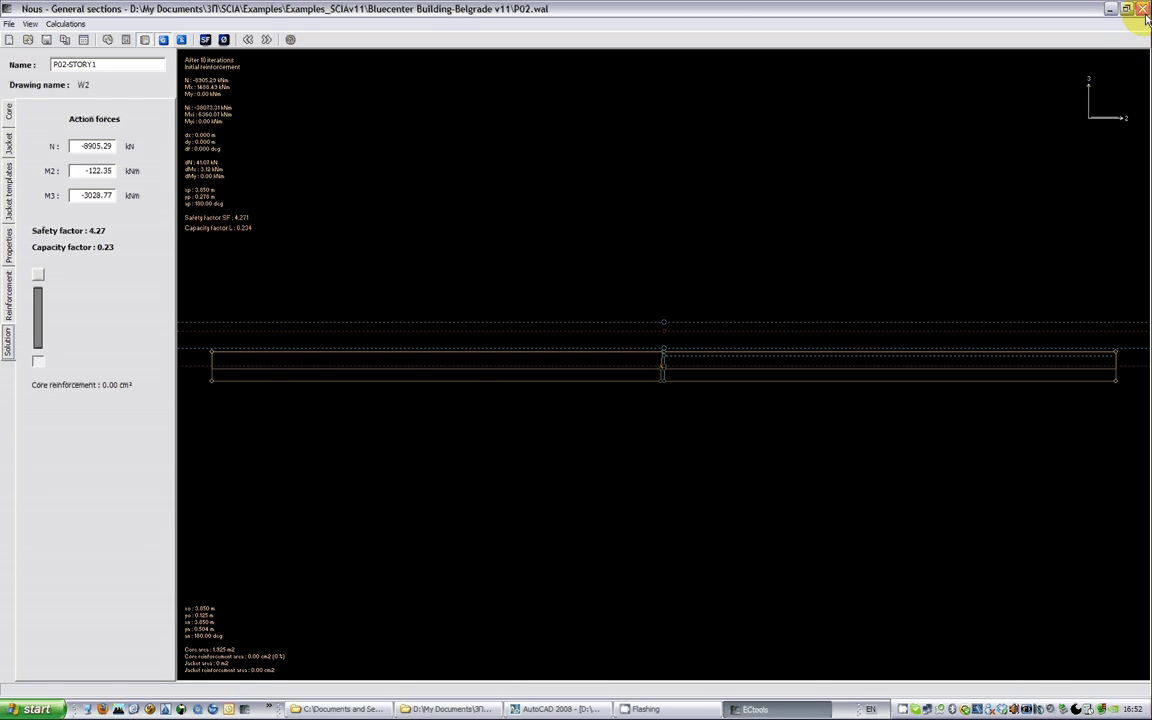
pyautogui.click(1143, 8)
# Step: Inspect the section solutions of walls P03 and P04 on STORY1 from the solution chart
pyautogui.click(818, 291)
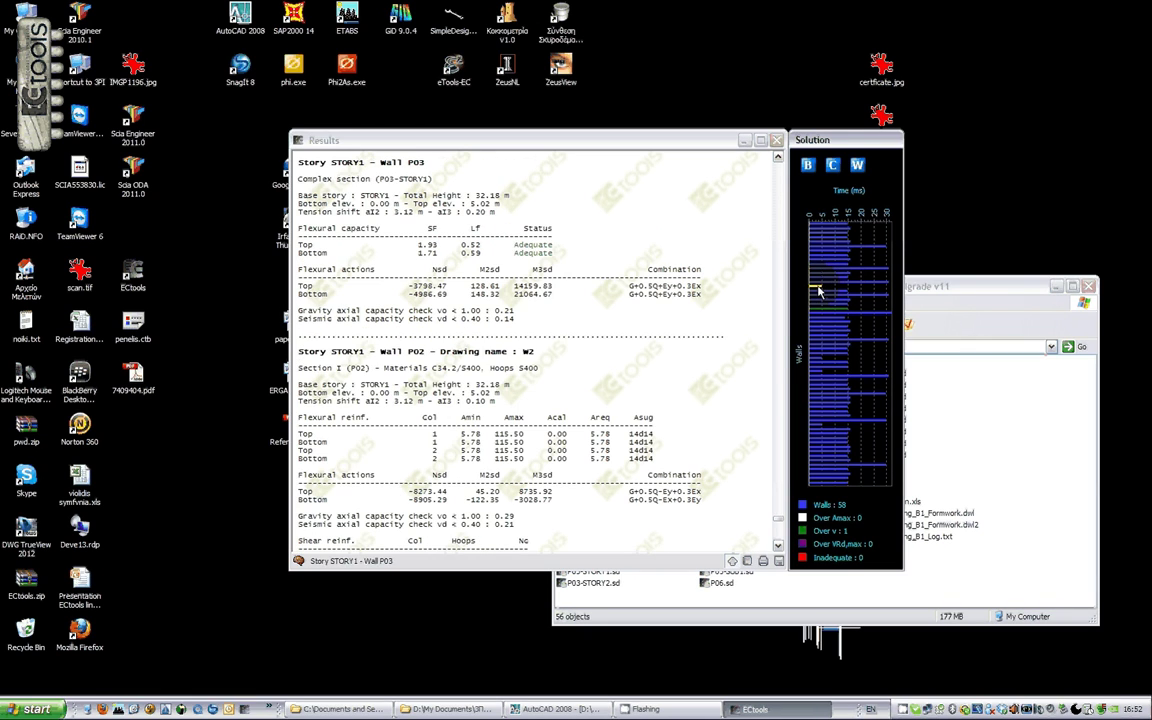
pyautogui.doubleClick(818, 291)
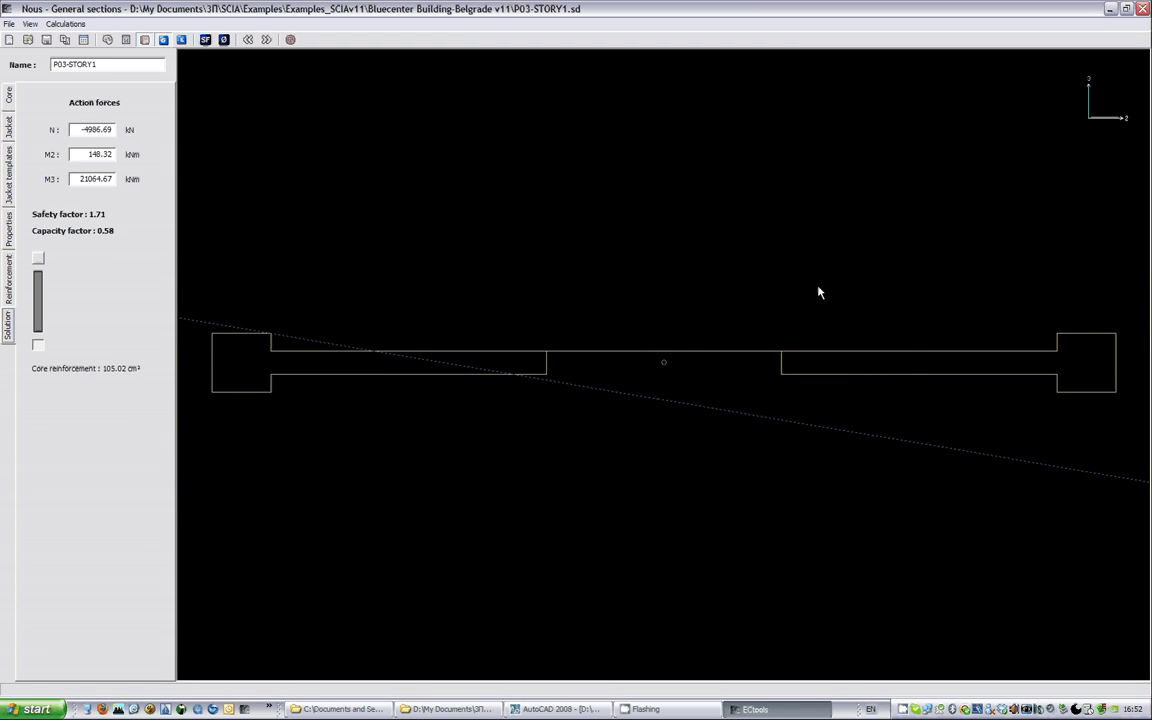
pyautogui.click(1143, 8)
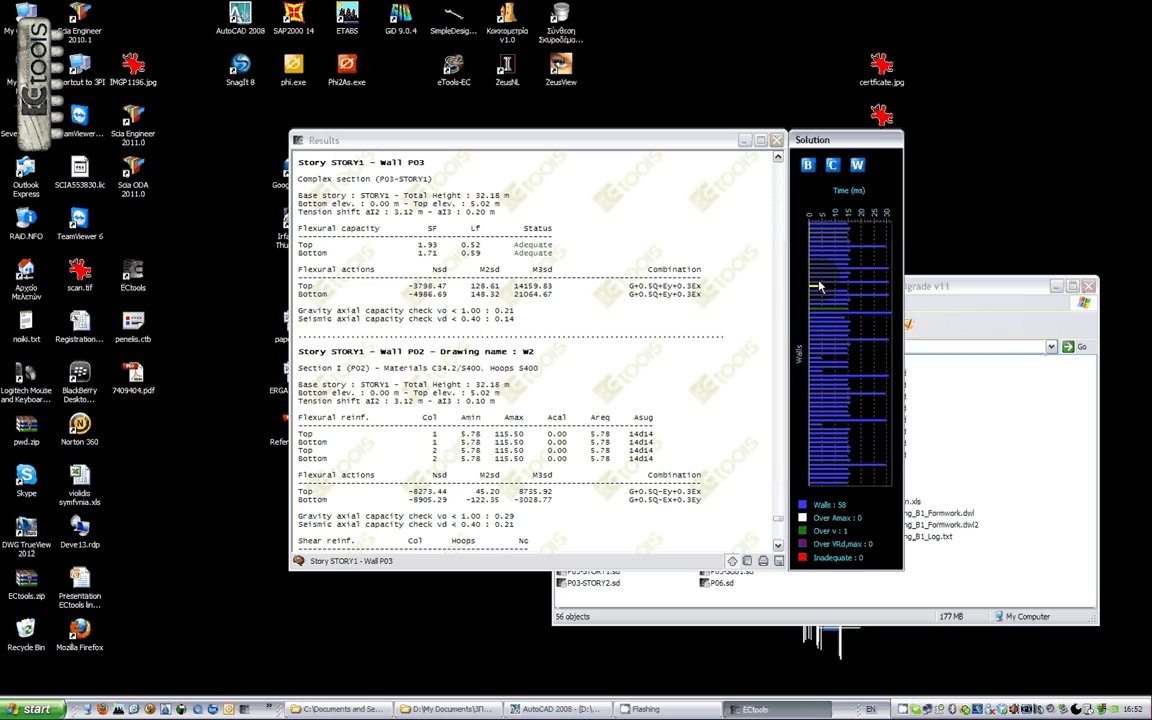
pyautogui.doubleClick(818, 289)
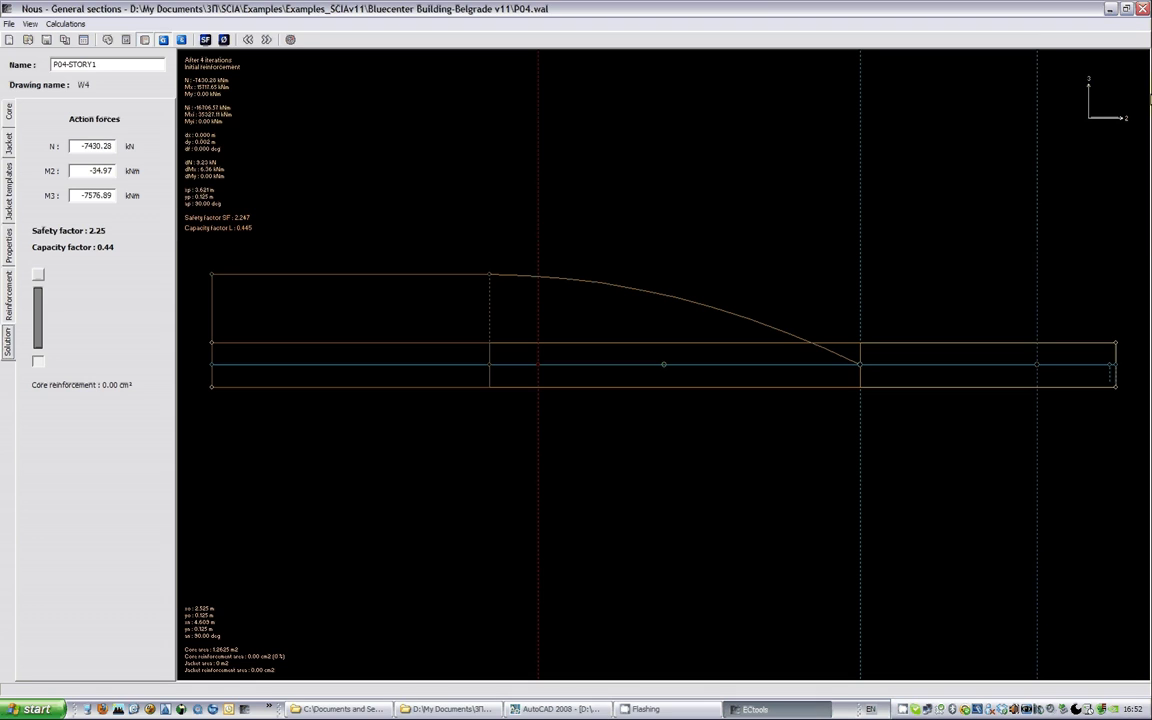
# Step: Close wall P04's section solution and inspect the section solution of wall P05 on STORY1 from the solution chart
pyautogui.click(1143, 8)
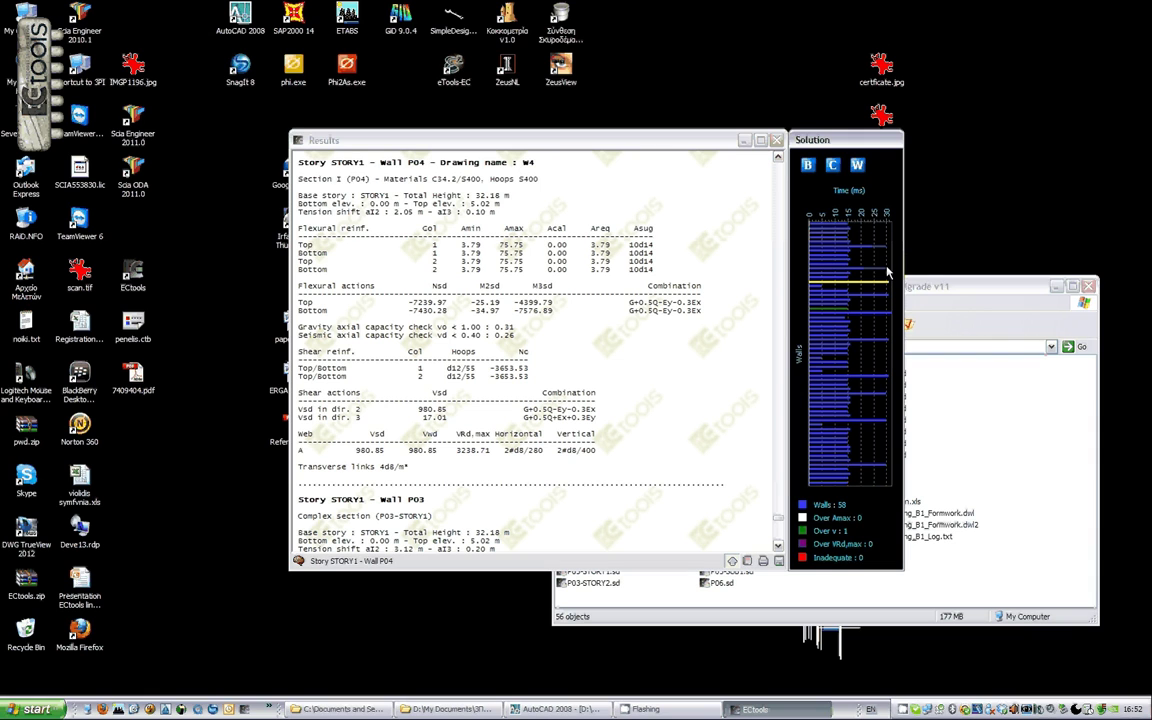
pyautogui.click(816, 297)
pyautogui.click(820, 287)
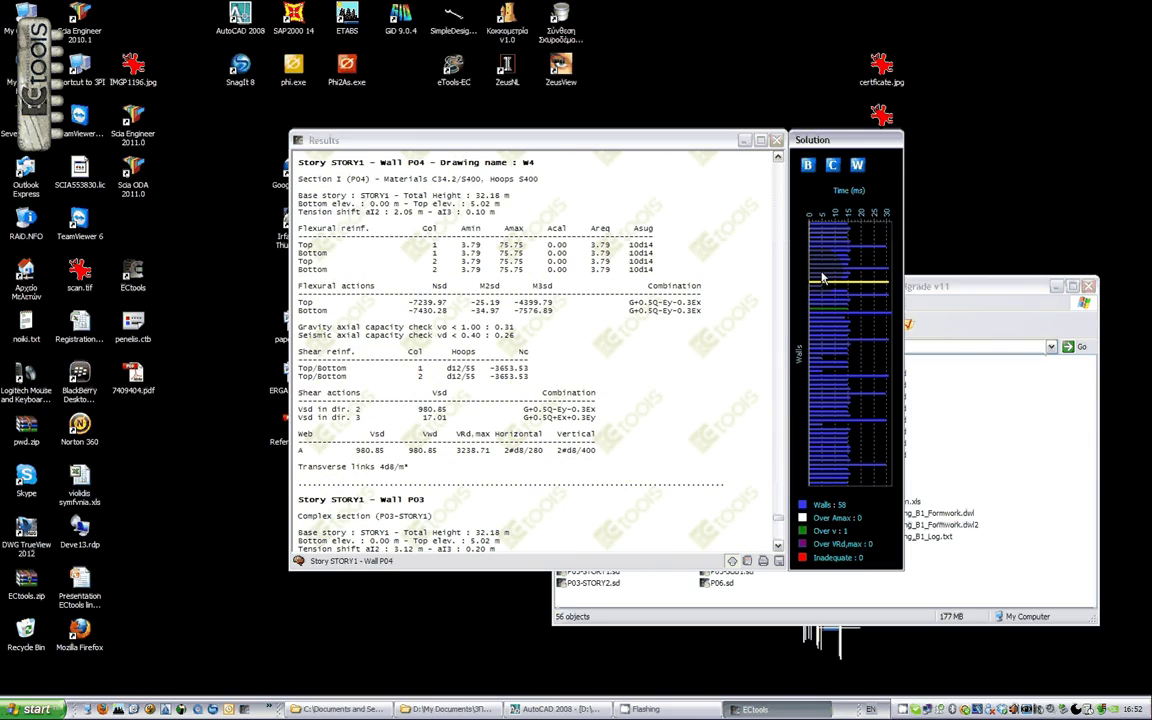
pyautogui.click(822, 279)
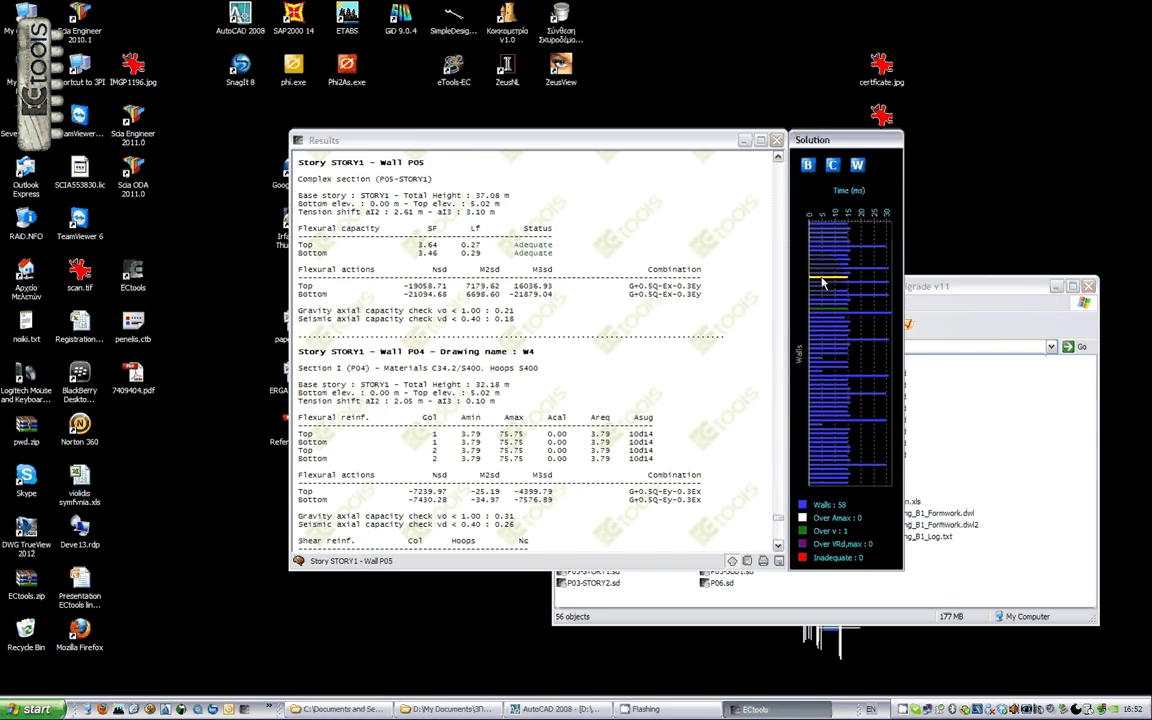
pyautogui.doubleClick(822, 284)
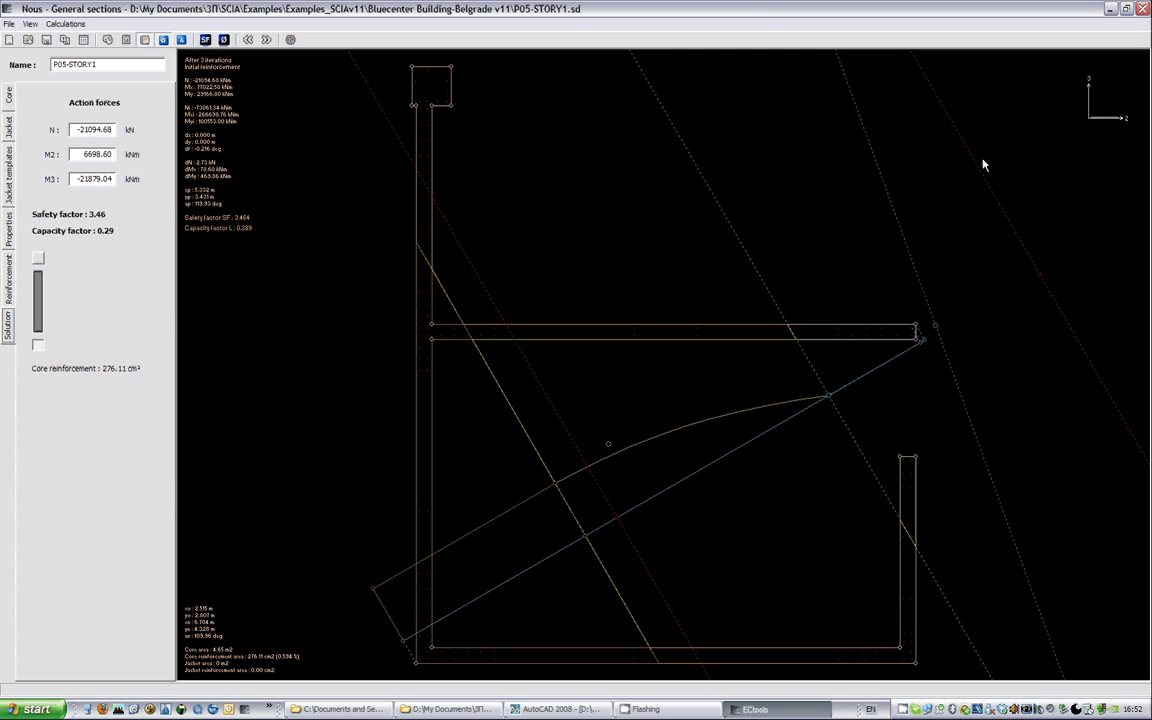
pyautogui.click(1144, 9)
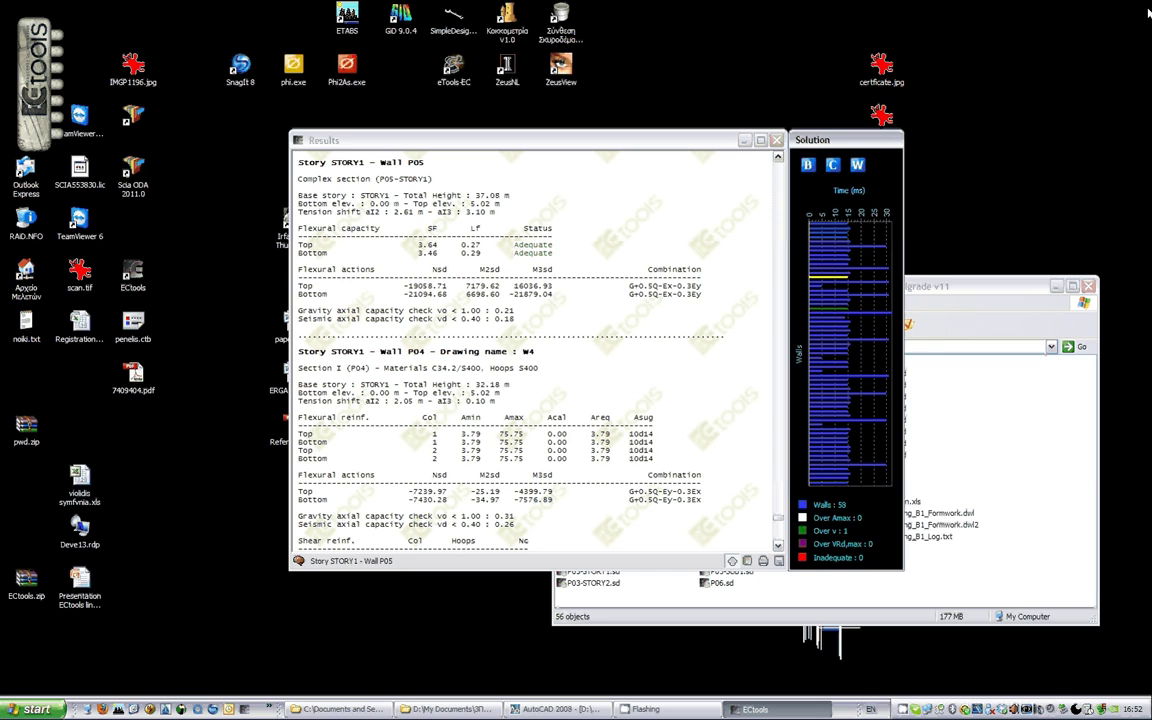
# Step: Inspect the section solutions of walls P06 and P07 on STORY1 from the solution chart, closing each one
pyautogui.doubleClick(845, 279)
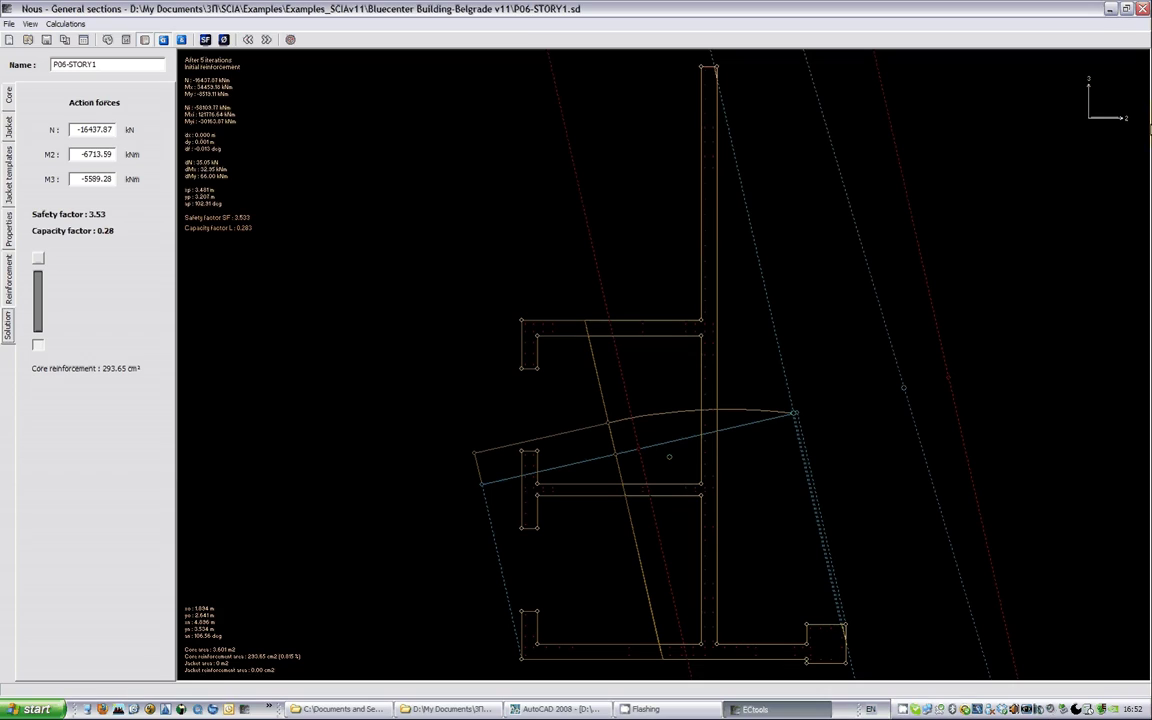
pyautogui.click(1145, 9)
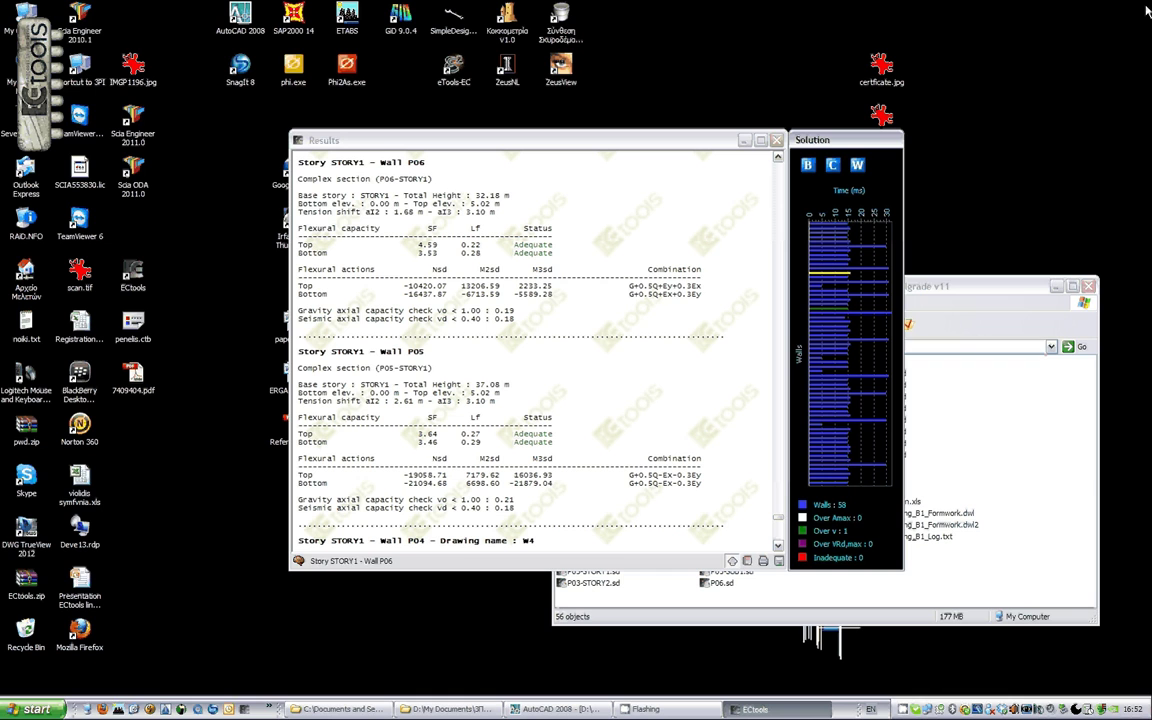
pyautogui.doubleClick(858, 275)
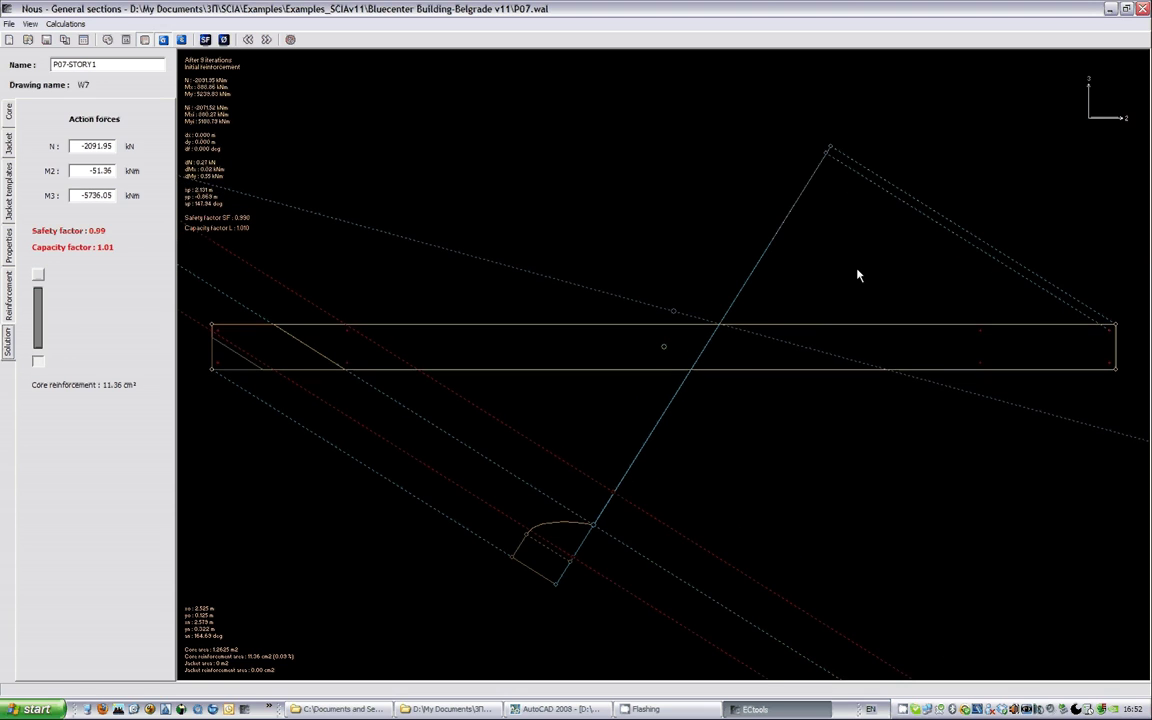
pyautogui.click(1144, 9)
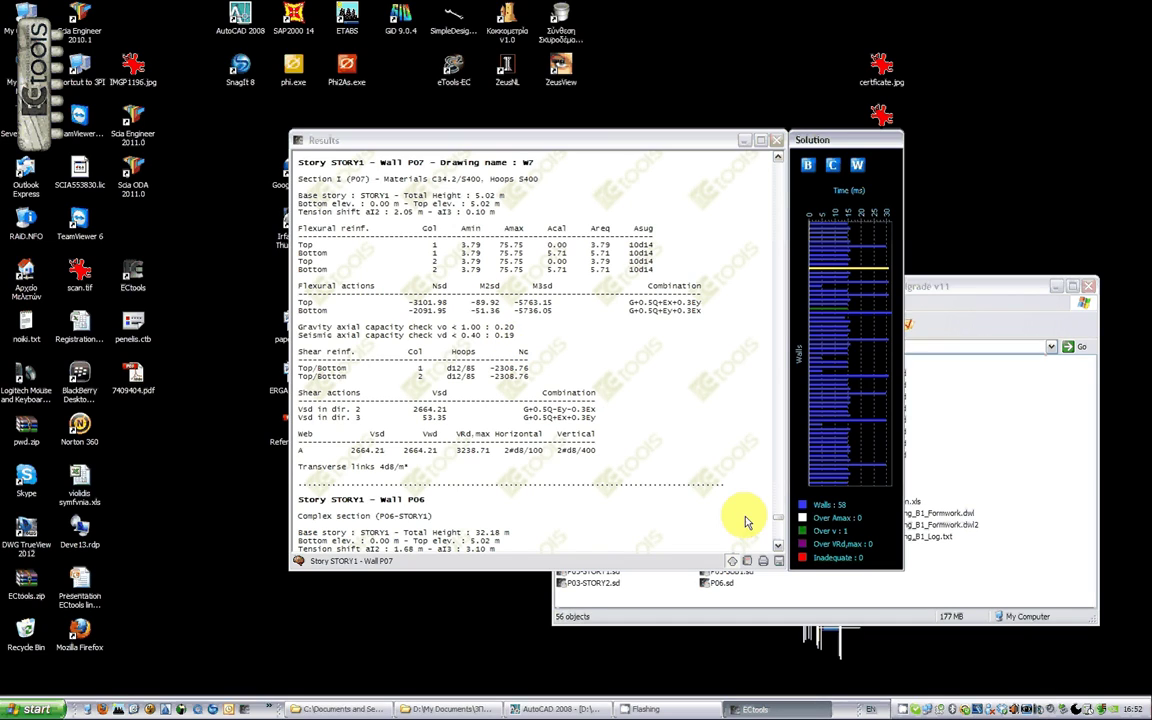